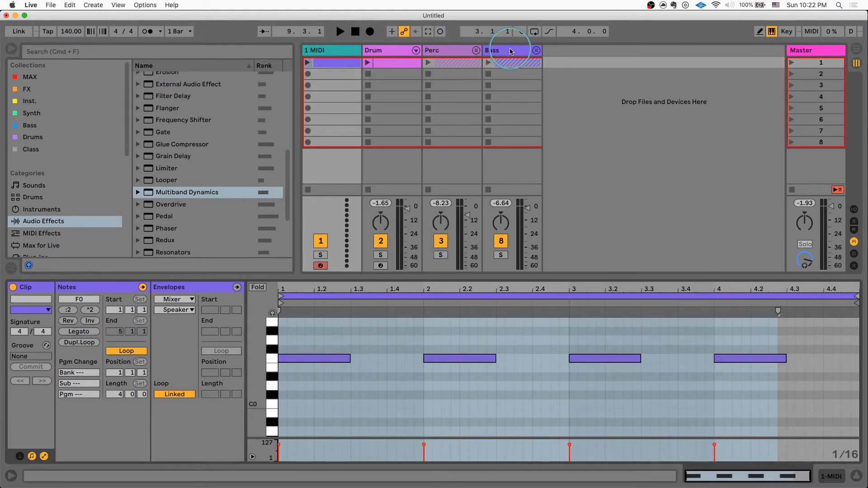
- Open the clip on the 1 MIDI track and select its first note to examine the note pattern
left_click(340, 53)
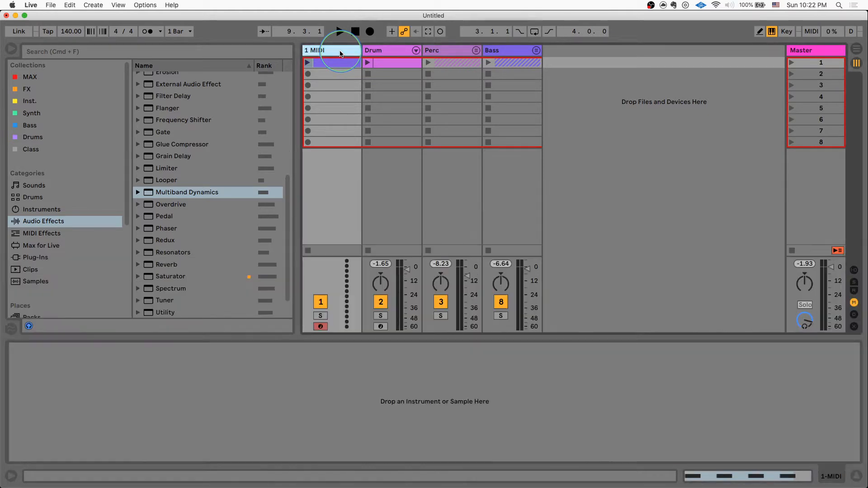
left_click(341, 64)
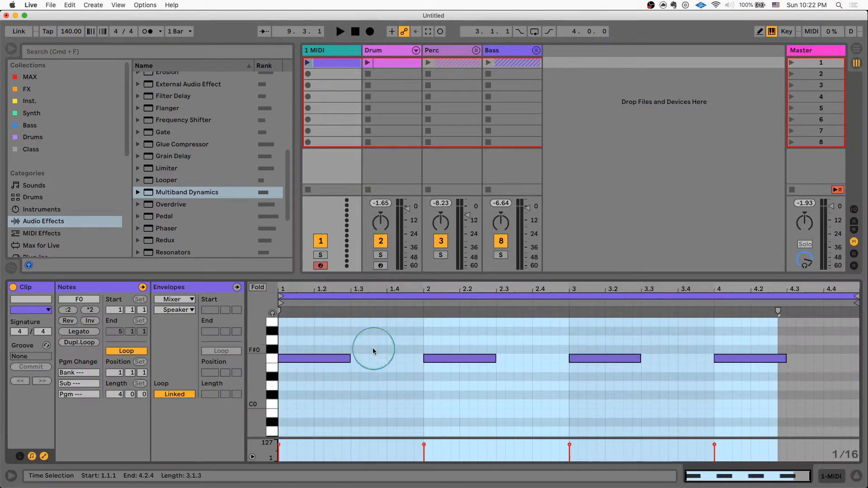
left_click(327, 359)
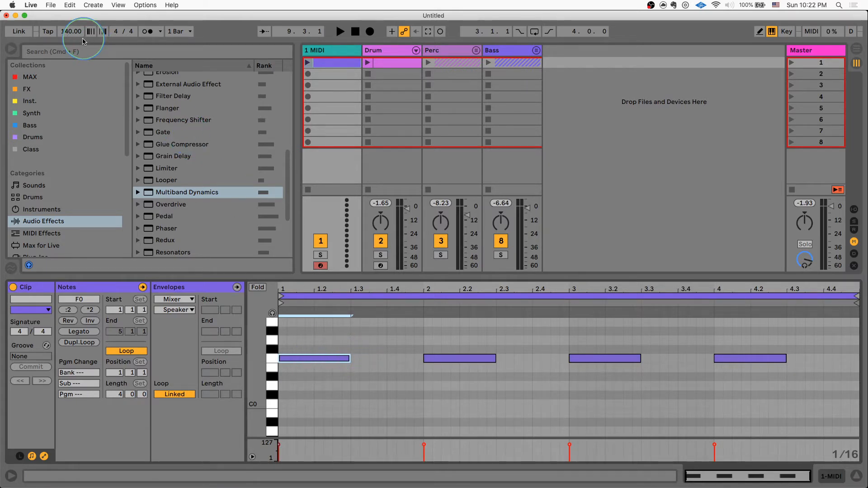
- Load the Operator instrument onto the 1 MIDI track
left_click(79, 213)
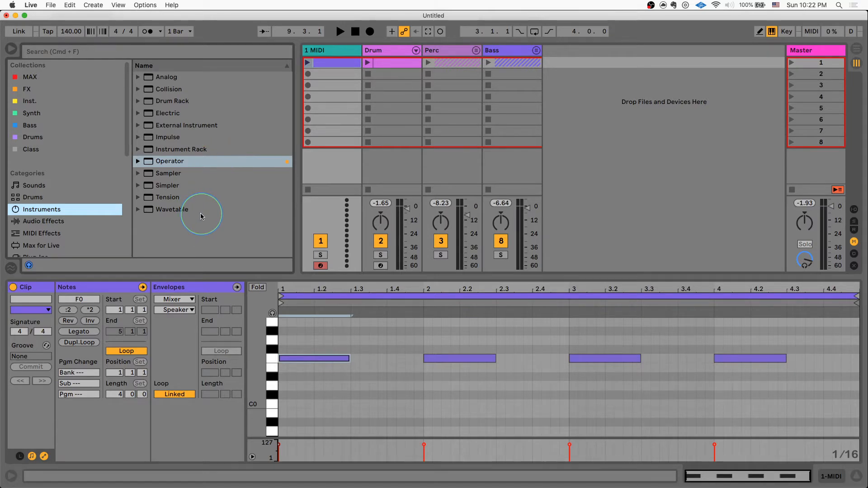
left_click_drag(178, 163, 319, 89)
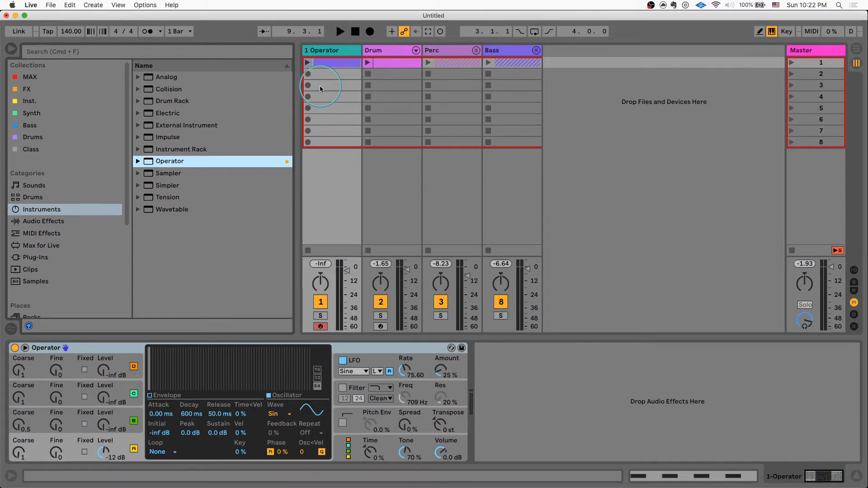
left_click(129, 352)
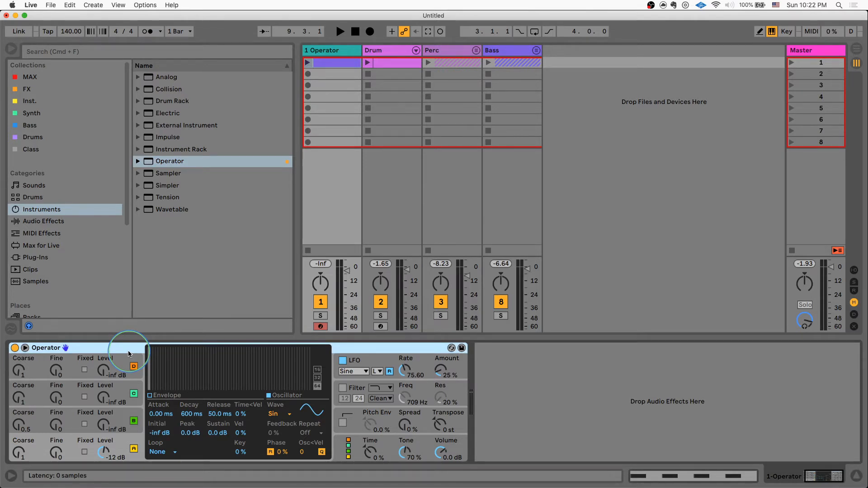
- Set oscillator A's waveform in Operator to Saw D and turn off the LFO
left_click(104, 452)
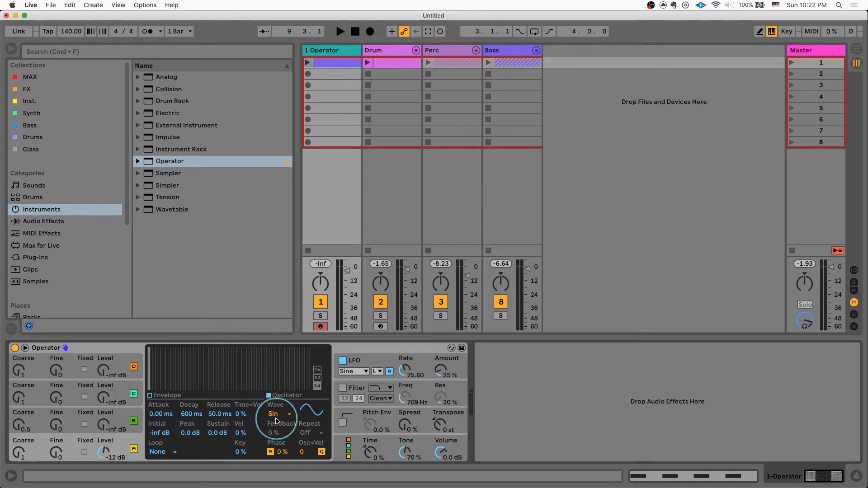
left_click(276, 415)
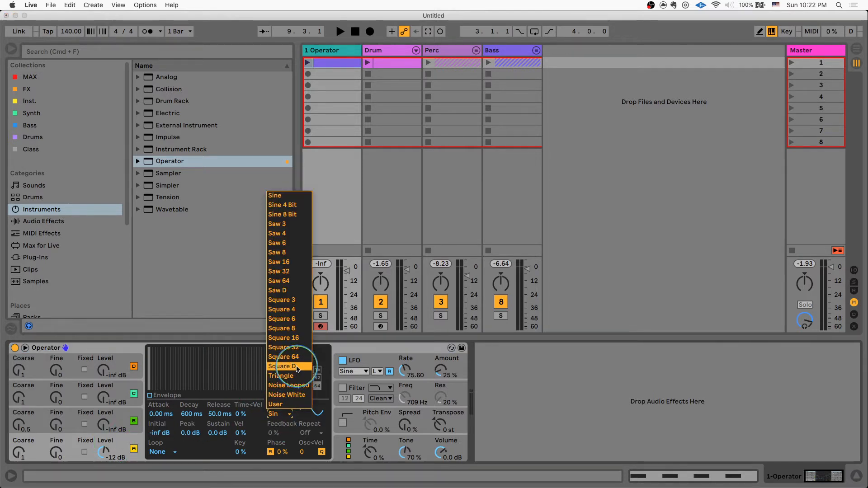
left_click(290, 290)
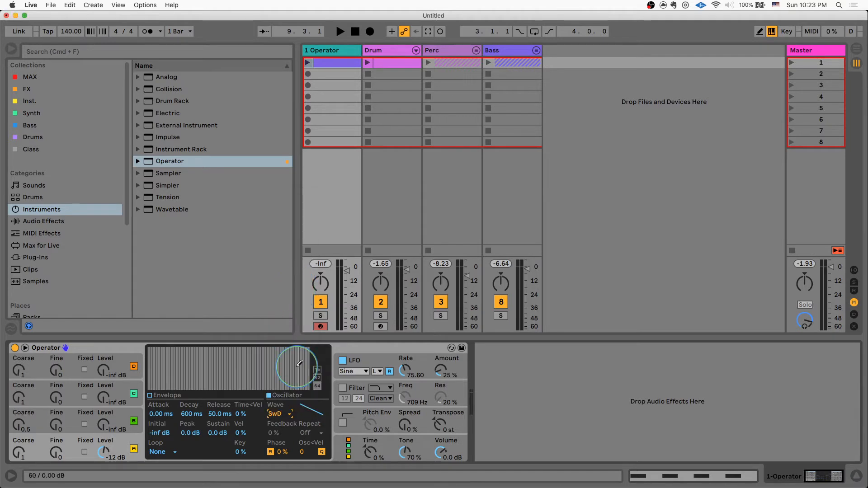
left_click(343, 361)
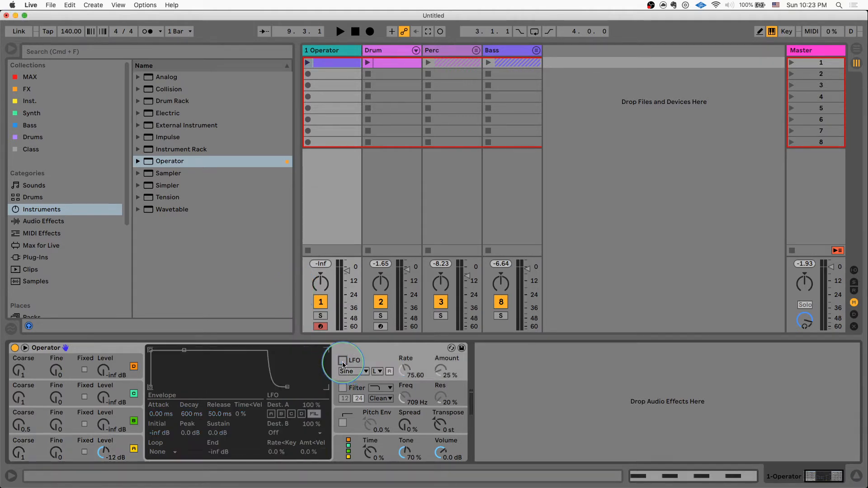
- Play the Operator track's first clip to hear the raw sound, and stop the clip
left_click(327, 63)
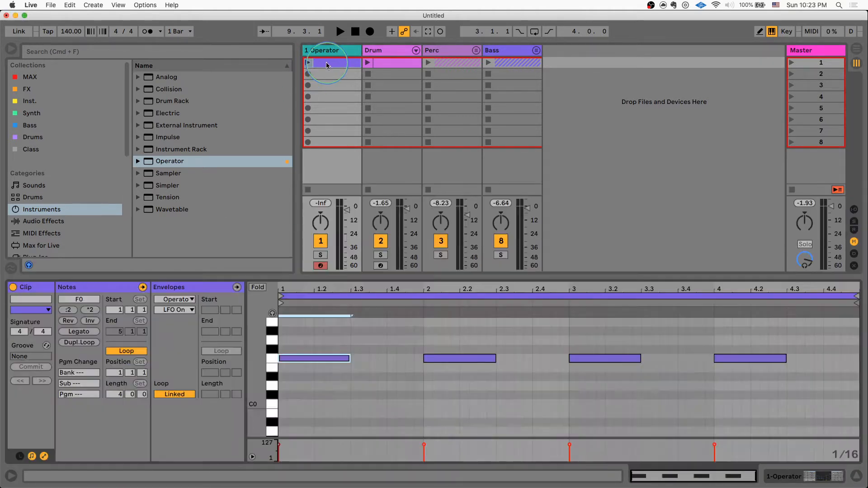
left_click(307, 62)
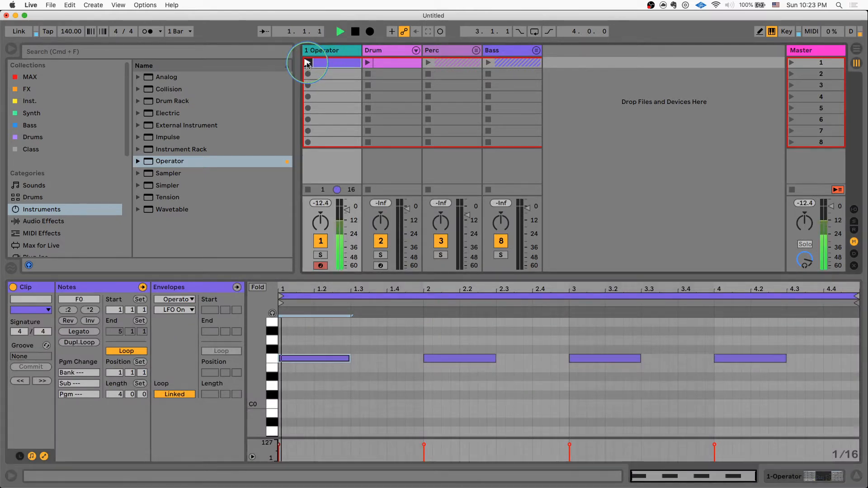
left_click(309, 190)
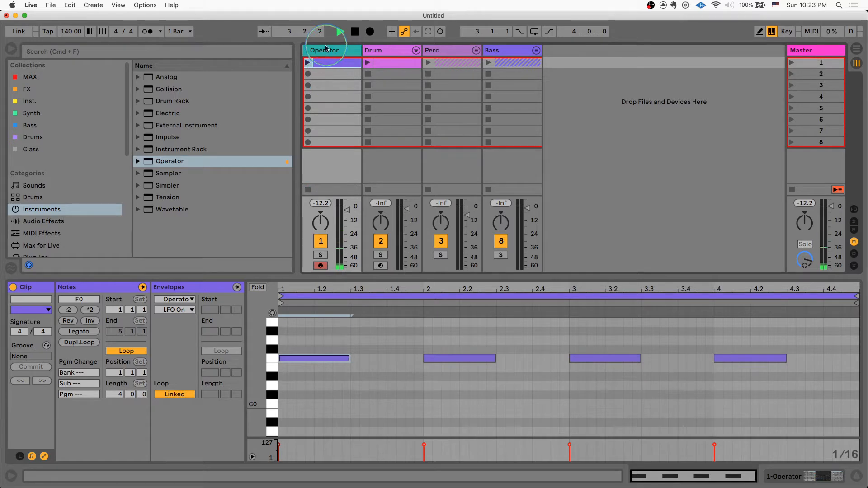
- Turn on Operator's filter and play the track's first clip to hear it, stopping playback when done
left_click(328, 51)
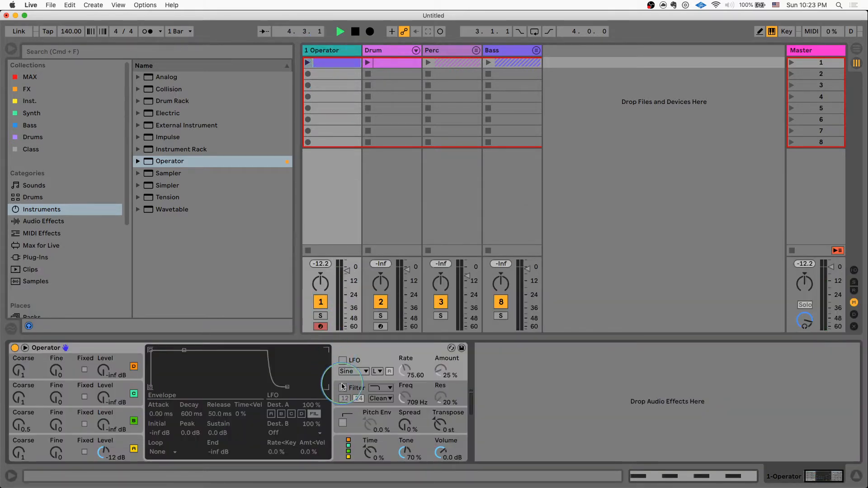
left_click(356, 390)
left_click(343, 388)
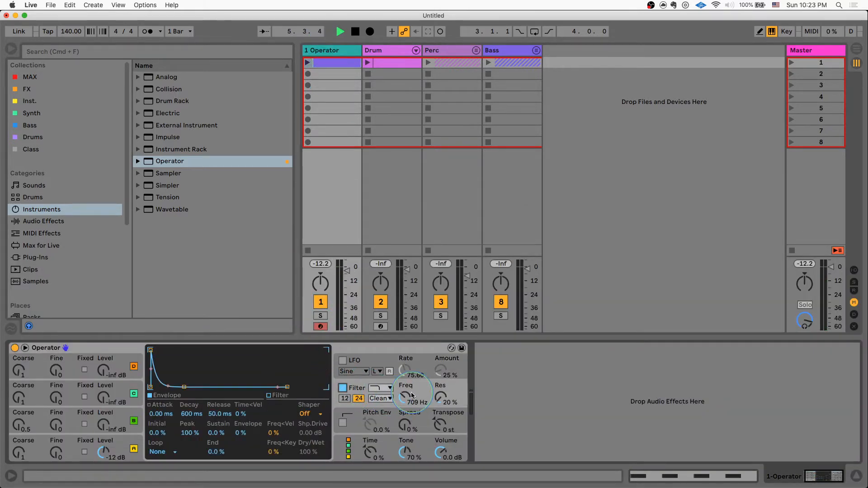
left_click(308, 63)
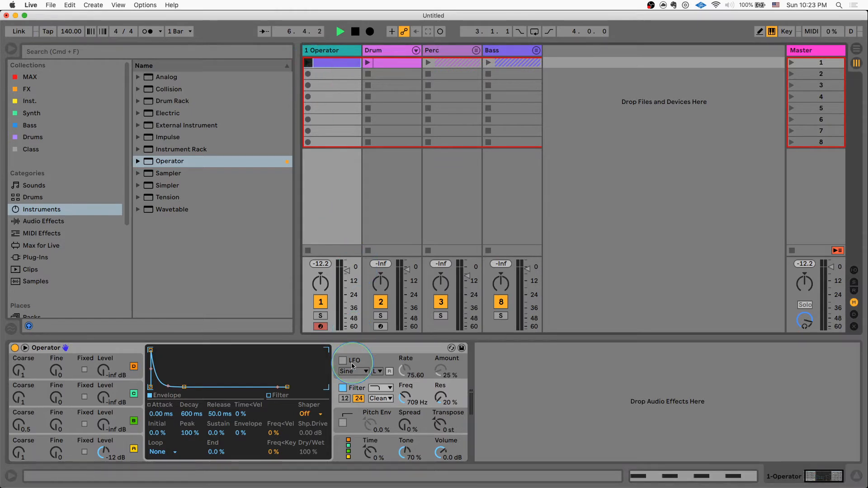
key("space")
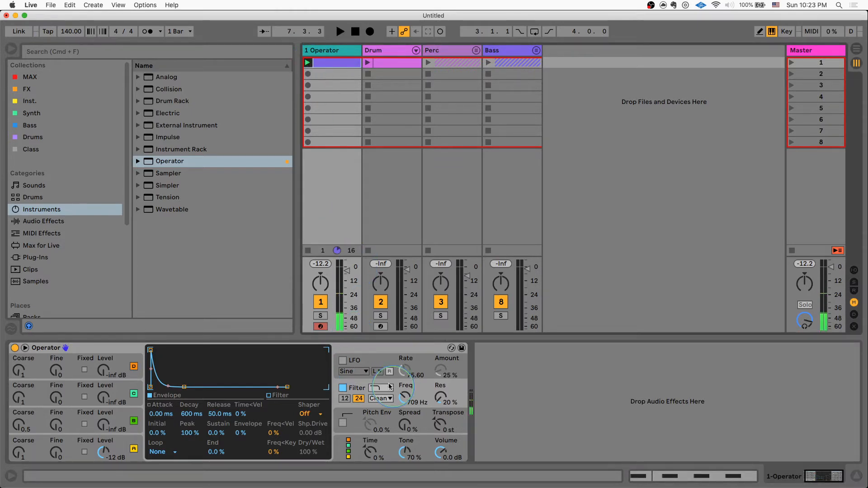
- Turn on Operator's LFO
left_click(368, 371)
left_click(363, 365)
left_click(342, 360)
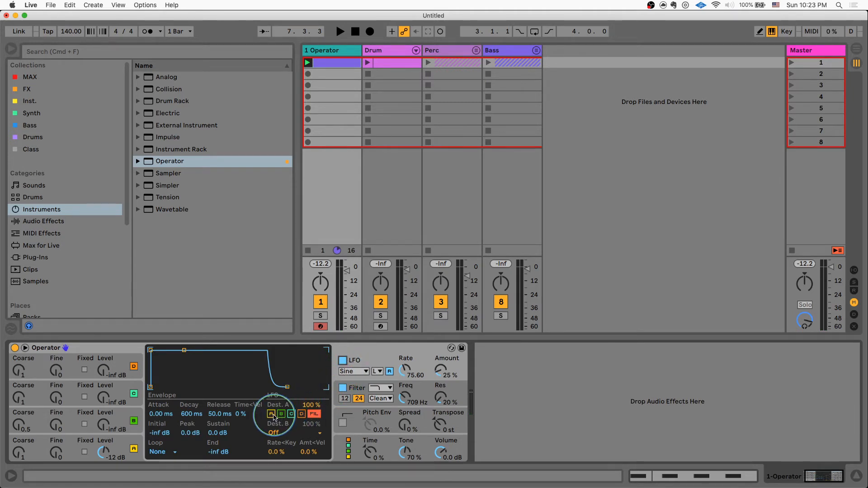
- Try routing LFO destination A to the oscillators, and leave only the filter as its target
left_click(273, 415)
left_click(273, 415)
left_click(273, 414)
left_click(281, 415)
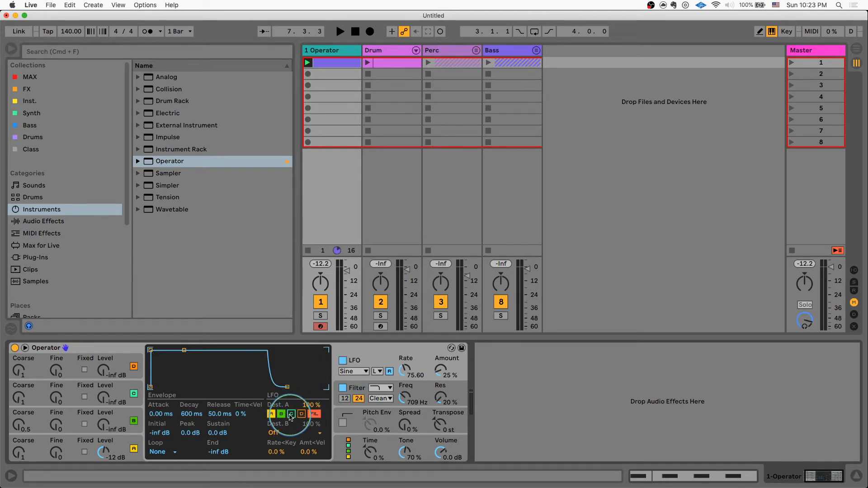
left_click(292, 414)
left_click(280, 414)
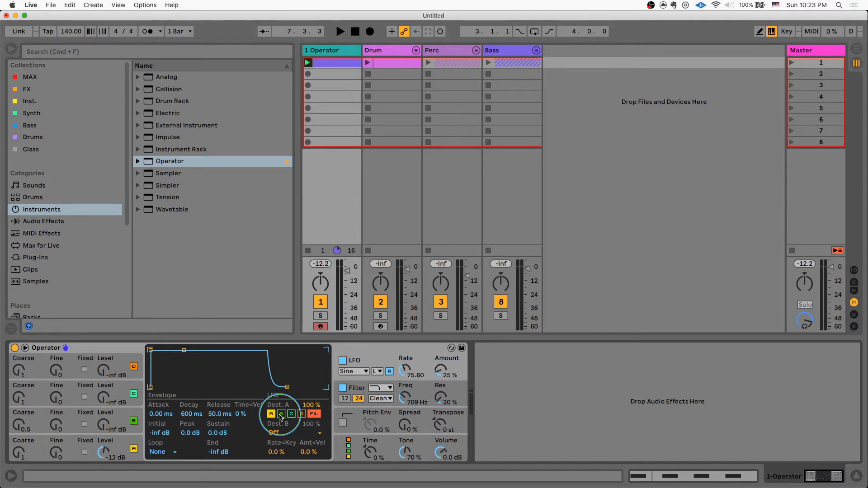
left_click(272, 414)
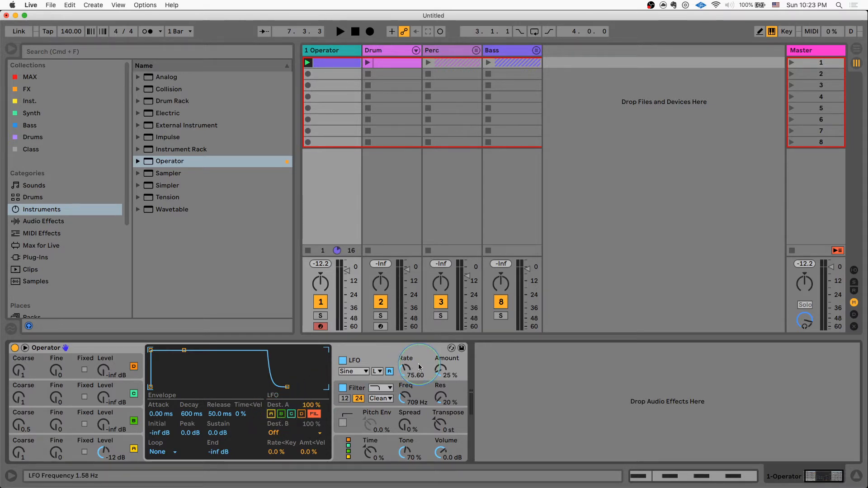
left_click(315, 415)
left_click(315, 415)
left_click(316, 415)
left_click(315, 415)
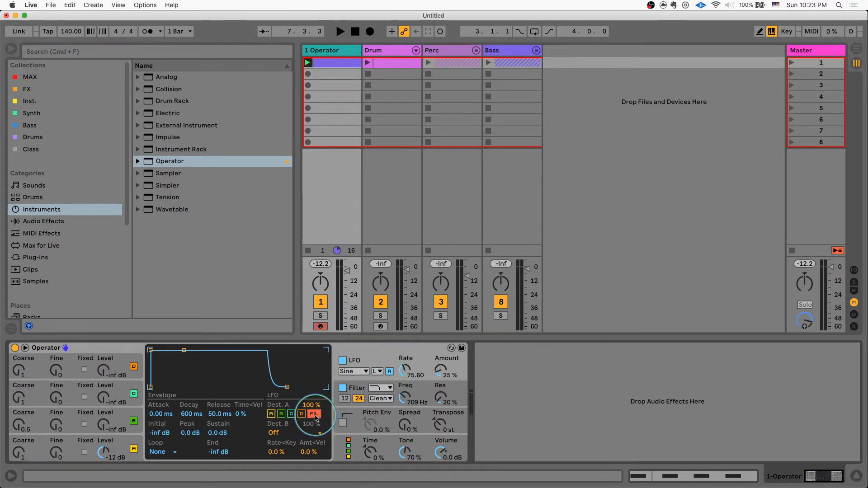
- Set the LFO range to Sync and raise the LFO amount to 52%
left_click(376, 371)
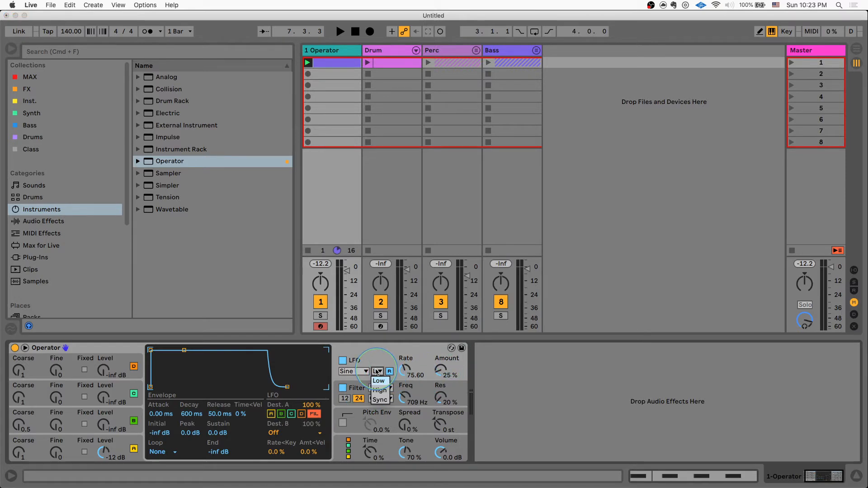
left_click(380, 400)
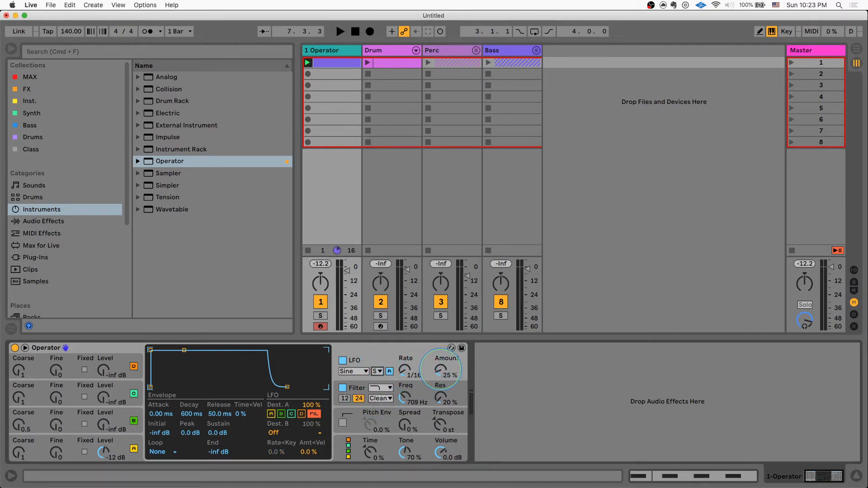
left_click_drag(441, 372, 441, 364)
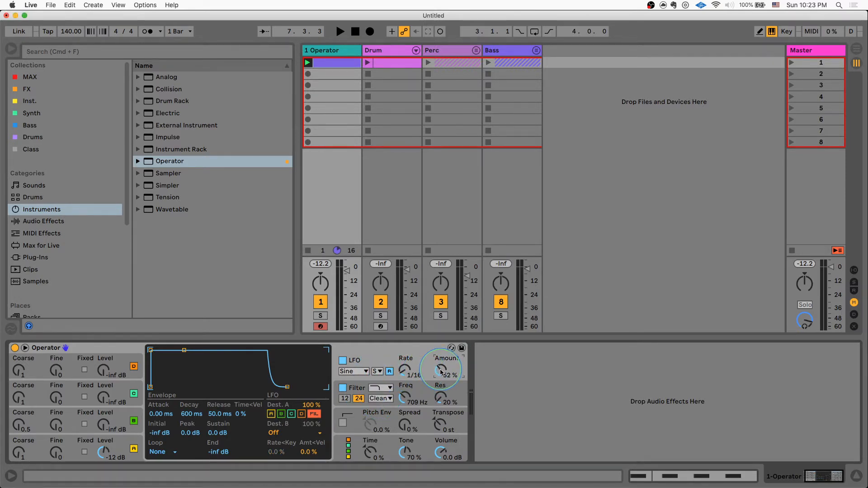
- Set the LFO rate to 1/8 and lower the filter frequency to 447 Hz while auditioning the clip
left_click(403, 402)
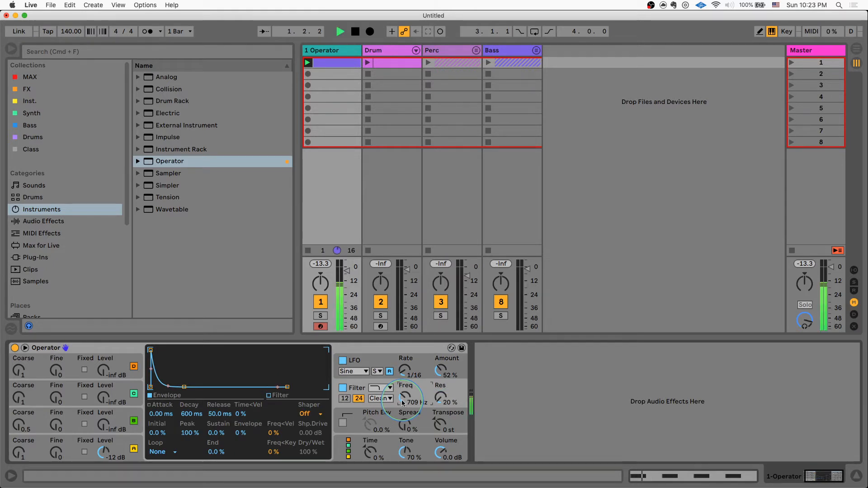
left_click(403, 372)
left_click_drag(404, 372, 405, 367)
key("space")
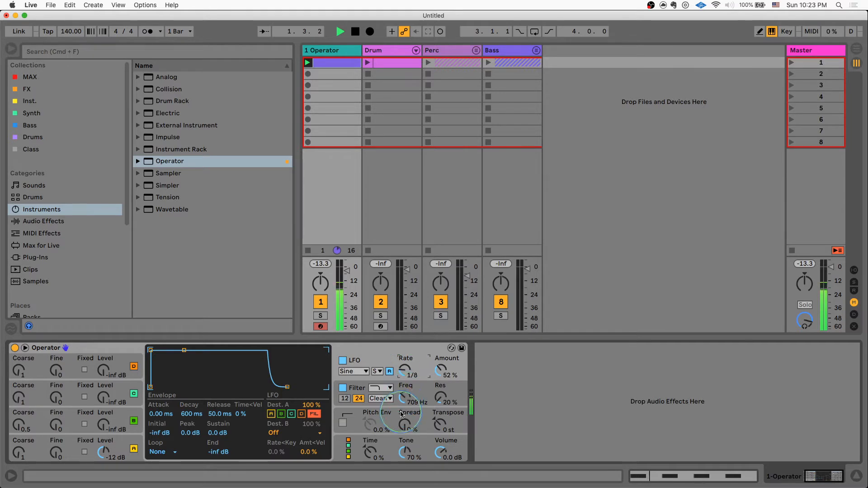
left_click_drag(404, 398, 404, 405)
key("space")
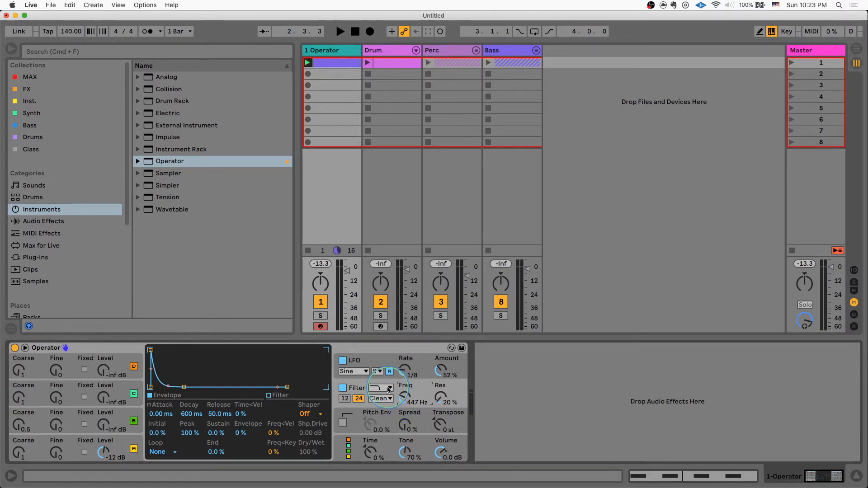
- Change Operator's filter type to band-pass, show its response curve, and audition the clip
left_click(388, 390)
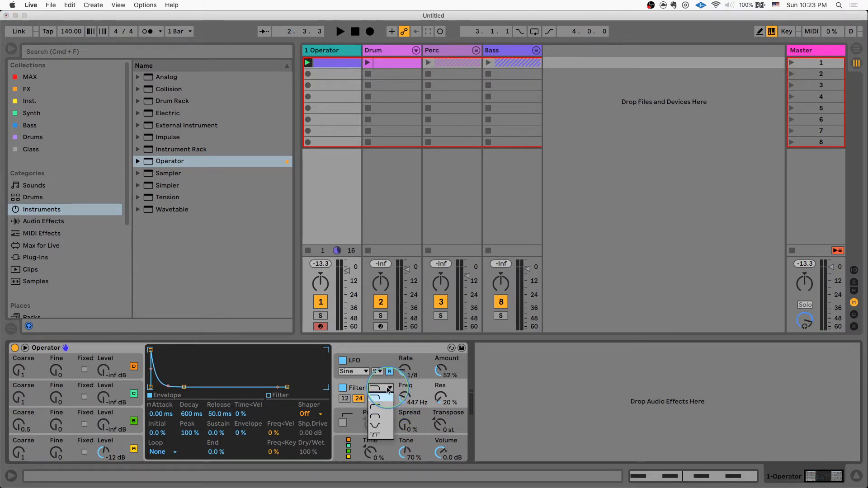
left_click(384, 418)
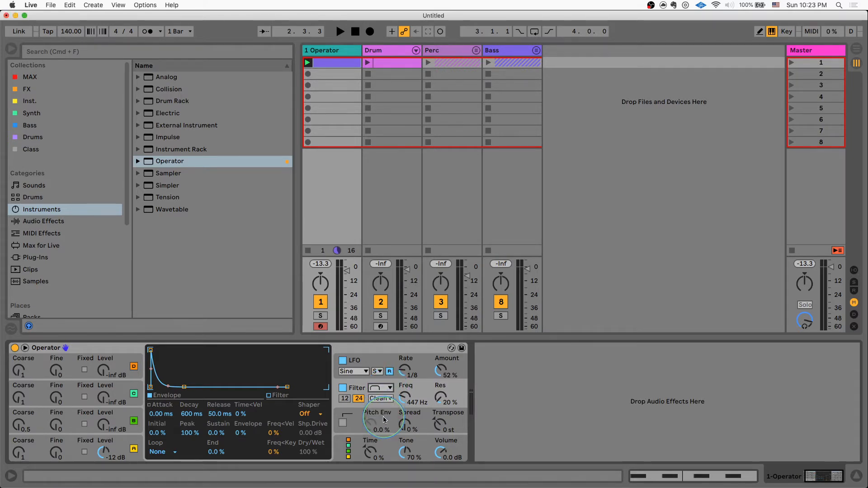
left_click(281, 396)
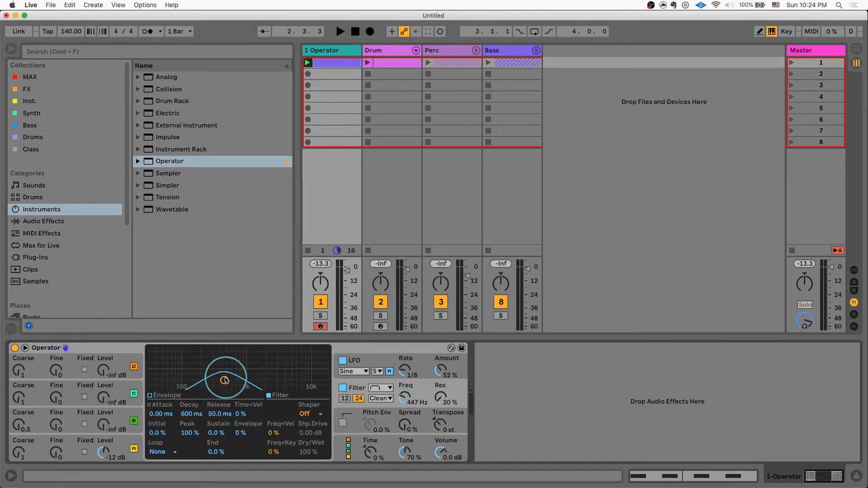
key("space")
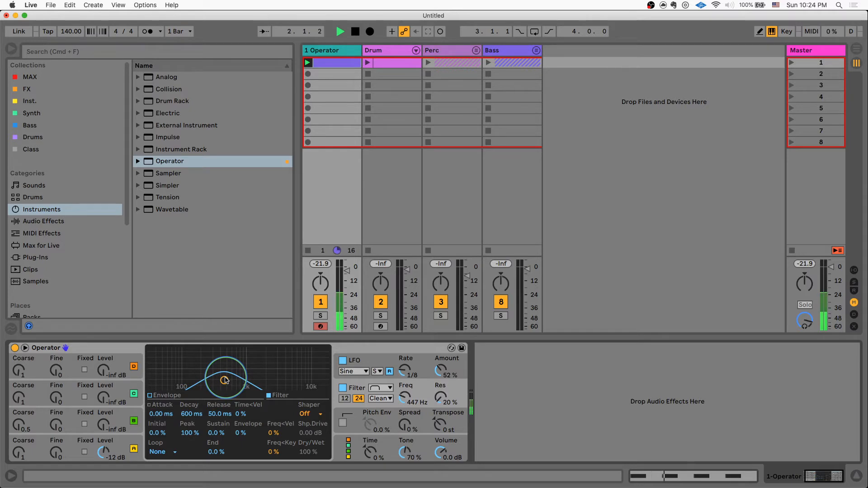
key("space")
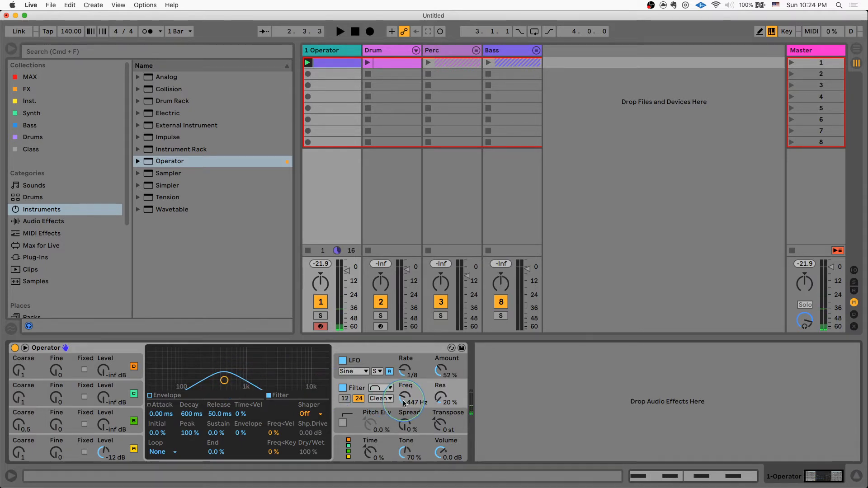
- Lower the filter frequency to 188 Hz and audition the clip
left_click_drag(405, 400, 406, 402)
key("space")
key("space")
- Raise the LFO amount to 70% and start playback of the clip
left_click(445, 370)
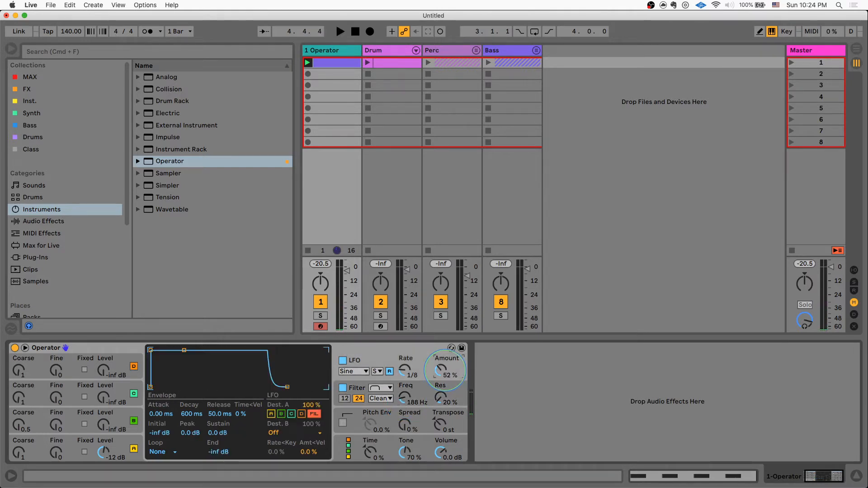
left_click_drag(445, 370, 445, 369)
key("space")
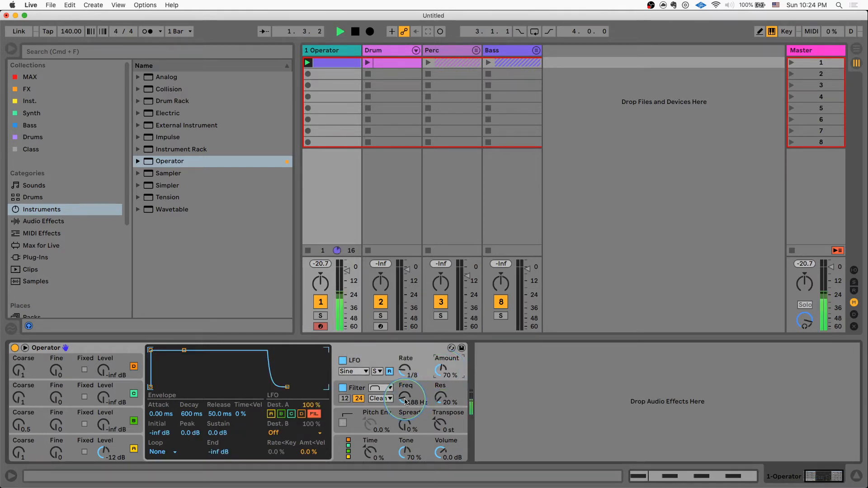
- Set Operator's filter frequency to 269 Hz and its resonance to 37% while auditioning the clip
left_click_drag(406, 400, 405, 399)
key("space")
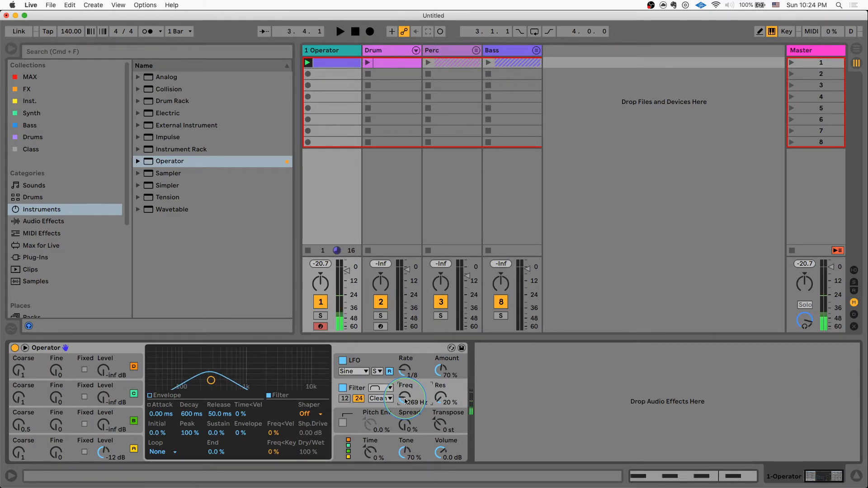
left_click_drag(442, 399, 442, 387)
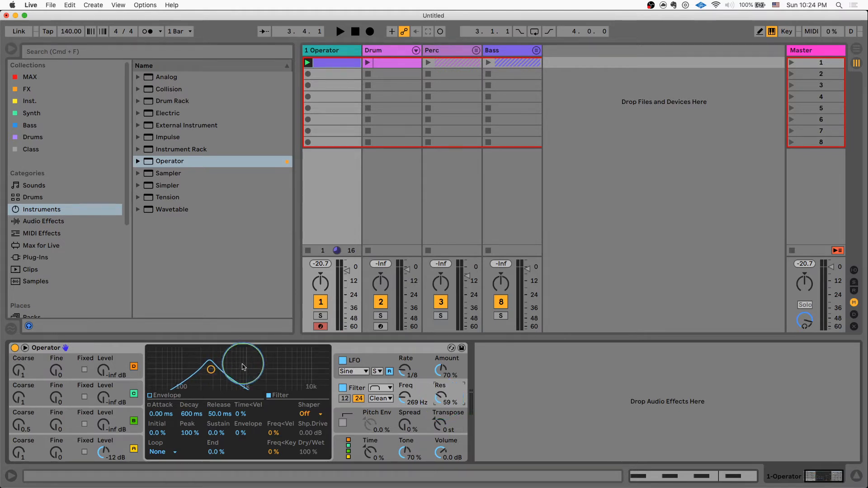
key("space")
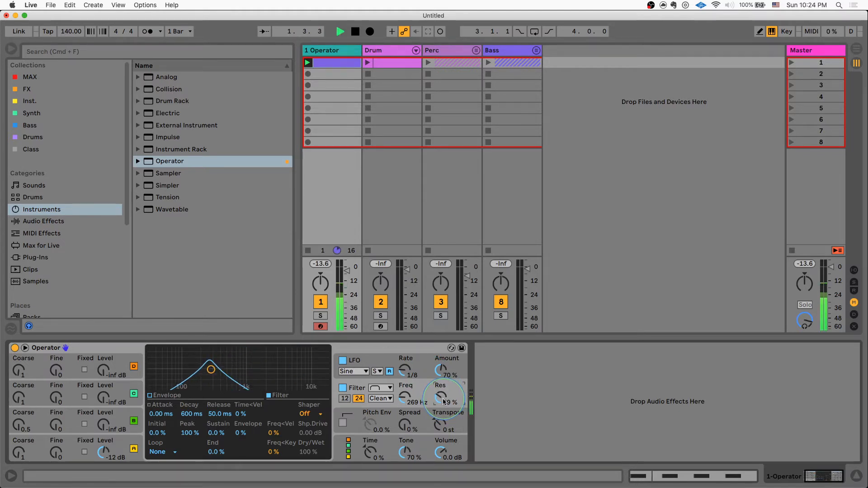
left_click_drag(444, 401, 444, 409)
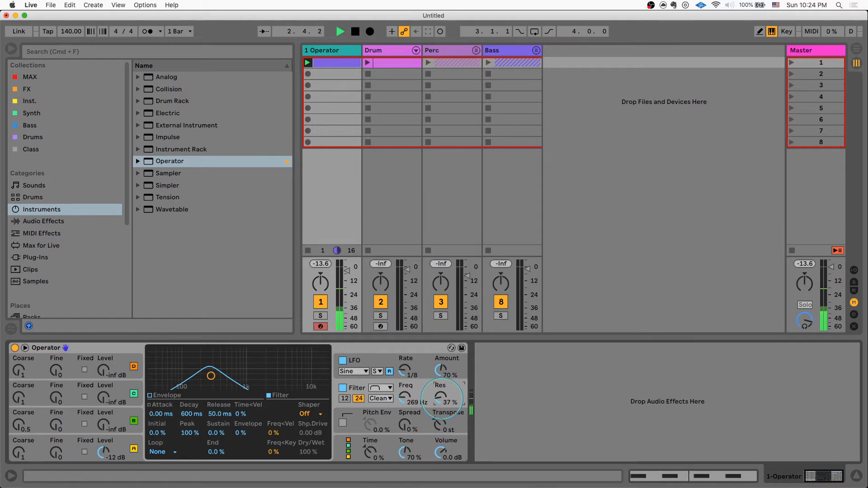
key("space")
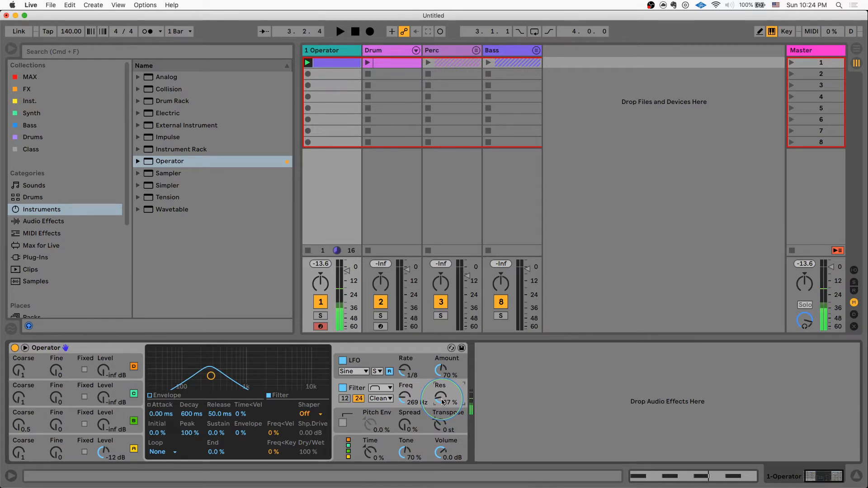
left_click(391, 351)
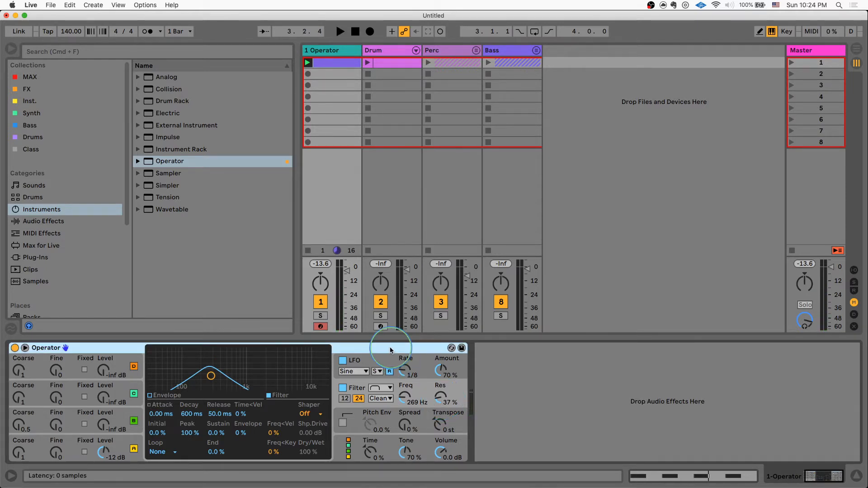
left_click(118, 445)
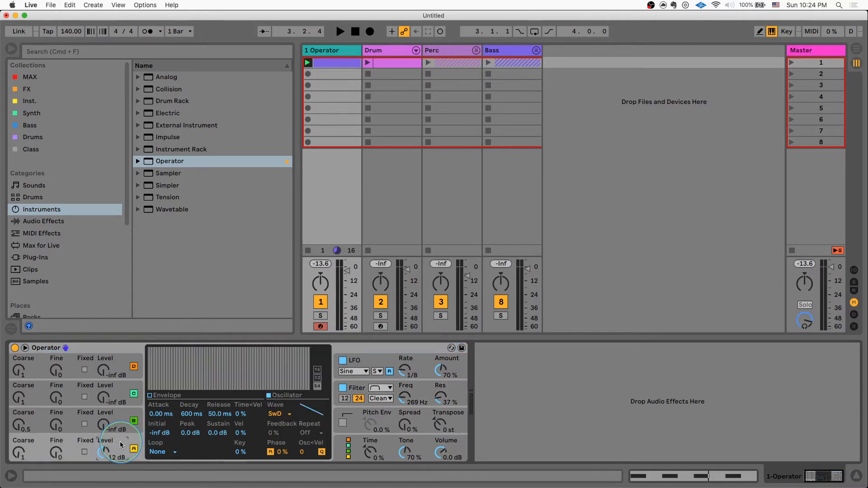
left_click(357, 389)
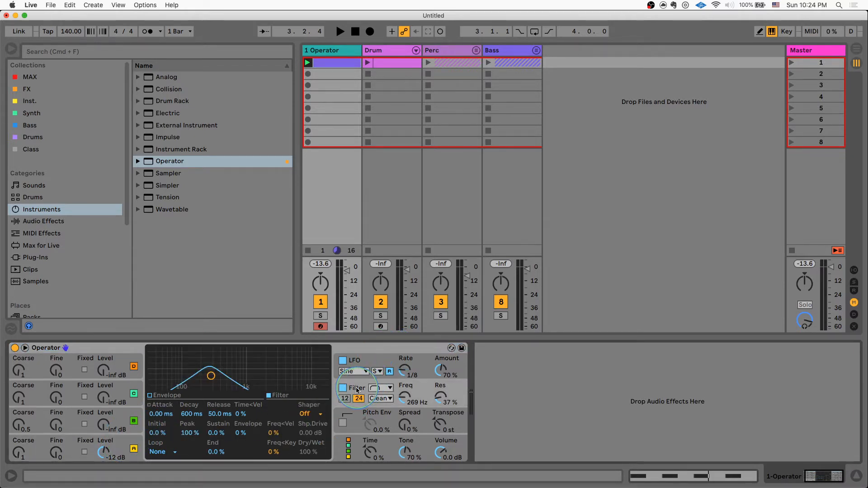
- Add the Redux audio effect after Operator on the Operator track
left_click(65, 221)
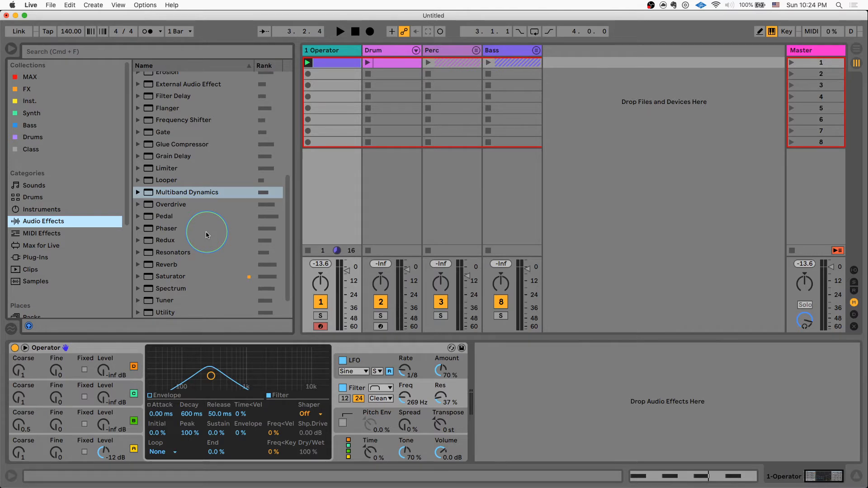
double_click(168, 243)
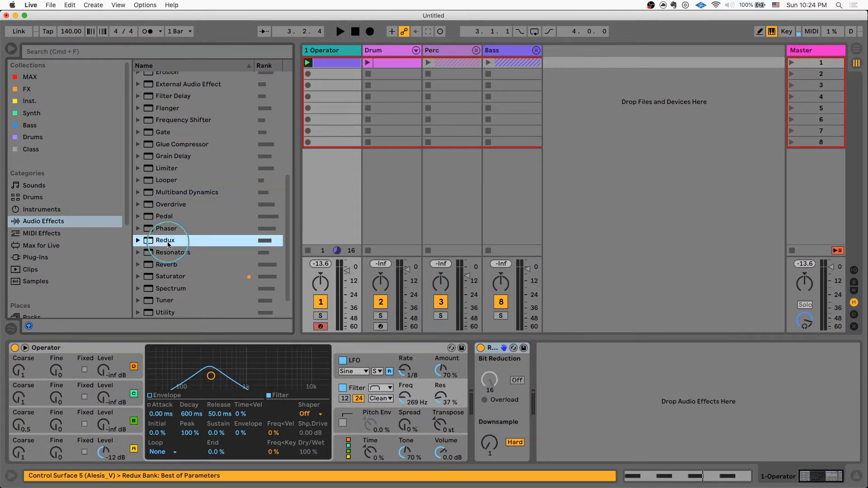
left_click(493, 351)
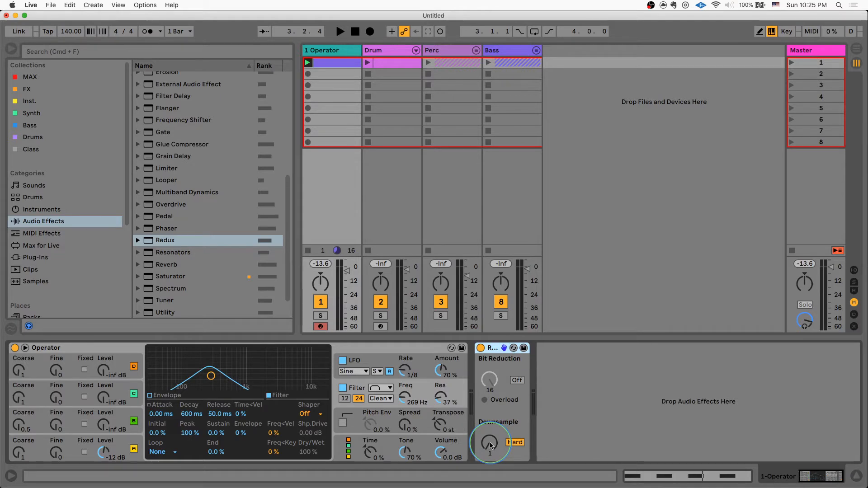
left_click(515, 445)
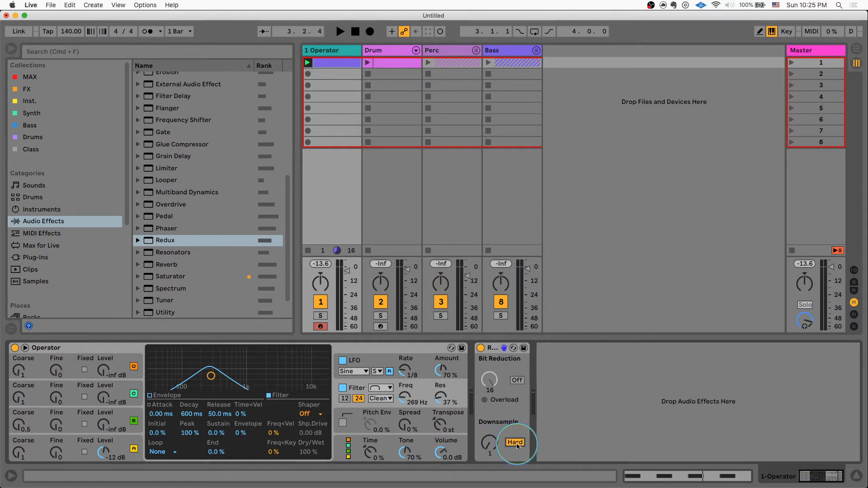
left_click(517, 446)
left_click(516, 444)
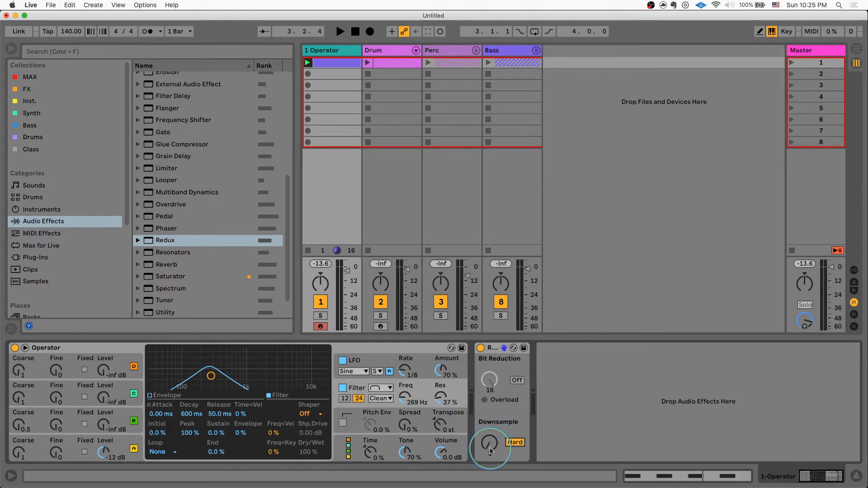
- Set Redux's Downsample amount to 28 in Hard mode while auditioning the clip
left_click_drag(492, 444, 488, 447)
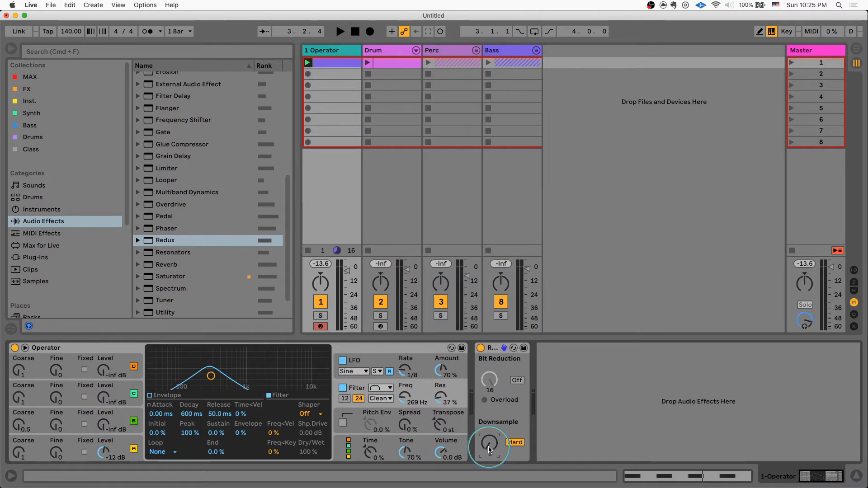
key("space")
left_click_drag(489, 450, 489, 438)
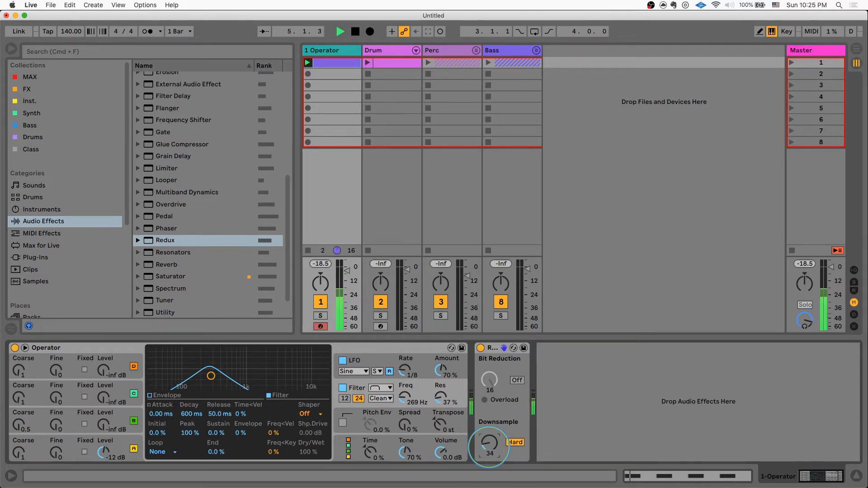
key("space")
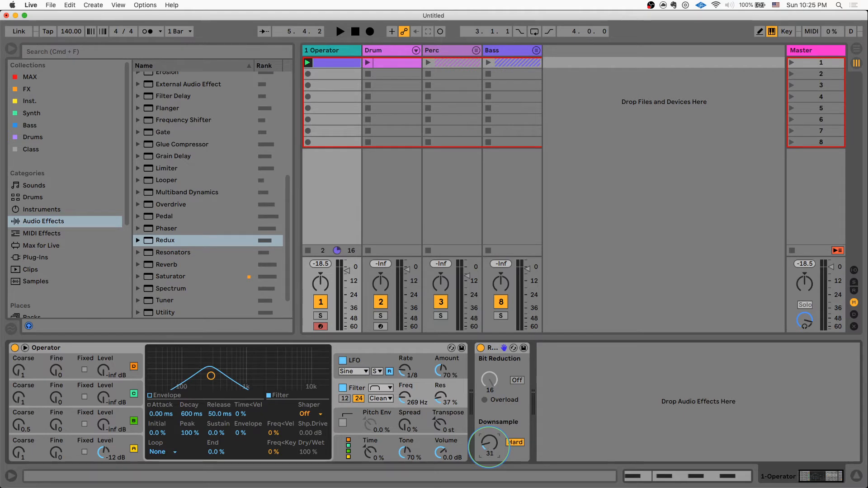
key("space")
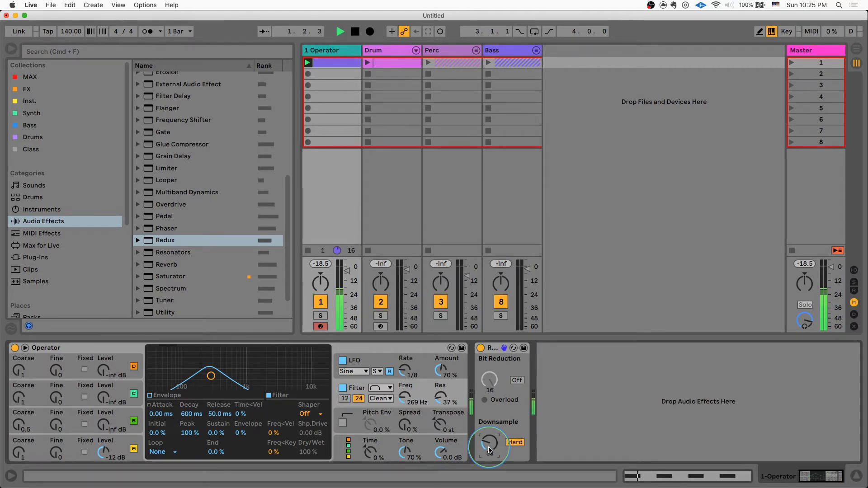
key("space")
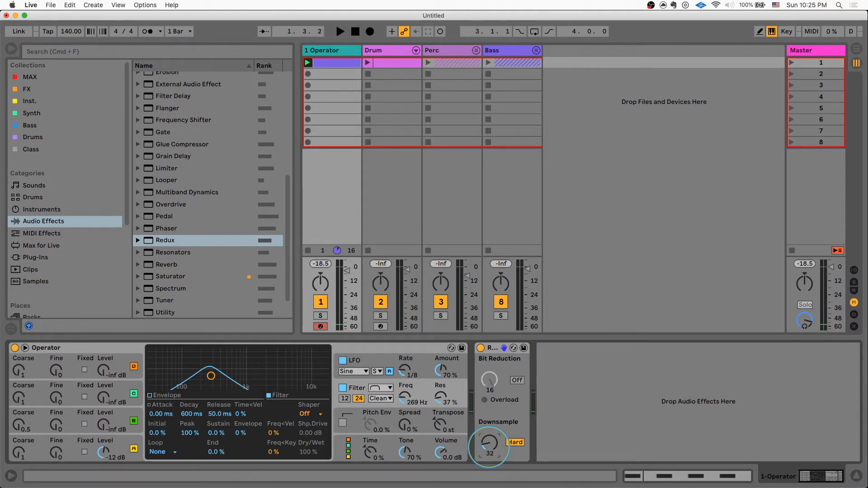
key("space")
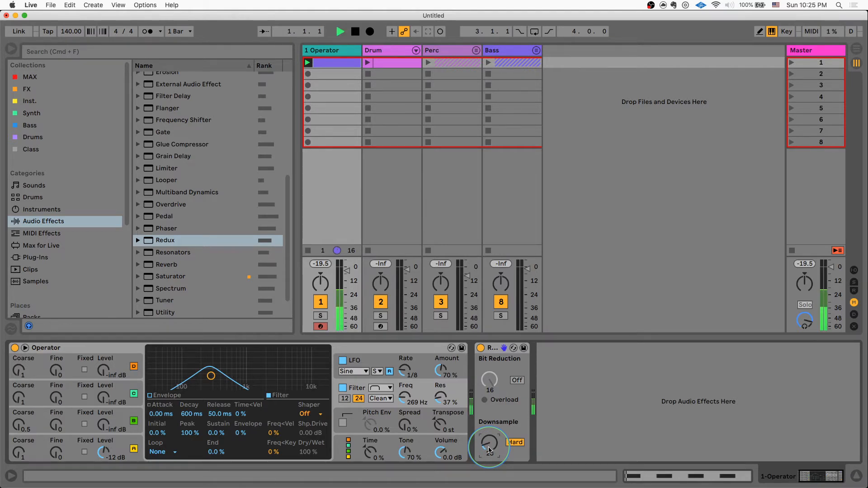
key("space")
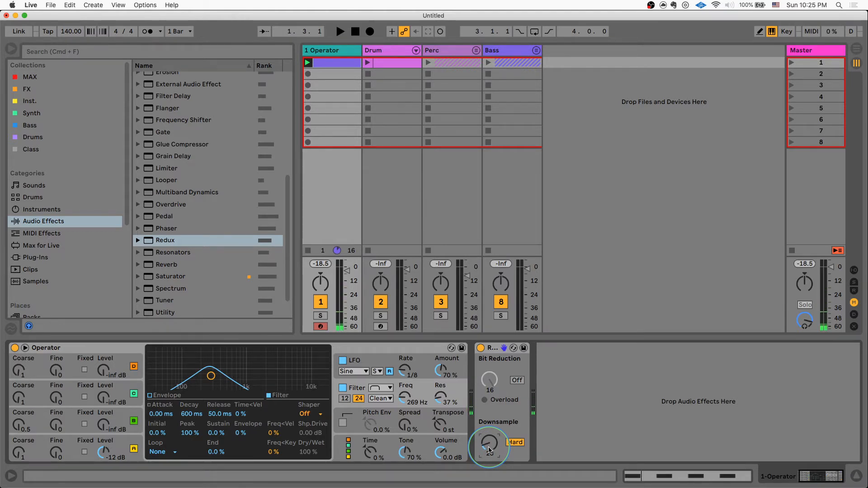
- Browse the audio effects for a distortion and add Pedal after Redux
left_click(495, 351)
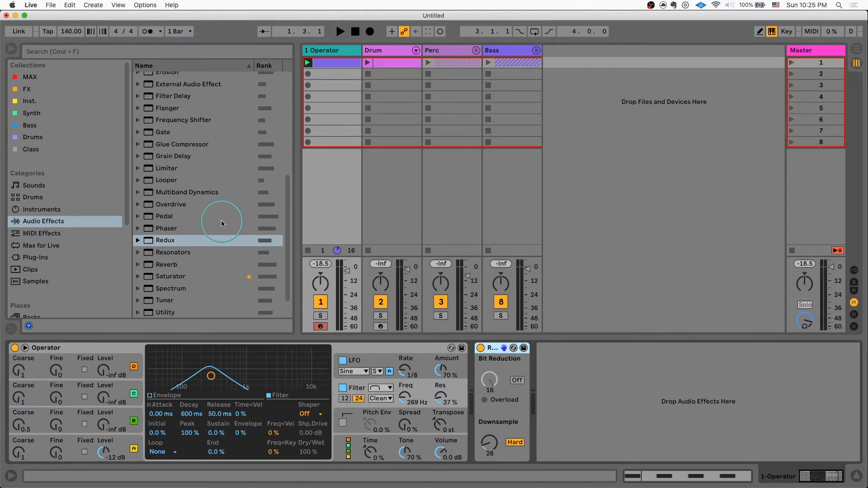
left_click(201, 206)
scroll(200, 205, "up", 5)
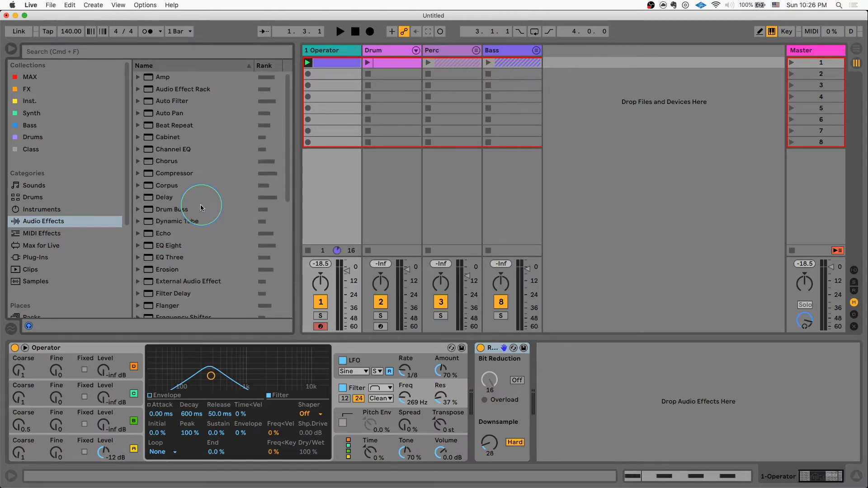
left_click(192, 76)
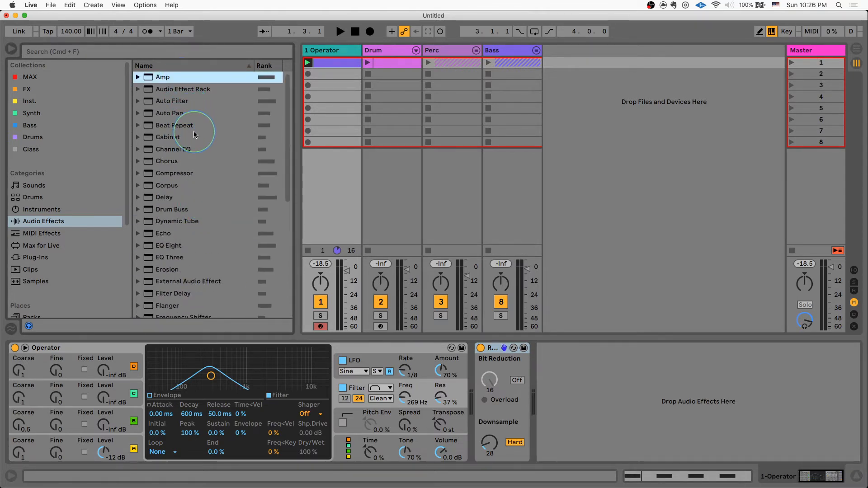
scroll(196, 149, "down", 5)
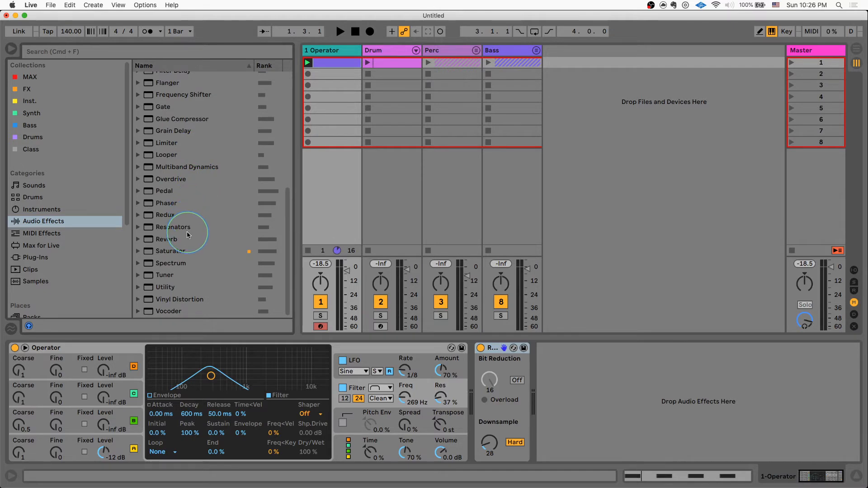
left_click(185, 253)
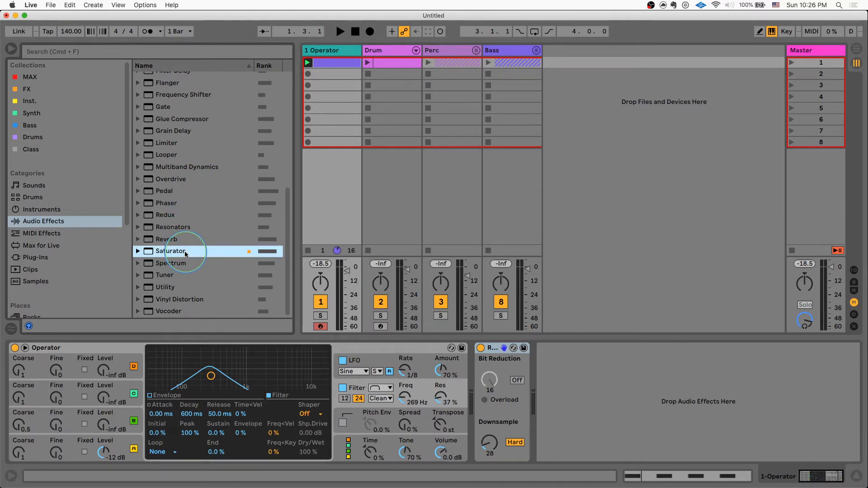
left_click(175, 194)
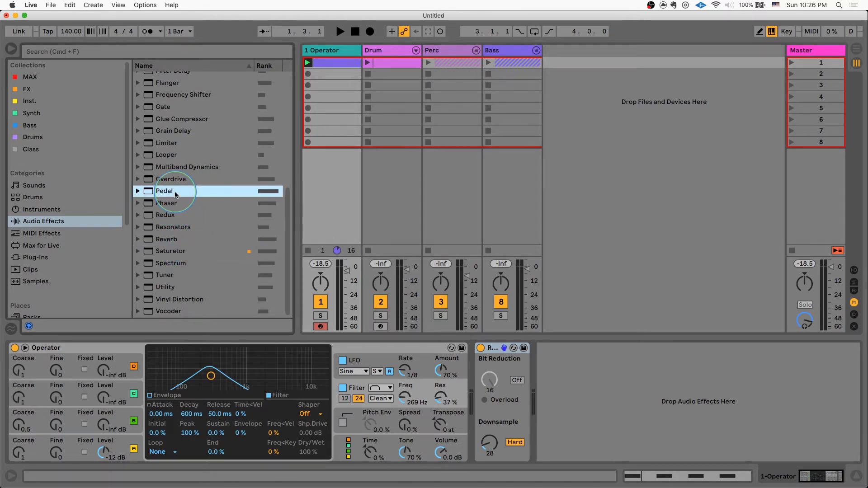
double_click(176, 193)
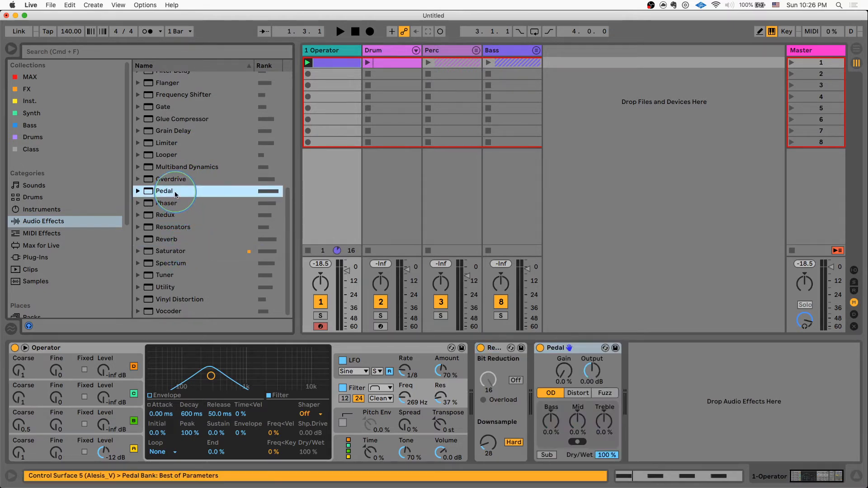
- Switch Pedal to Fuzz, raise its gain to 17%, and enable Sub
left_click(575, 351)
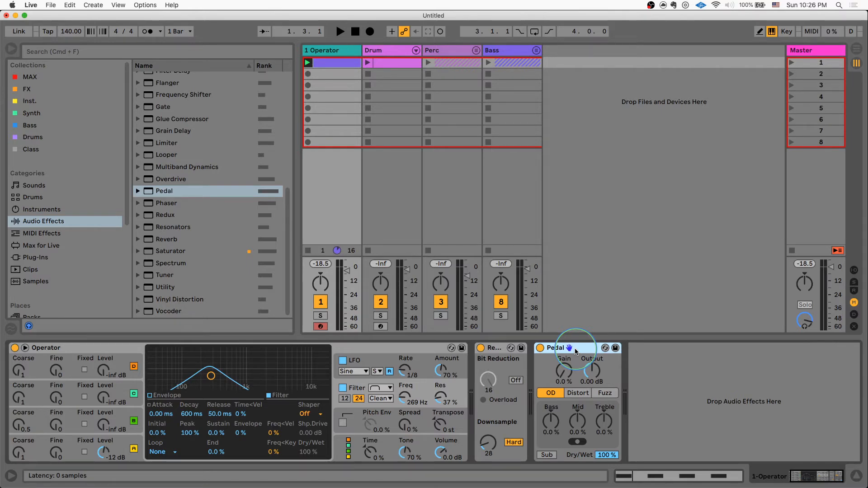
left_click(604, 395)
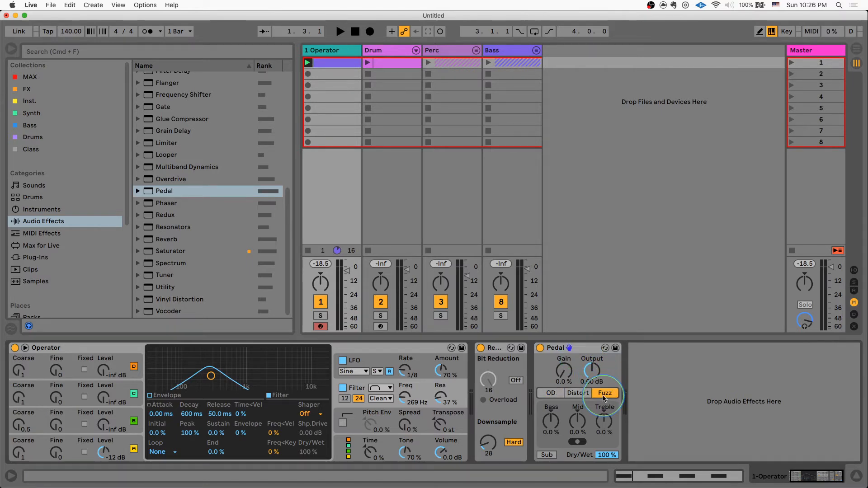
left_click_drag(566, 375, 564, 373)
left_click(547, 455)
- Lower Pedal's Dry/Wet mix to 22% while auditioning the clip
left_click(611, 457)
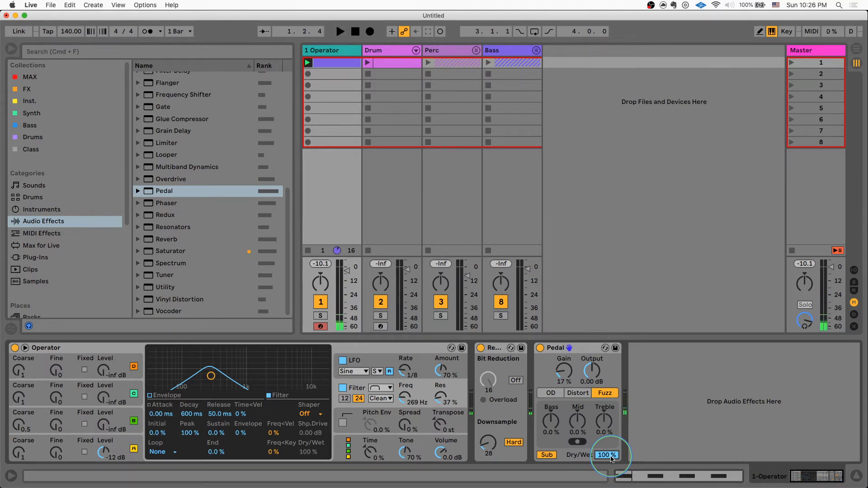
left_click_drag(611, 459, 611, 452)
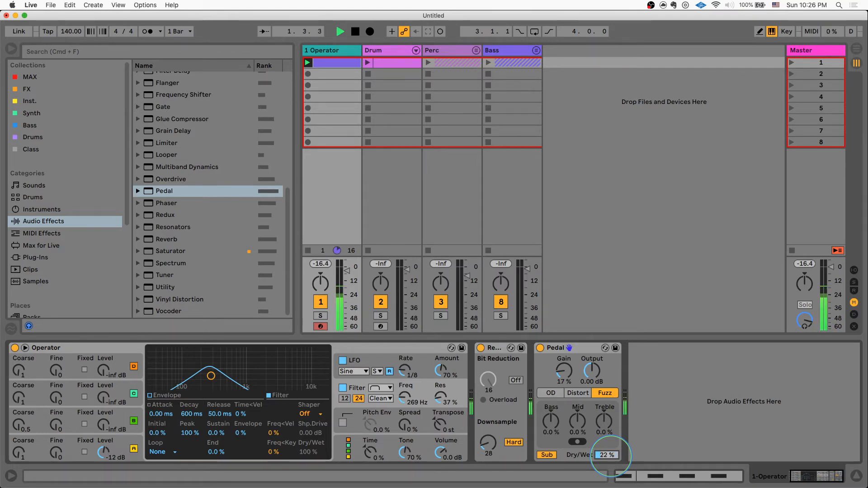
key("space")
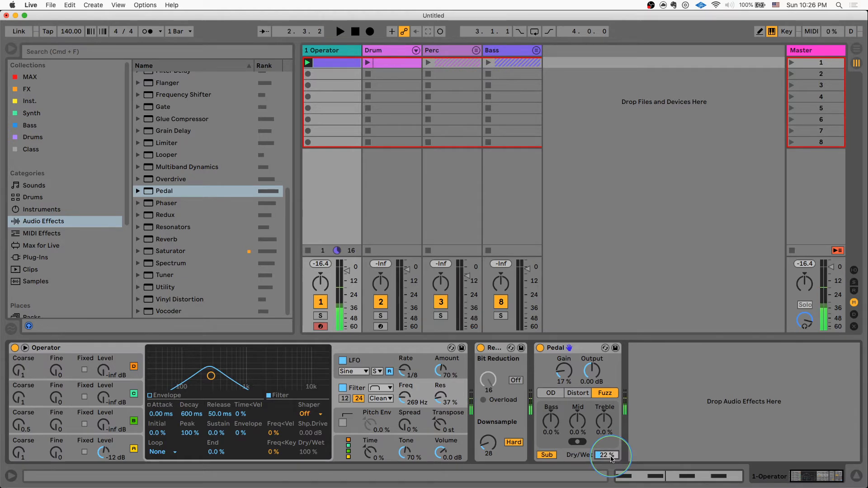
left_click(578, 351)
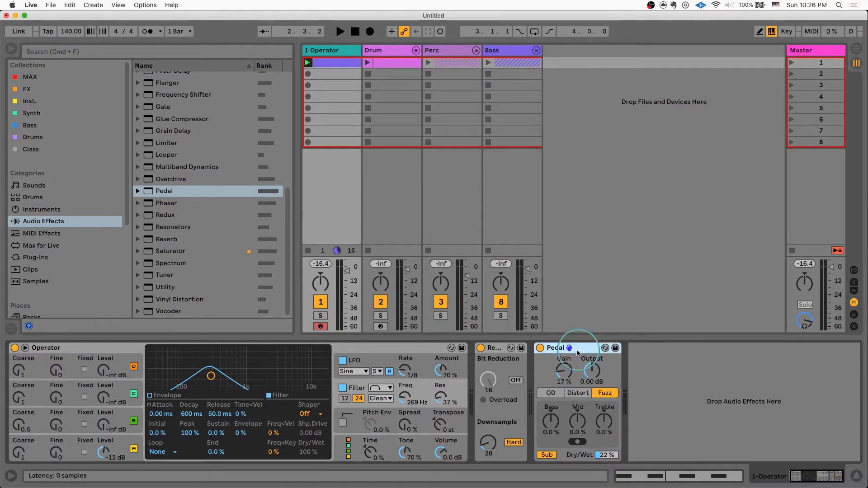
left_click(497, 351)
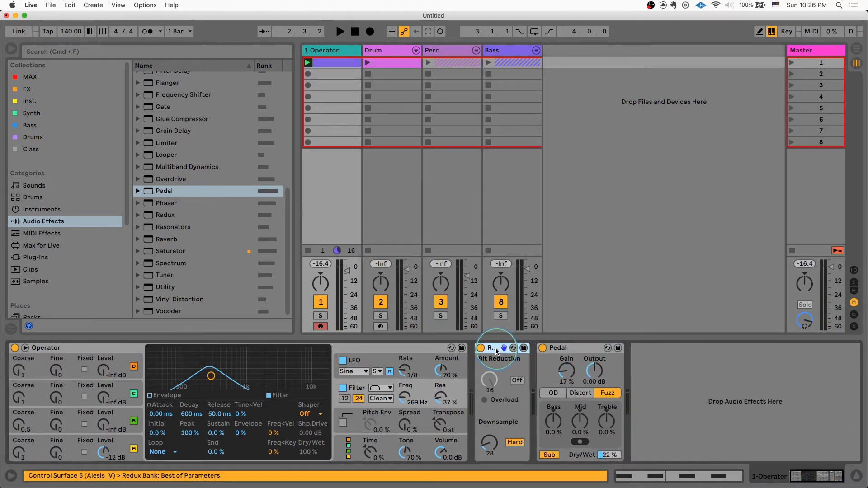
left_click(507, 444)
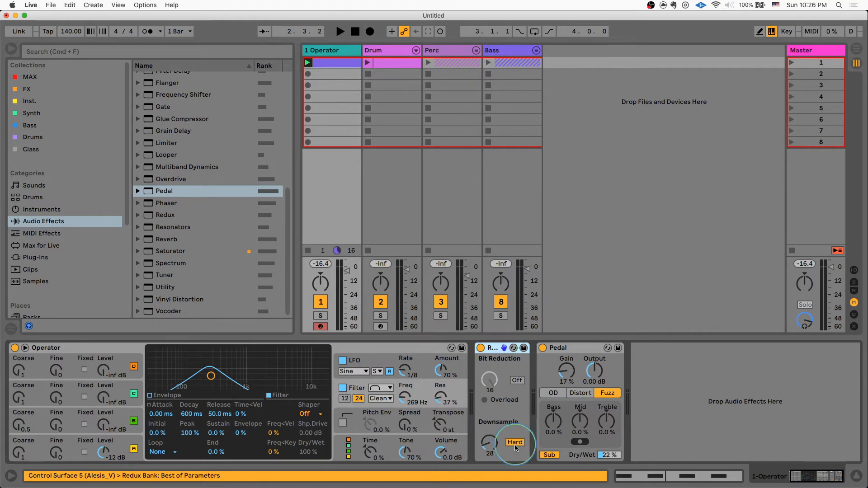
- Set Redux's Downsample to 29, group Redux into an Audio Effect Rack and create a second, empty chain in it
left_click(488, 447)
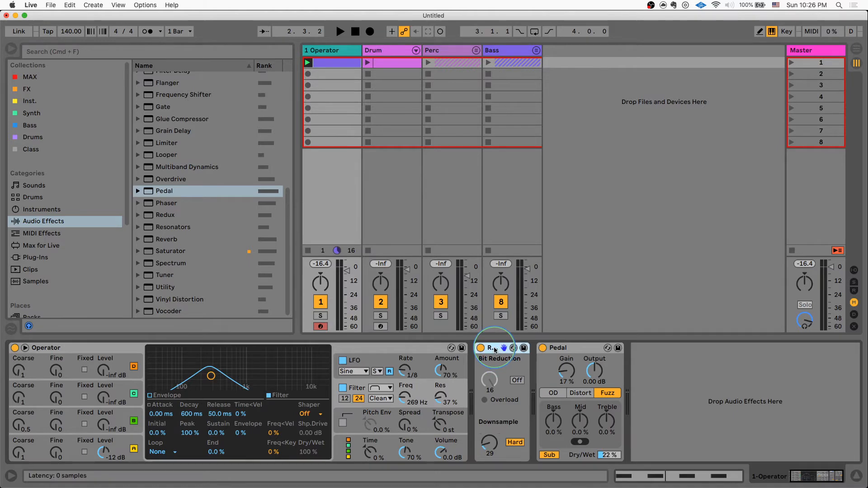
key("super+g")
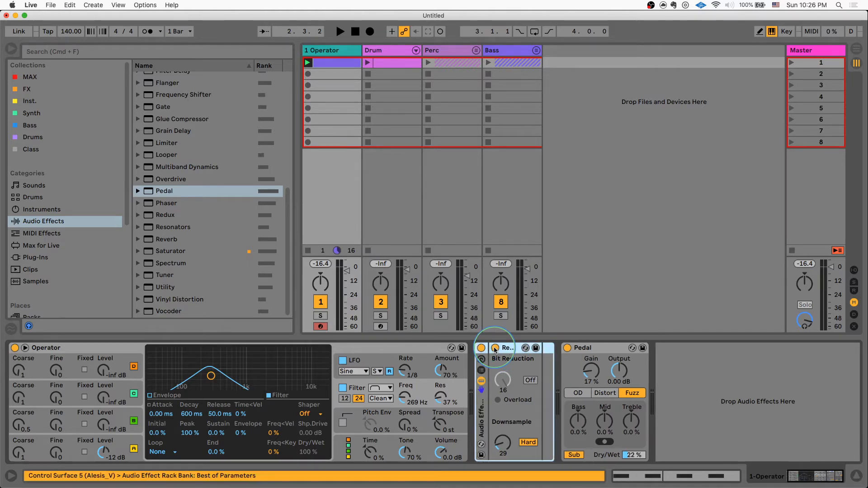
left_click(482, 372)
right_click(517, 398)
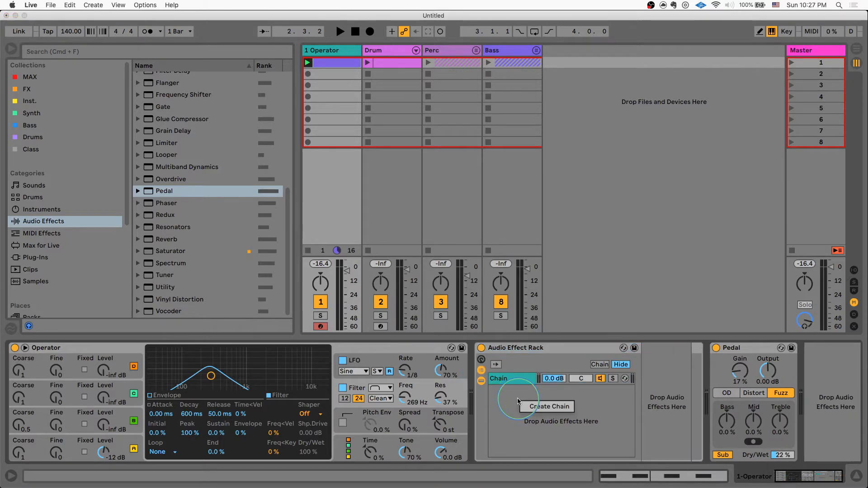
left_click(533, 402)
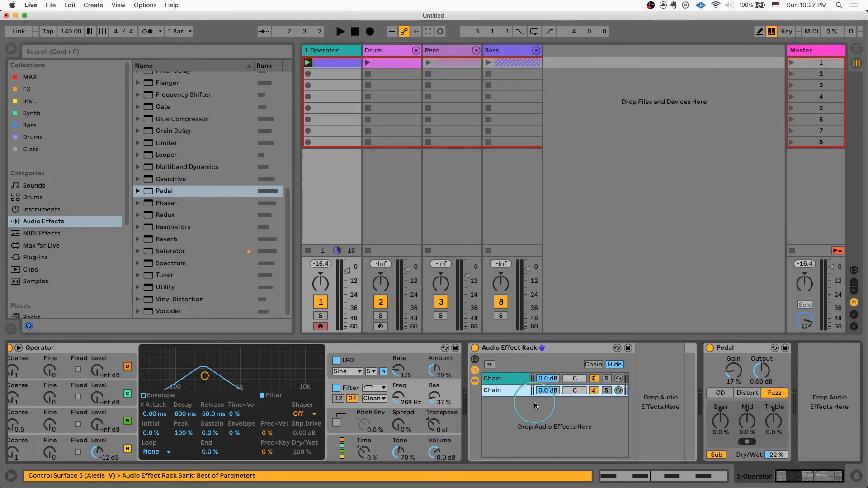
left_click(508, 379)
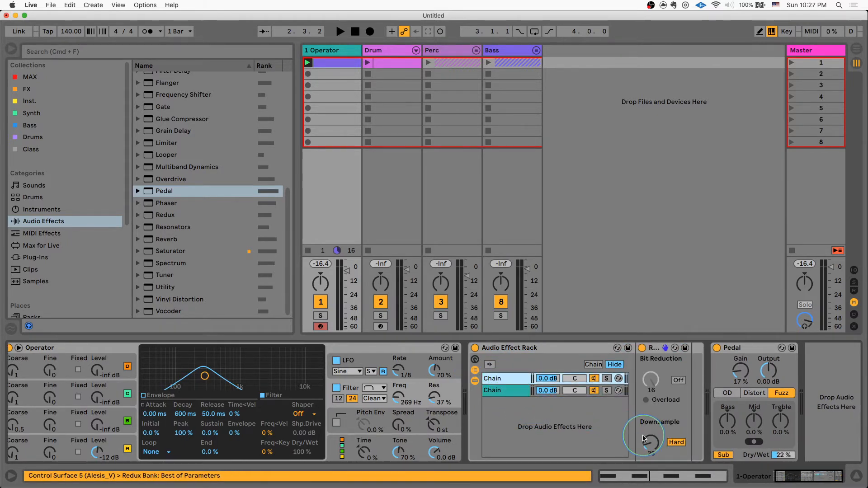
left_click(500, 391)
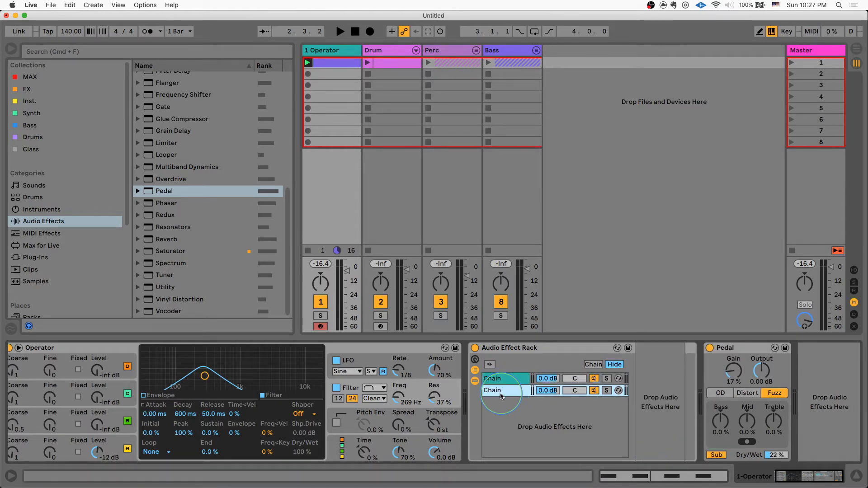
- Bypass Pedal and lower the volume of the rack's Redux chain to -6.0 dB while auditioning the clip
left_click(546, 379)
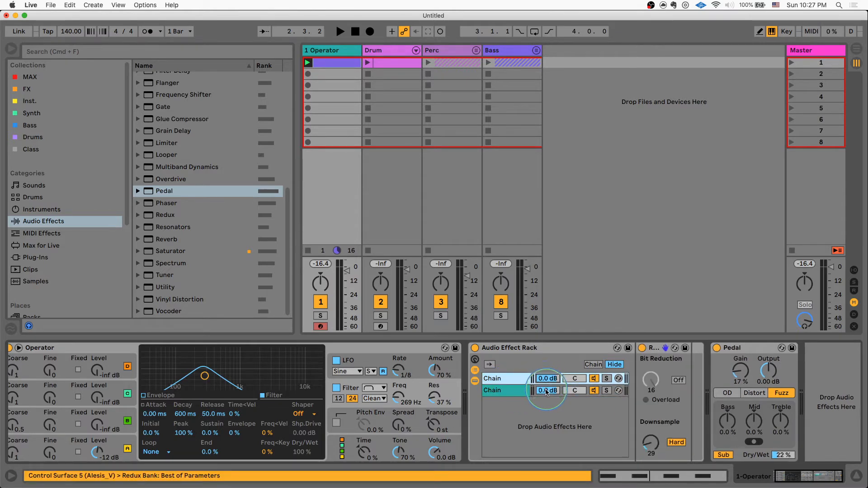
left_click(546, 391)
left_click(546, 379)
left_click(717, 348)
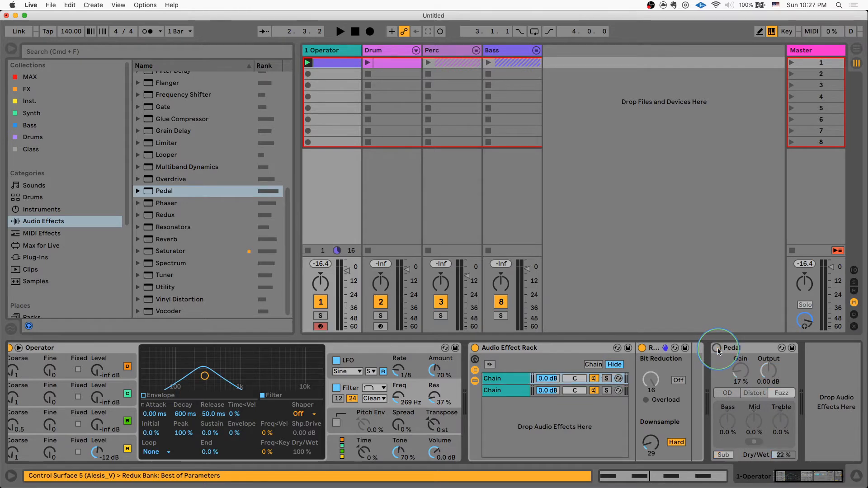
key("space")
mouse_move(548, 379)
left_mouse_down()
mouse_move(548, 388)
mouse_move(549, 370)
left_mouse_up()
key("space")
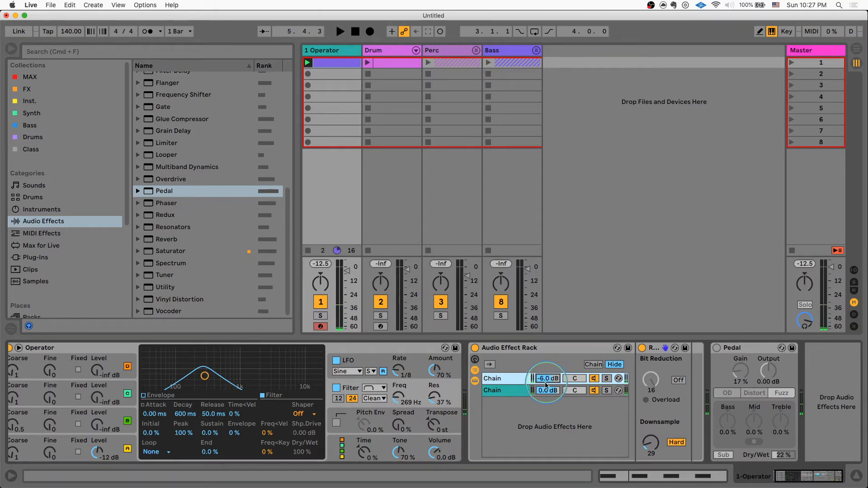
- Set Redux's Downsample to 26 and audition the clip
scroll(547, 384, "right", 1)
left_click(643, 445)
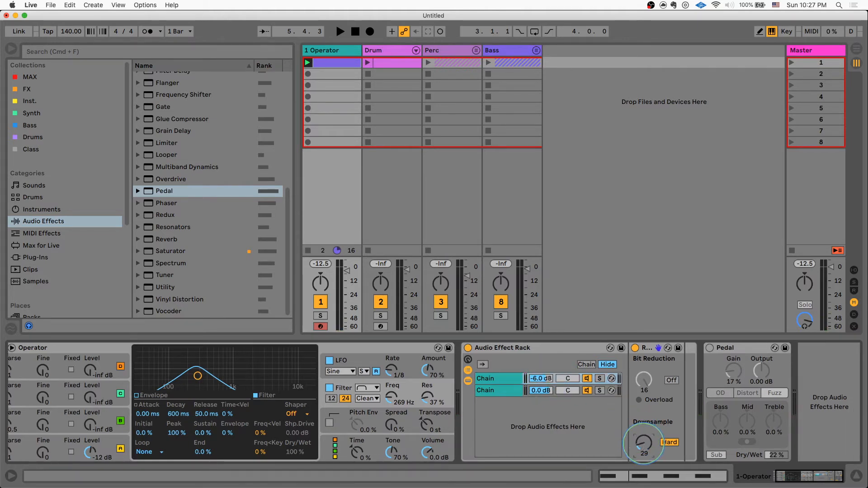
left_click_drag(644, 447, 644, 441)
key("space")
key("space")
- Reactivate Pedal and set its Dry/Wet mix to 16% while auditioning the clip
left_click(725, 363)
left_click(711, 348)
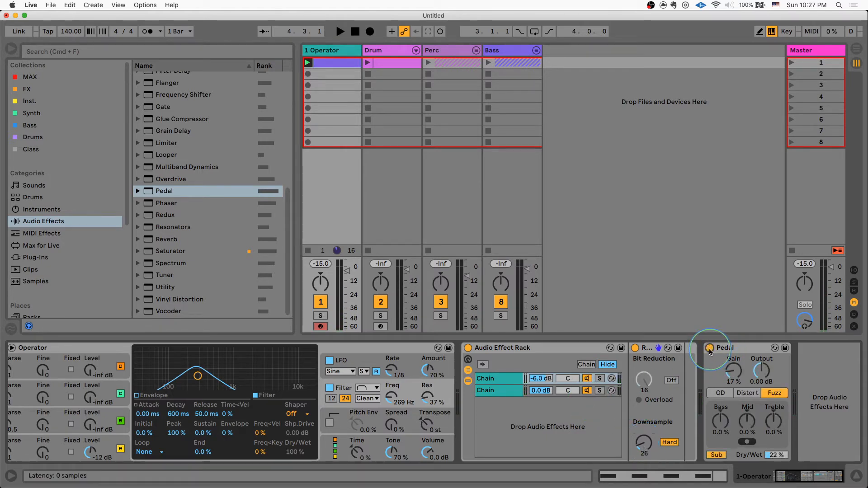
key("space")
left_click_drag(778, 456, 778, 457)
key("space")
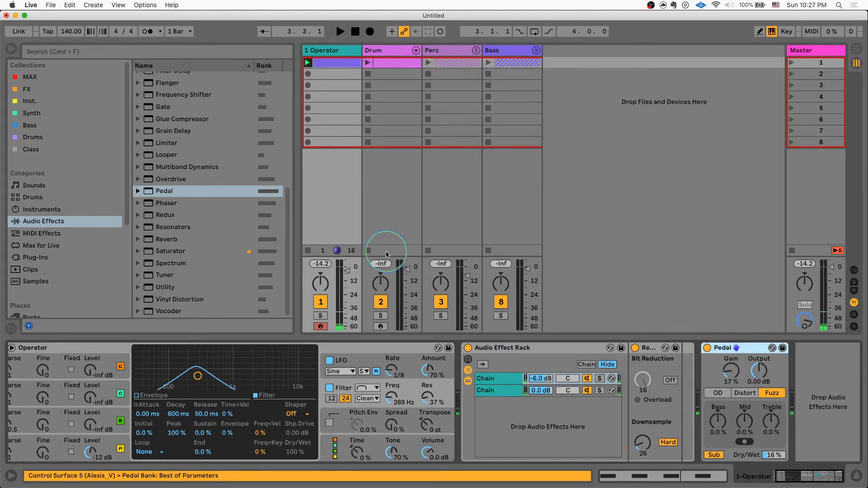
- Add Amp after Pedal and compare its Lead, Heavy, Bass and Rock models while auditioning the clip
scroll(181, 149, "up", 10)
double_click(156, 80)
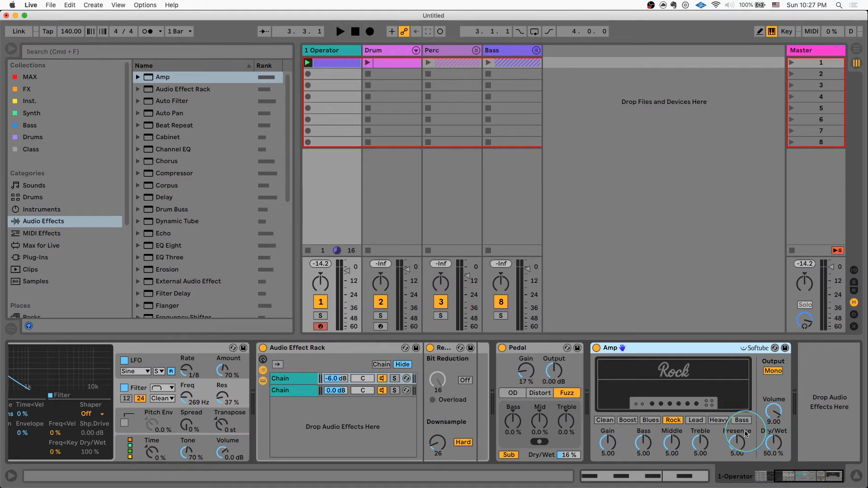
key("space")
left_click(695, 420)
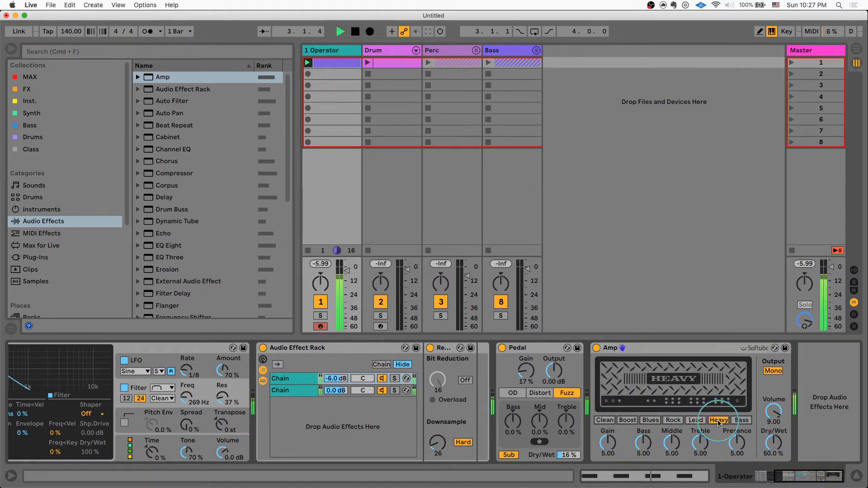
left_click(736, 425)
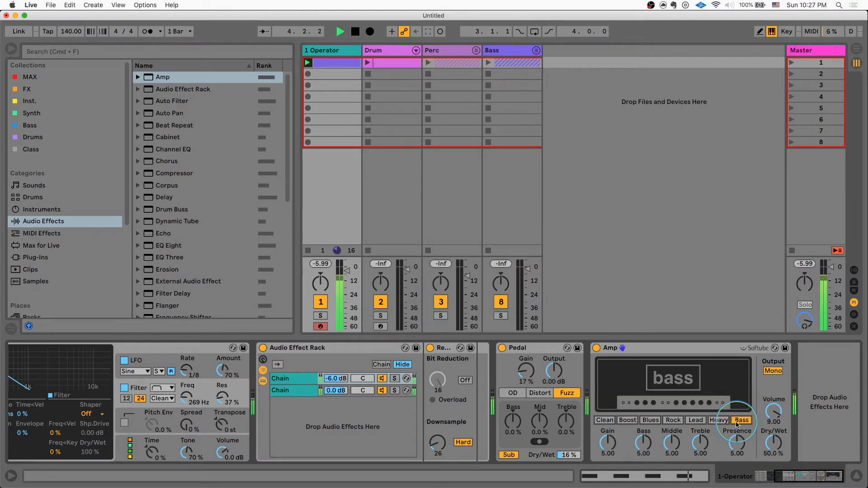
left_click(673, 420)
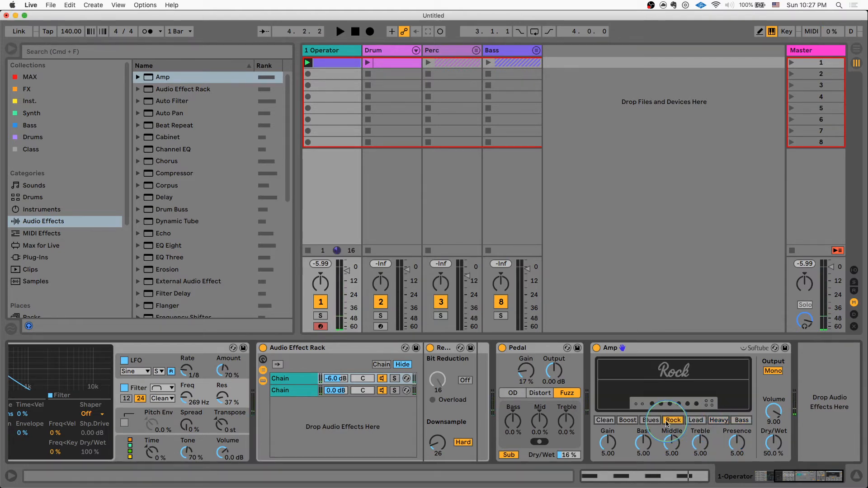
- Compare Amp's Rock, Lead and Heavy models again, settle on Rock and lower its Dry/Wet mix to 11.1%
left_click(696, 421)
left_click(679, 421)
left_click(703, 421)
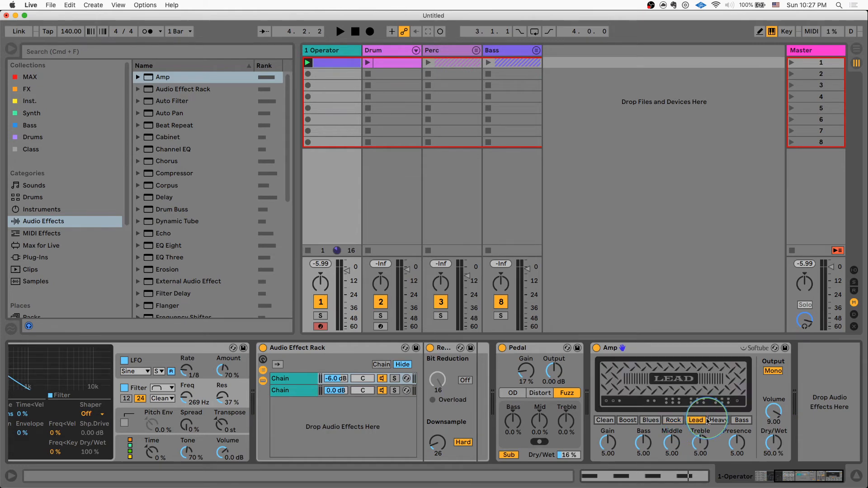
left_click(721, 420)
left_click(700, 420)
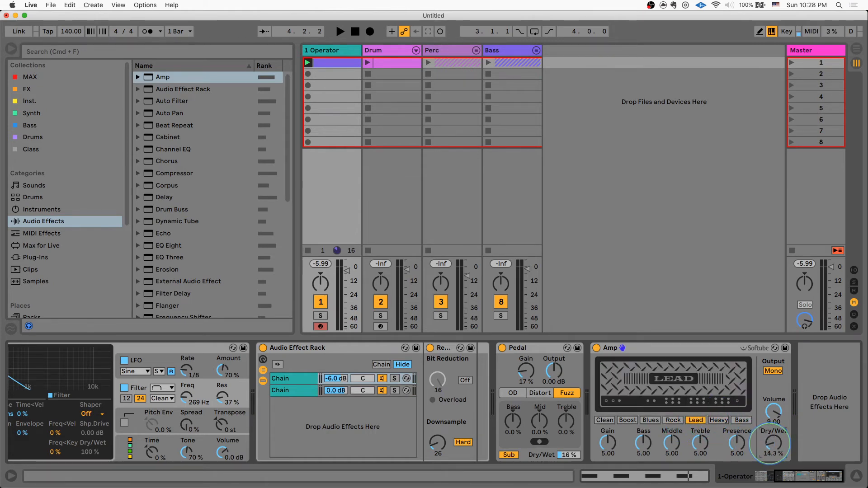
left_click(674, 420)
left_click(717, 424)
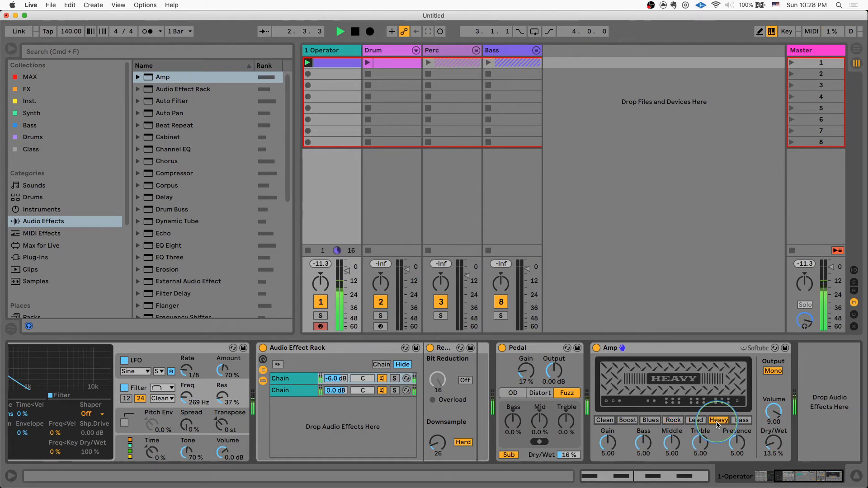
left_click(674, 420)
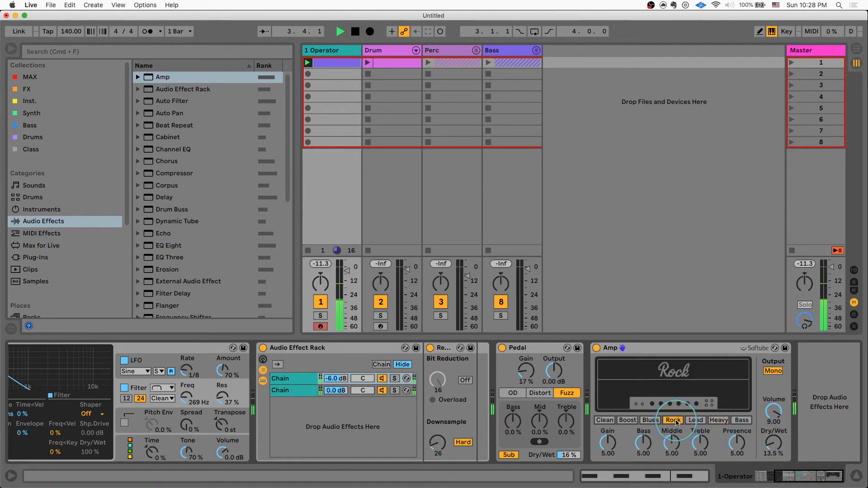
left_click_drag(766, 439, 770, 449)
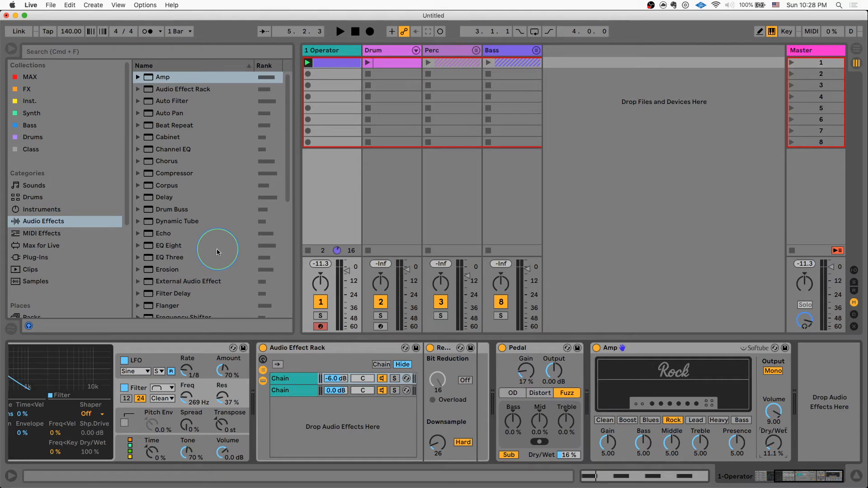
- Browse the audio effects for a modulation effect and add Phaser after Amp
scroll(217, 252, "down", 1)
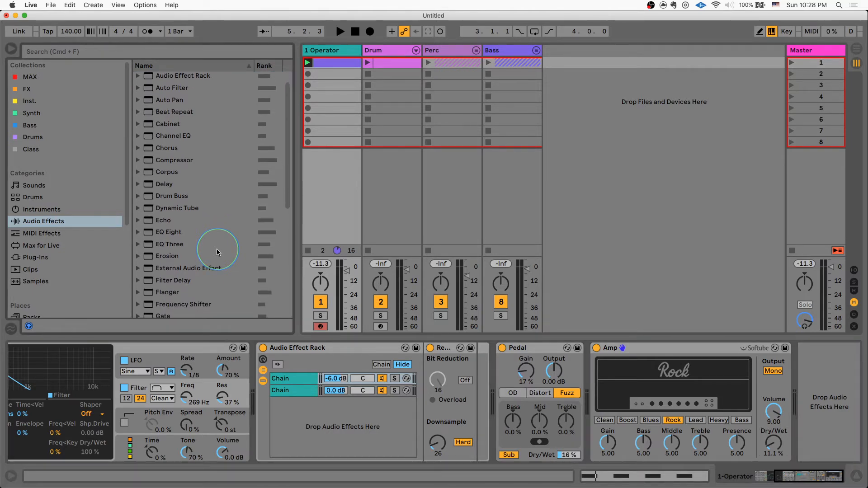
scroll(217, 252, "up", 1)
left_click(194, 162)
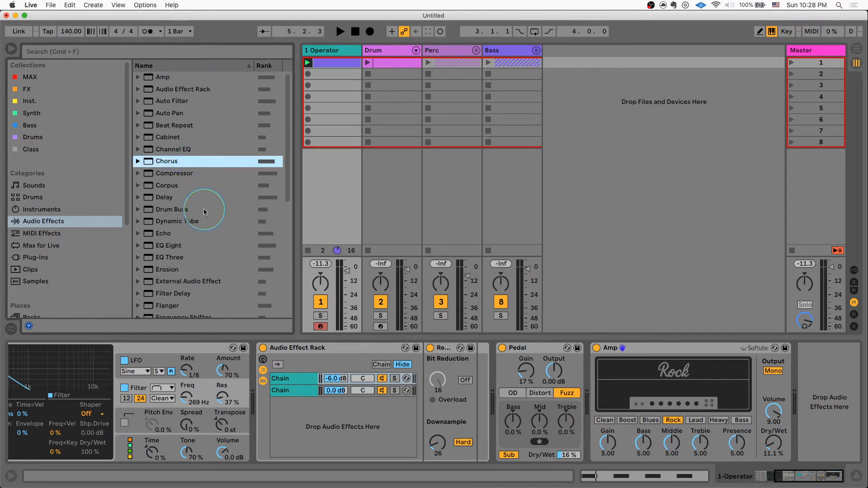
left_click(193, 297)
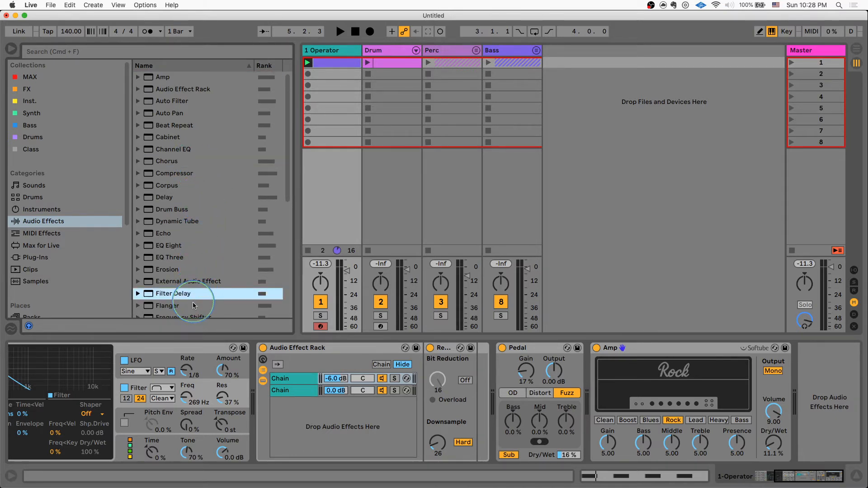
left_click(193, 304)
scroll(226, 282, "down", 5)
left_click(210, 279)
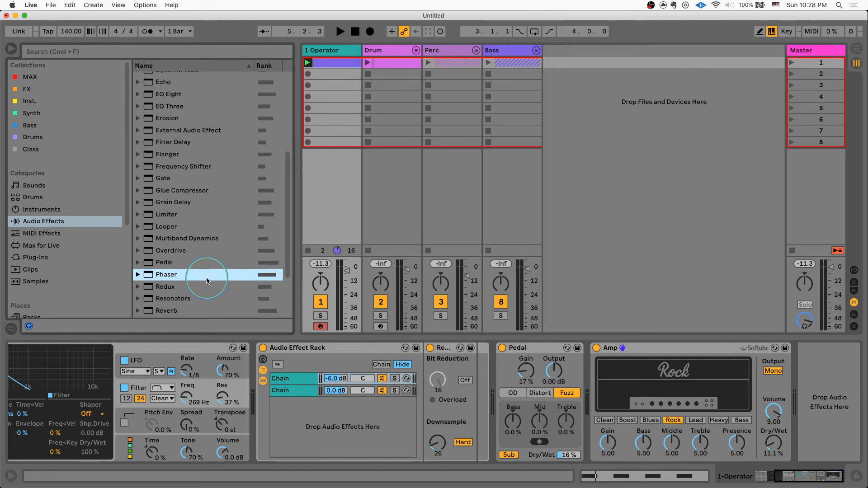
double_click(207, 281)
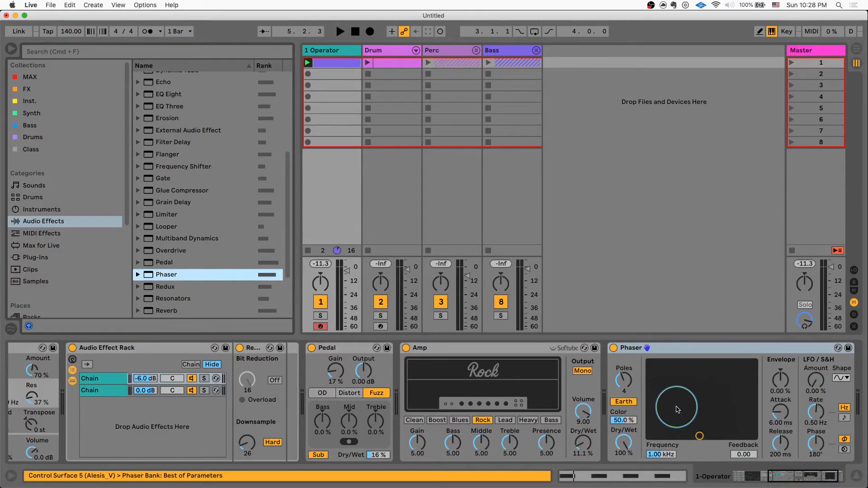
- Set Phaser's frequency to 746 Hz and its feedback to 0.72, then audition the clip
left_click_drag(650, 454, 657, 457)
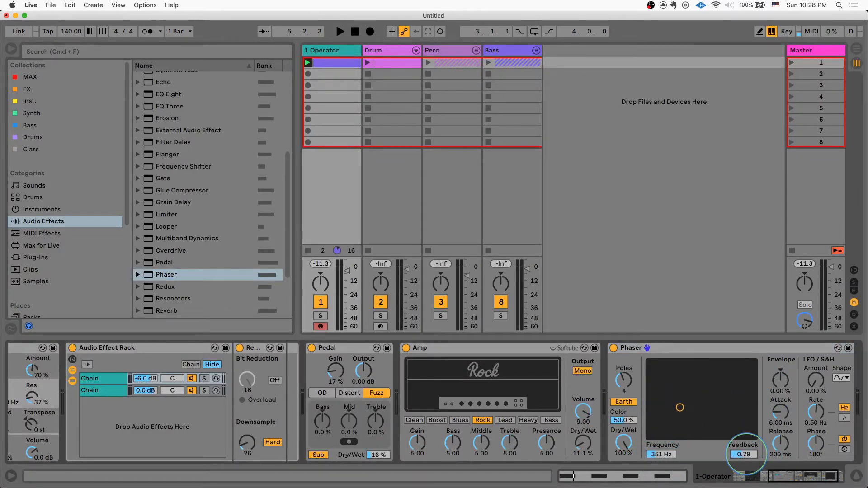
left_click_drag(677, 410, 694, 416)
key("space")
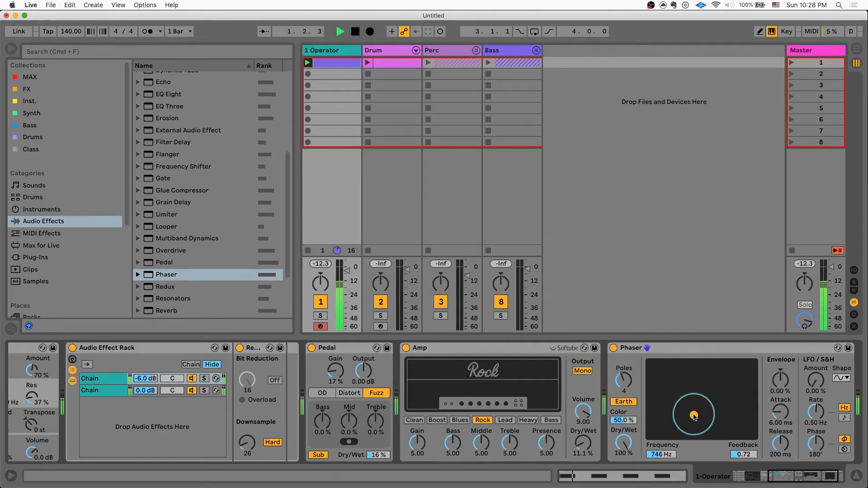
key("space")
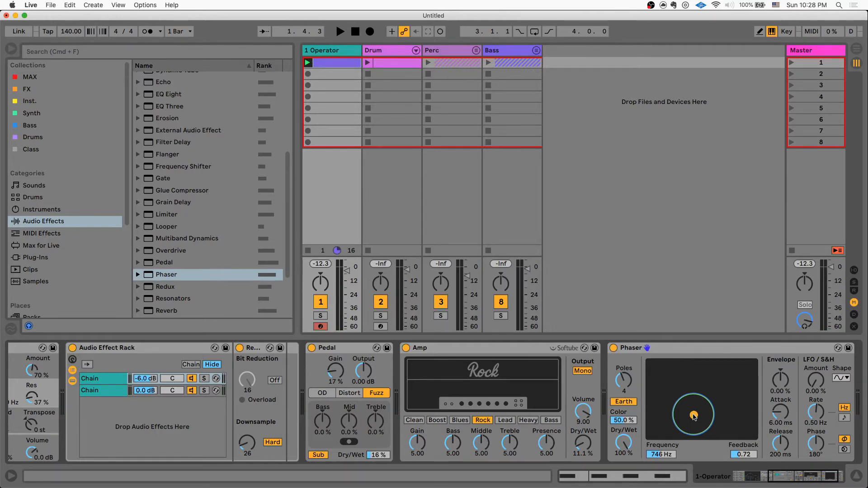
key("space")
- Set Phaser to 420 Hz frequency, 0.73 feedback, 59.5% Dry/Wet and 35.7% LFO amount while the clip plays
mouse_move(694, 415)
left_mouse_down()
mouse_move(671, 414)
mouse_move(679, 382)
mouse_move(719, 381)
mouse_move(721, 416)
mouse_move(683, 415)
left_mouse_up()
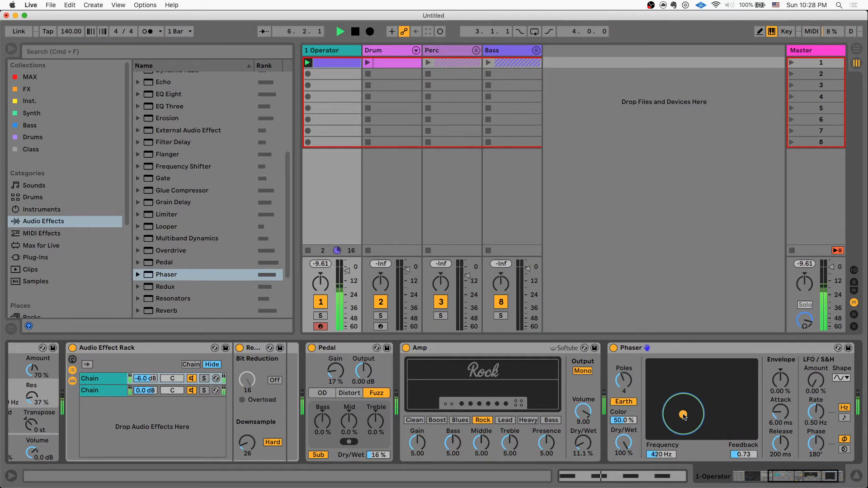
left_click_drag(623, 442, 623, 452)
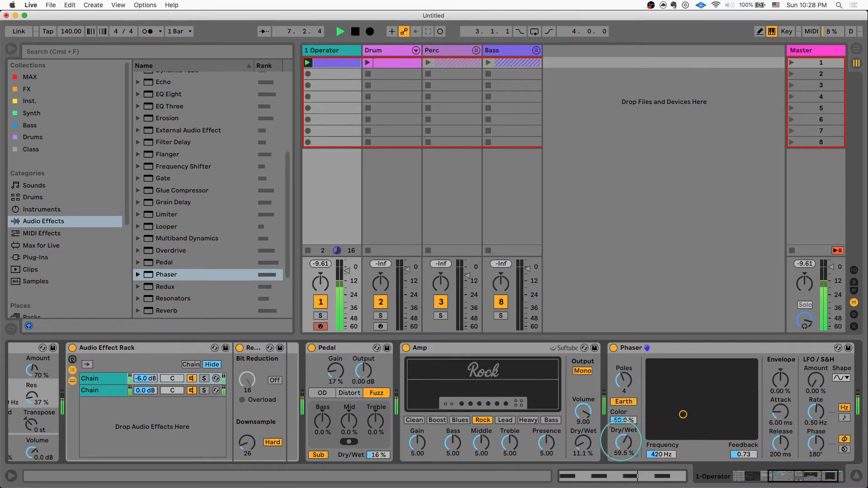
key("space")
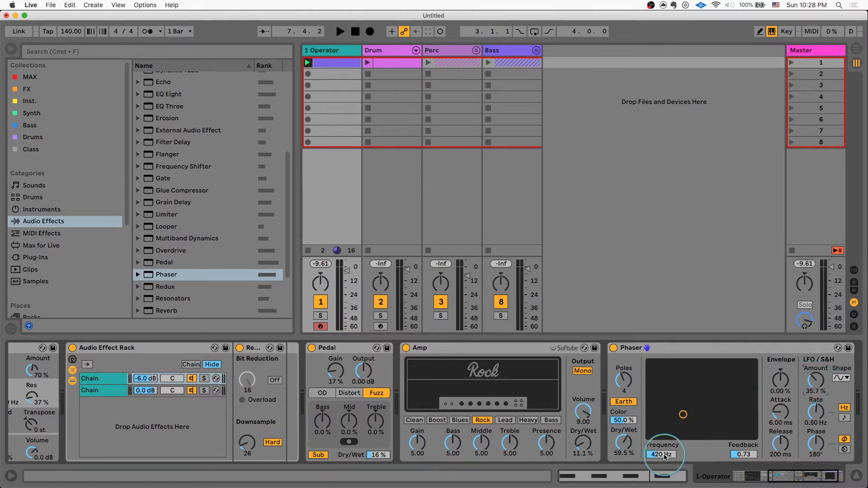
- Set Phaser's frequency to 497 Hz and its LFO to 41.3% amount, 1.49 Hz rate and 223° phase
left_click_drag(661, 454, 664, 454)
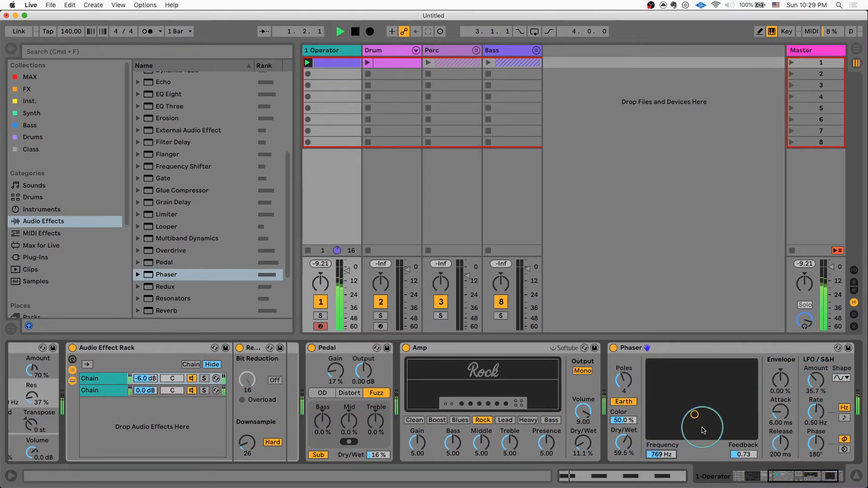
left_click_drag(695, 414, 687, 414)
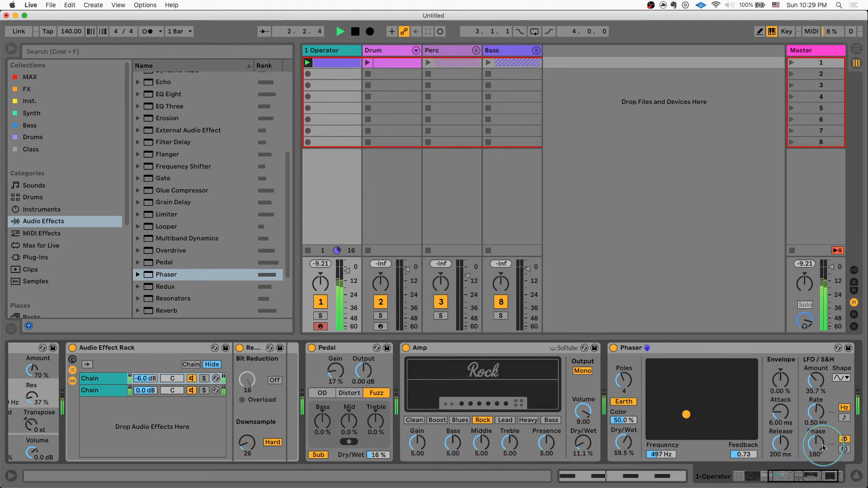
left_click_drag(816, 410, 811, 378)
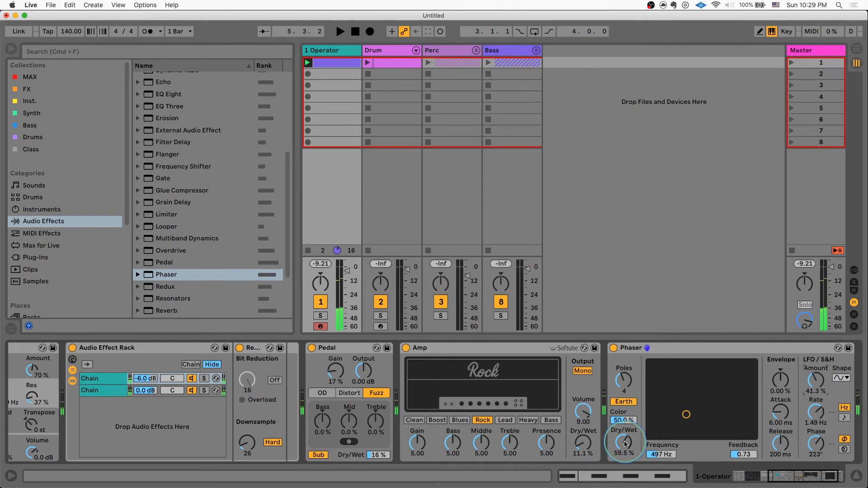
- Add Flanger after Phaser and set it to 1.37 ms delay time, 0.77 feedback and 29.4% Dry/Wet while auditioning the clip
double_click(175, 155)
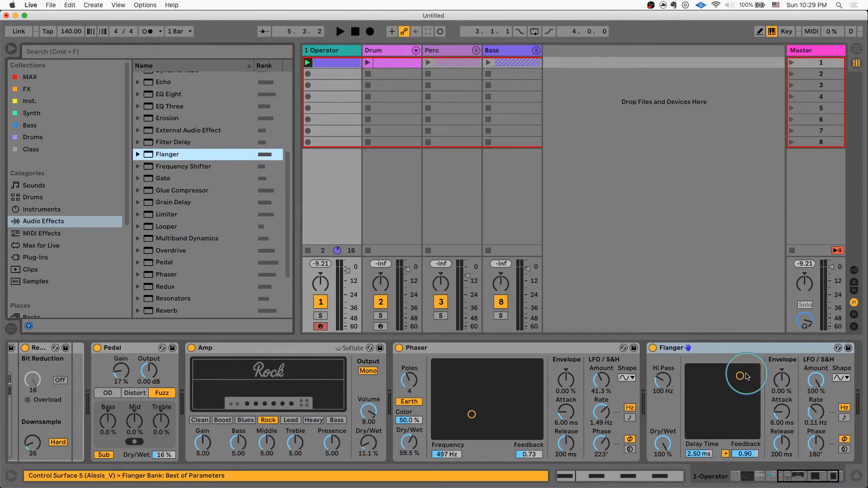
key("space")
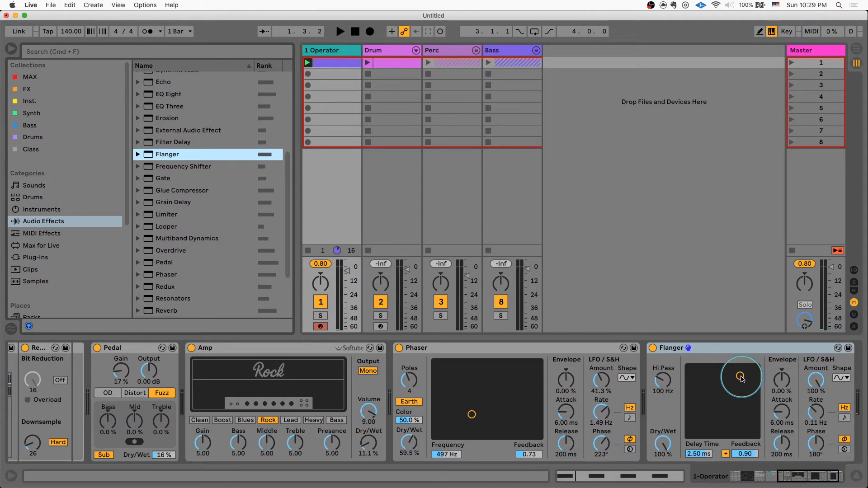
left_click_drag(740, 376, 731, 387)
key("space")
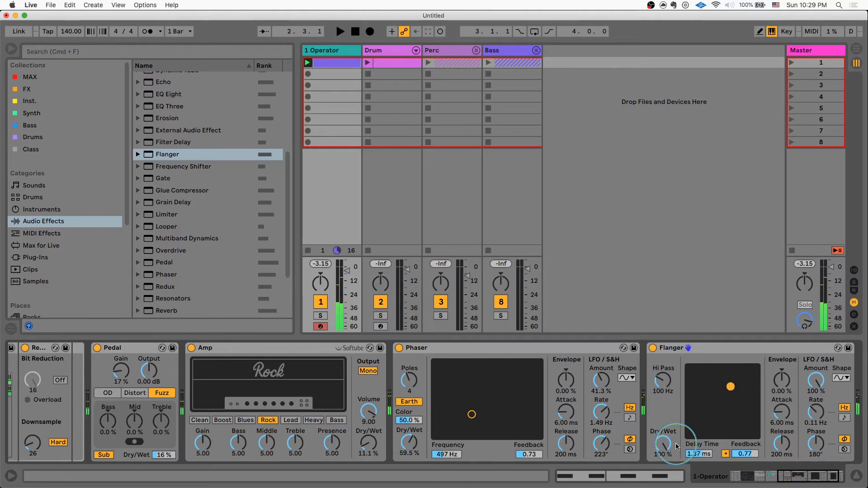
left_click_drag(664, 444, 665, 457)
key("space")
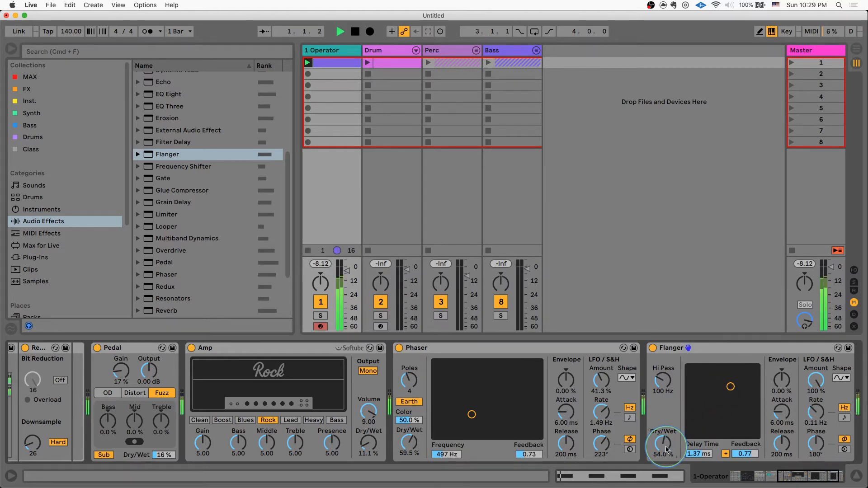
left_click_drag(664, 445, 665, 446)
- Add Chorus after Flanger with a 1.50 ms modulation amount, 1.59 Hz rate and 56% Dry/Wet
scroll(213, 197, "up", 5)
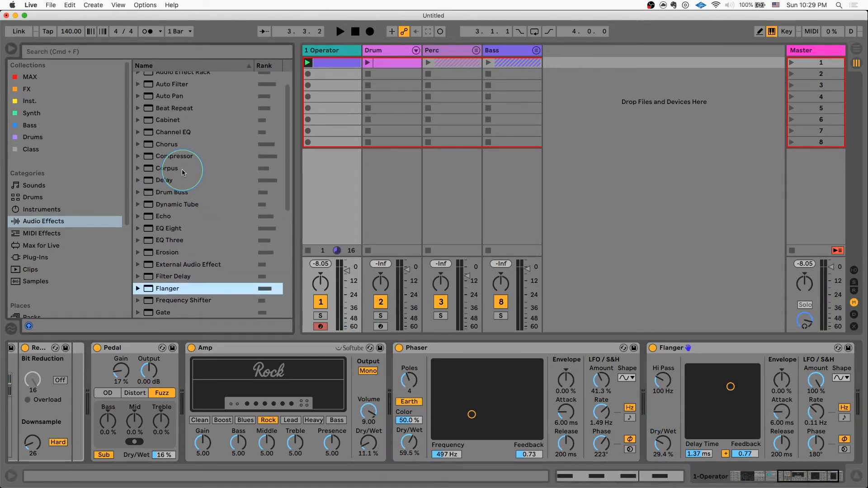
double_click(175, 144)
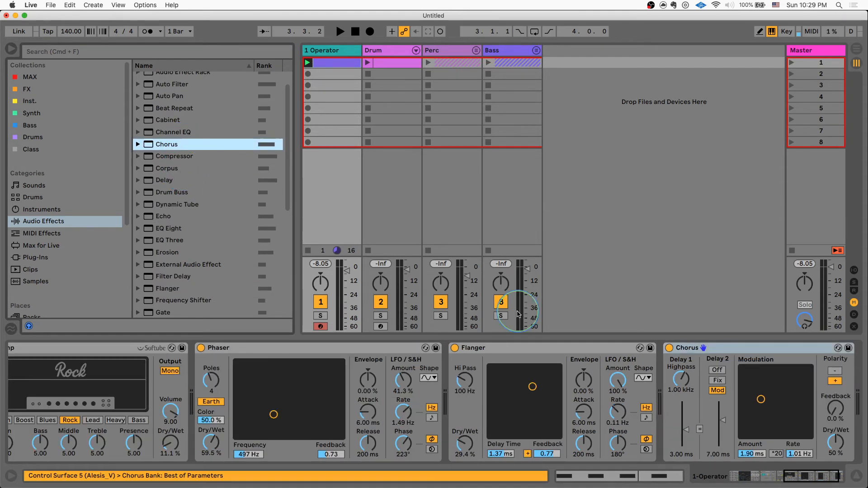
left_click(715, 410)
mouse_move(716, 413)
left_mouse_down()
mouse_move(701, 400)
mouse_move(709, 409)
mouse_move(715, 398)
mouse_move(703, 403)
left_mouse_up()
left_click(775, 448)
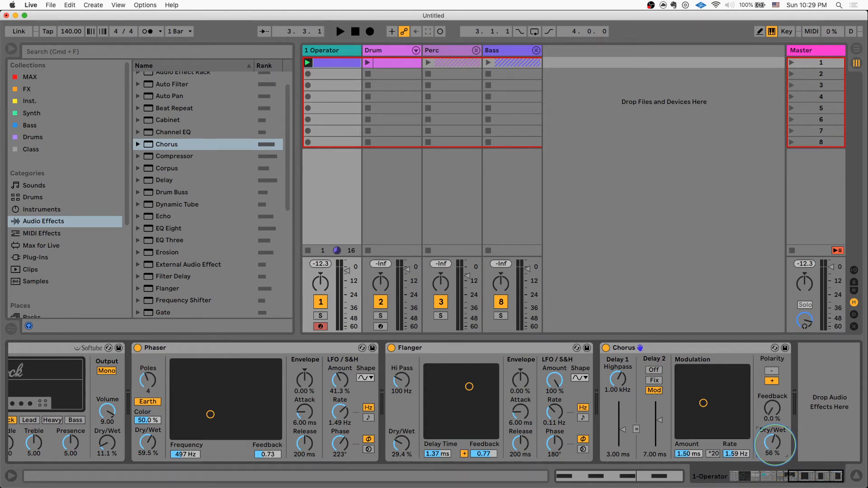
- Set Chorus to 48% Dry/Wet, 1.12 ms modulation amount and 1.81 Hz rate while the clip plays
key("space")
left_click_drag(775, 445, 775, 448)
left_click_drag(703, 403, 706, 409)
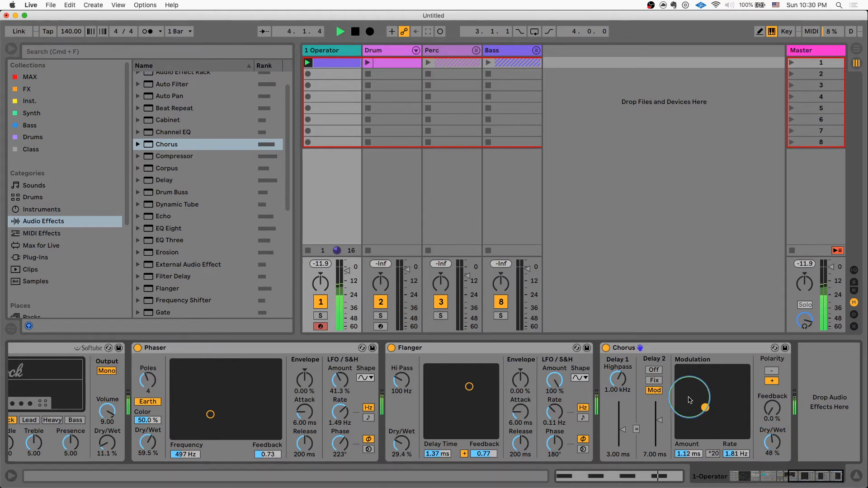
key("space")
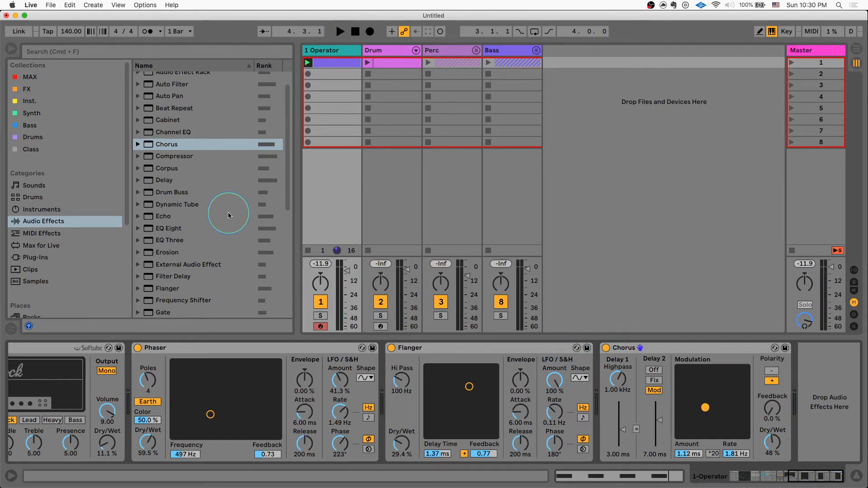
- Browse the remaining audio effects and review the device chain from Operator through Chorus
scroll(228, 212, "down", 3)
scroll(228, 215, "down", 5)
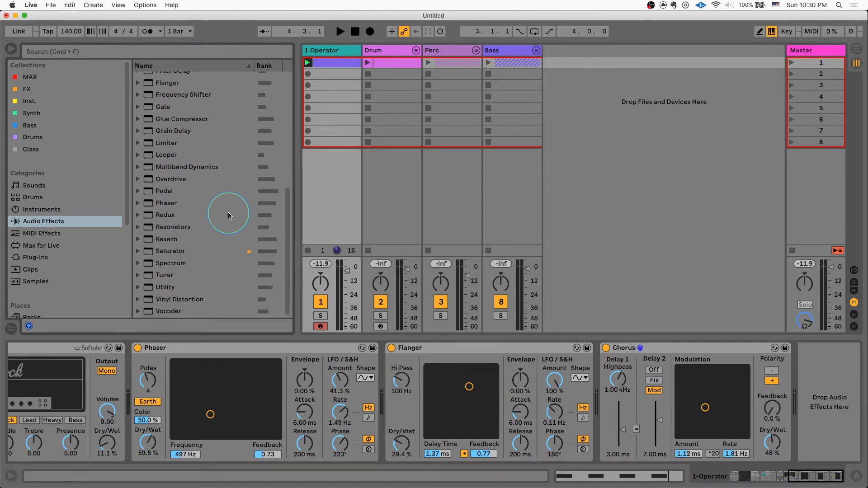
scroll(228, 215, "up", 1)
scroll(316, 360, "left", 10)
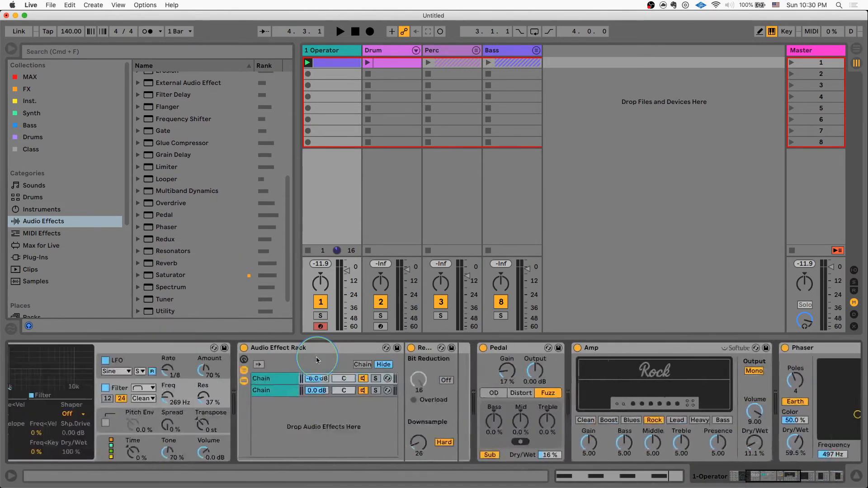
left_click(137, 350)
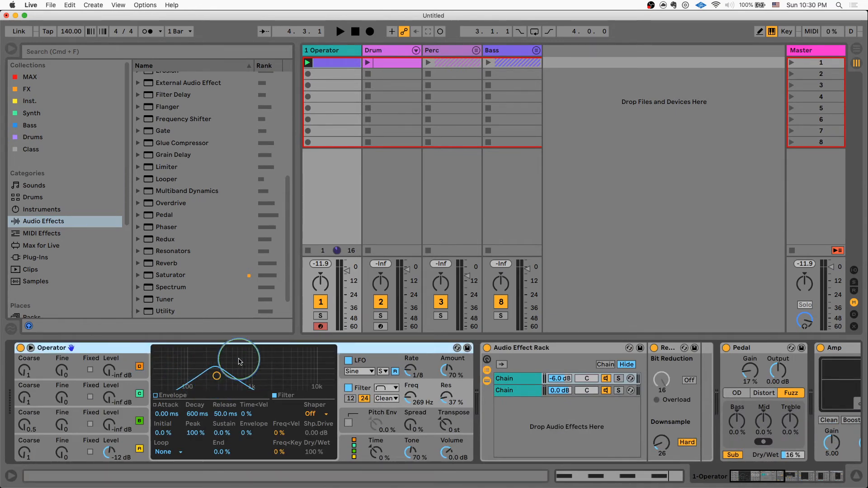
scroll(436, 433, "right", 5)
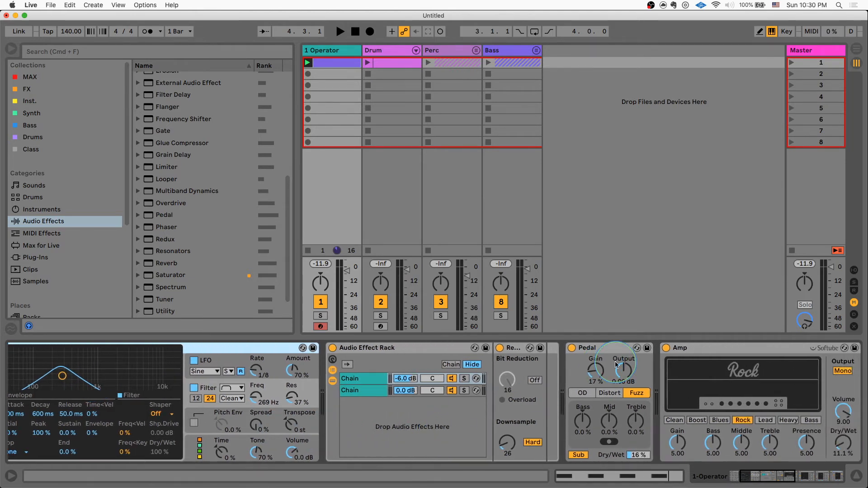
scroll(615, 362, "right", 15)
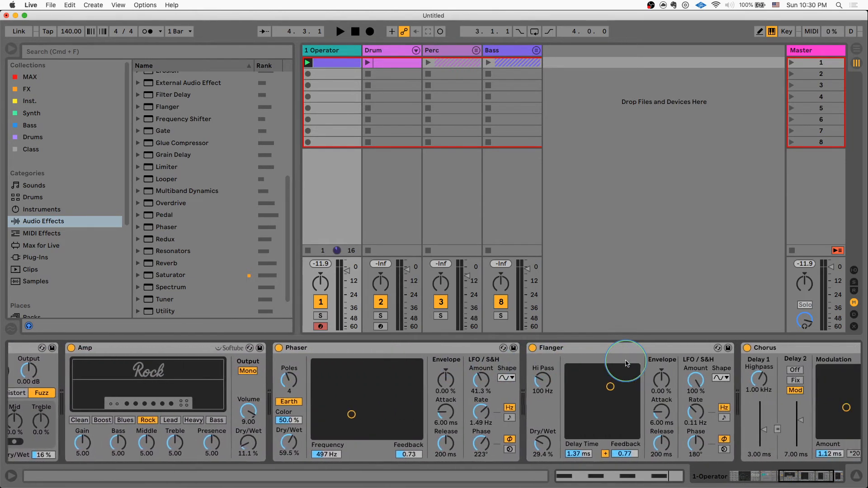
scroll(627, 363, "right", 5)
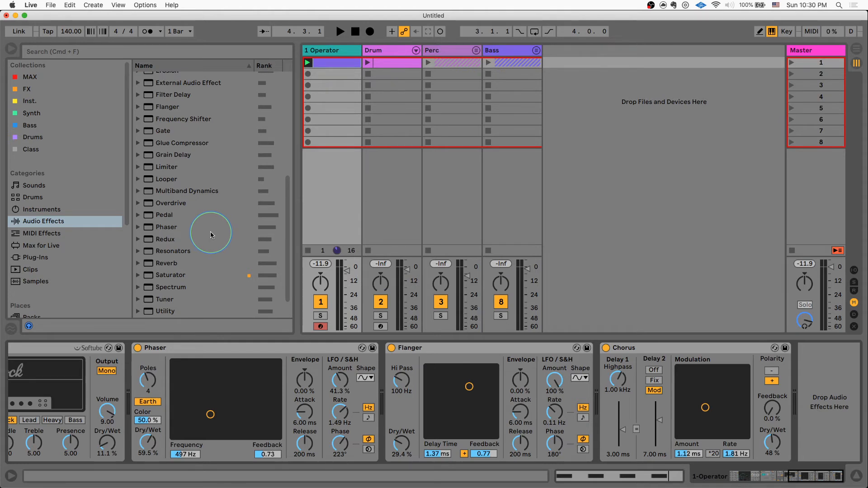
- Find the OTT preset of Multiband Dynamics and add it after Chorus
left_click(177, 191)
left_click(139, 192)
scroll(163, 226, "down", 2)
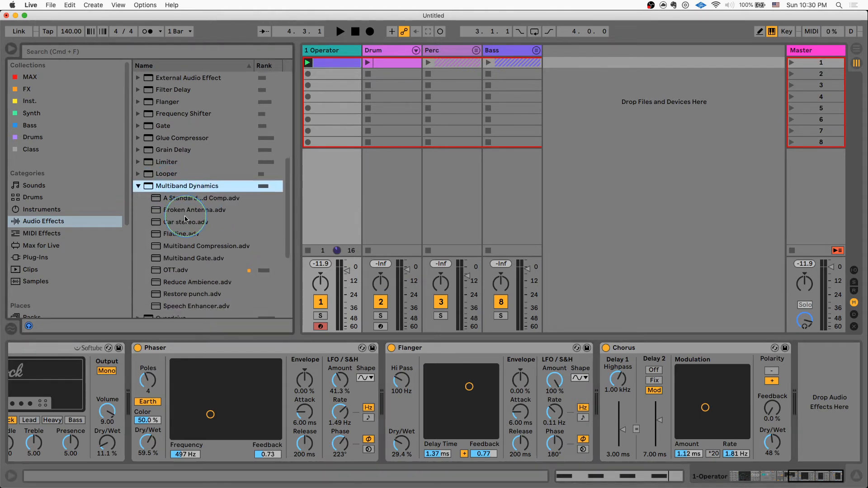
left_click(184, 262)
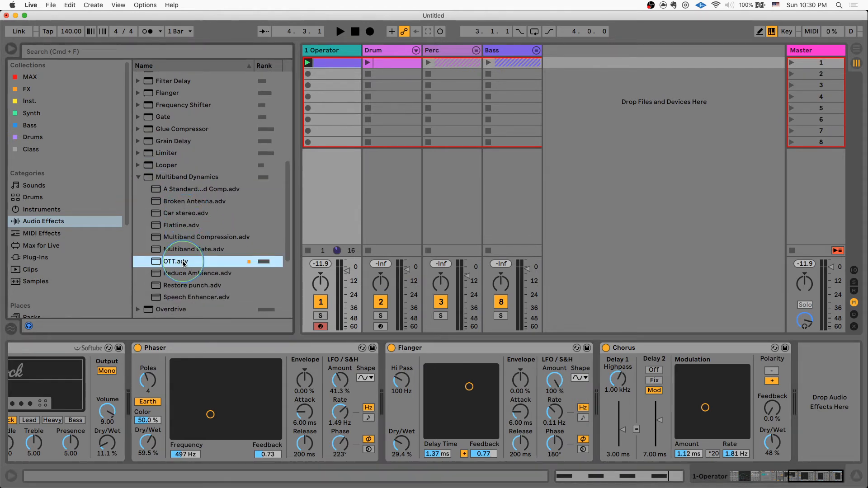
double_click(183, 261)
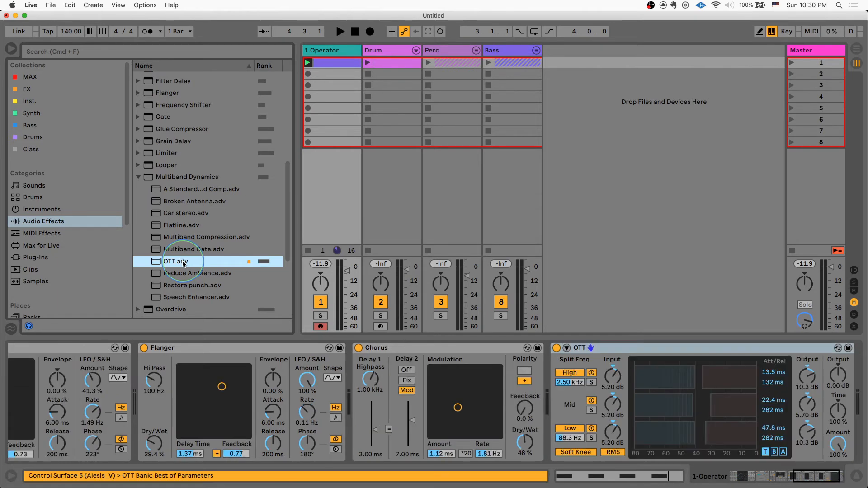
- Select Chorus, Flanger and OTT in turn, then audition the clip through OTT
left_click(629, 349)
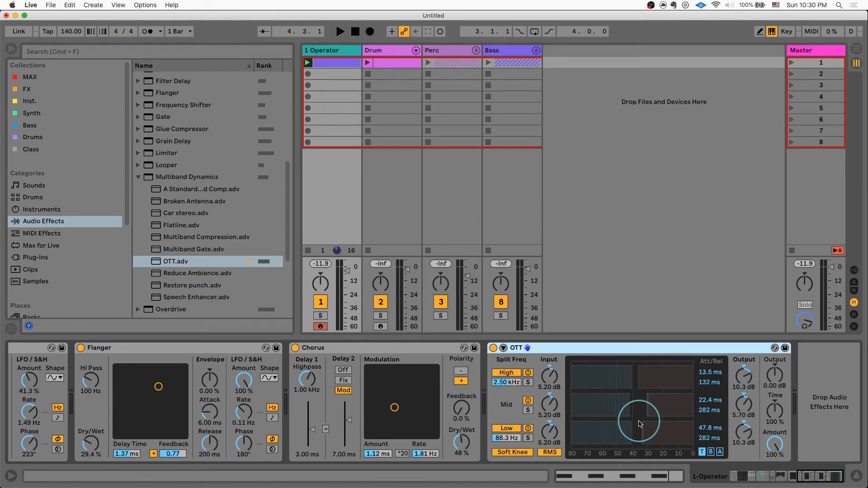
left_click(389, 351)
left_click(184, 346)
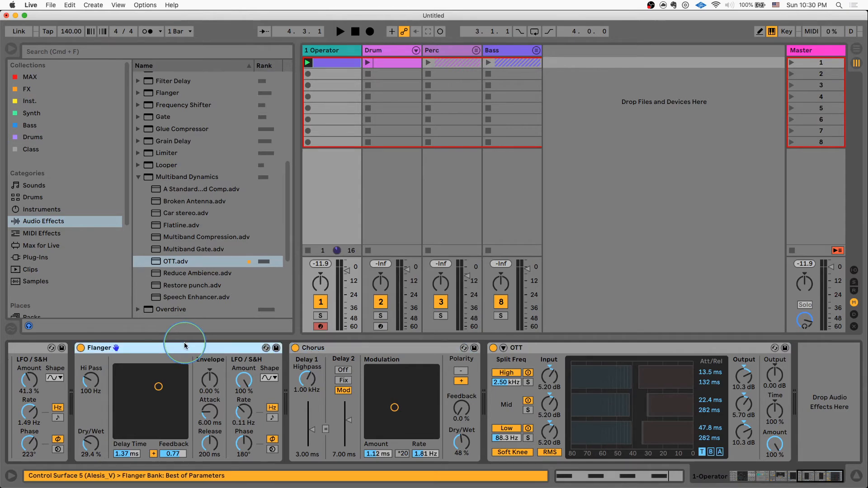
left_click(564, 353)
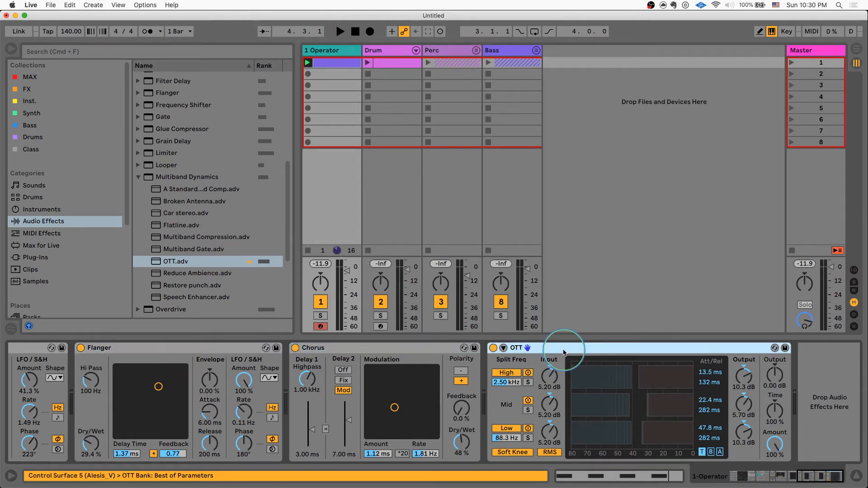
key("space")
key("space")
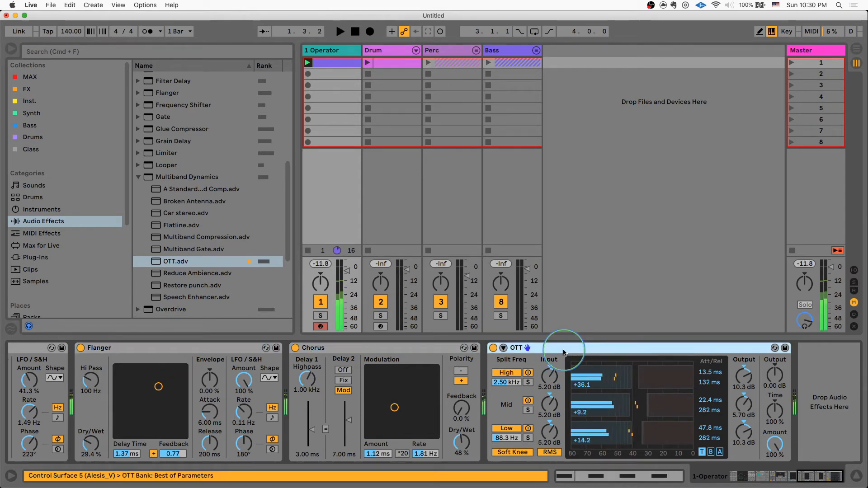
- Add two more OTT instances at the end of the chain and collapse all three while the clip plays
double_click(200, 263)
double_click(198, 263)
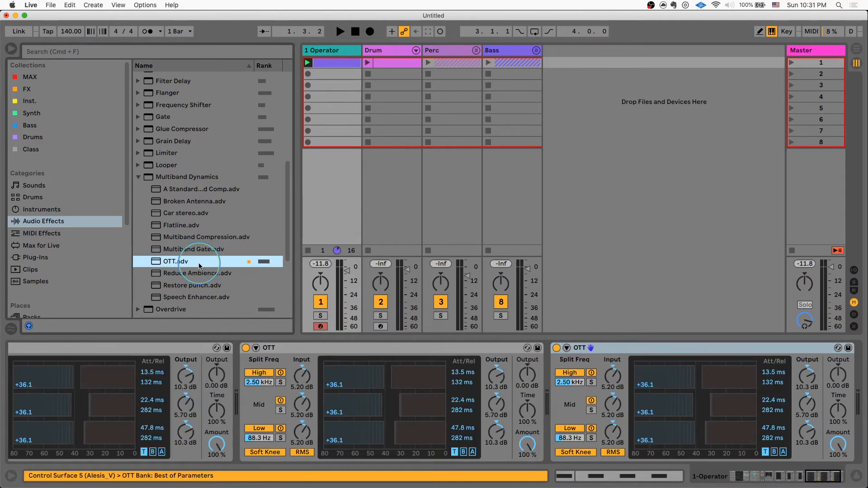
key("space")
double_click(180, 347)
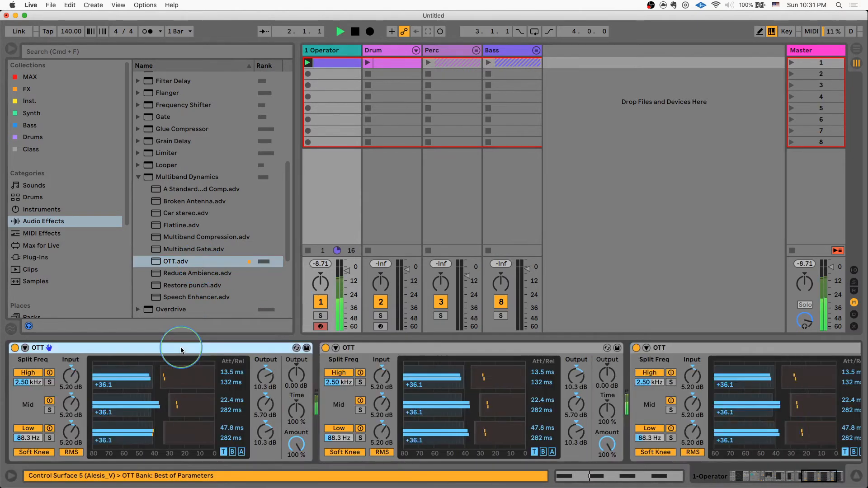
double_click(228, 350)
double_click(228, 350)
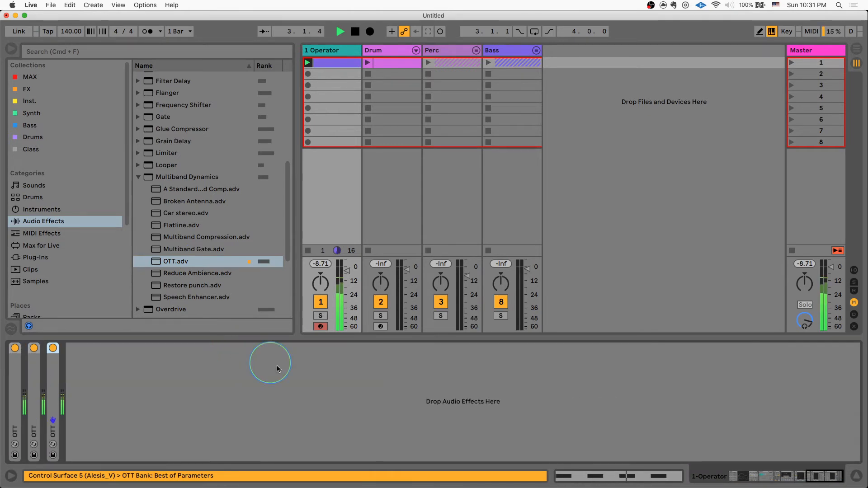
- Stop playback and examine each device's settings along the chain, from Operator to the collapsed OTT compressors
scroll(299, 378, "left", 15)
scroll(298, 378, "left", 10)
scroll(447, 395, "right", 2)
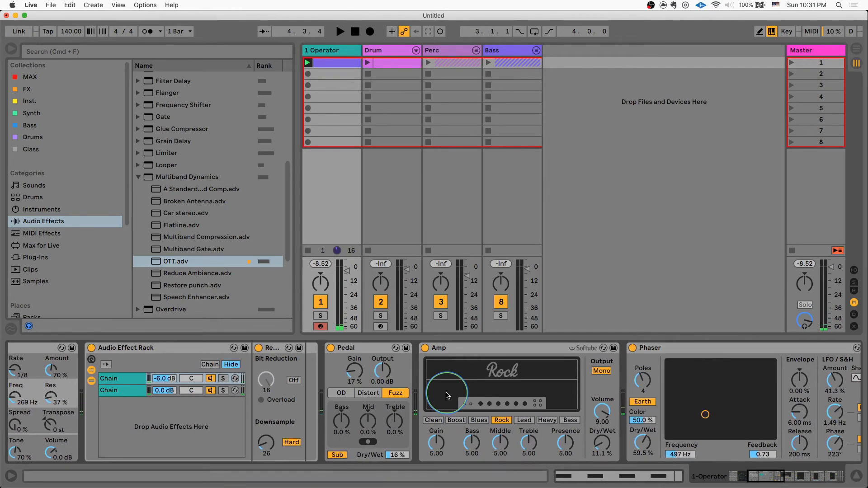
scroll(446, 395, "left", 10)
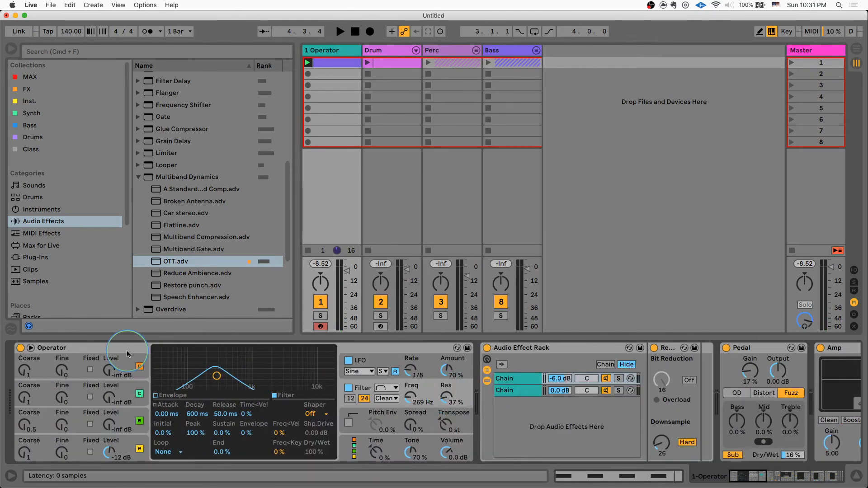
scroll(496, 366, "right", 5)
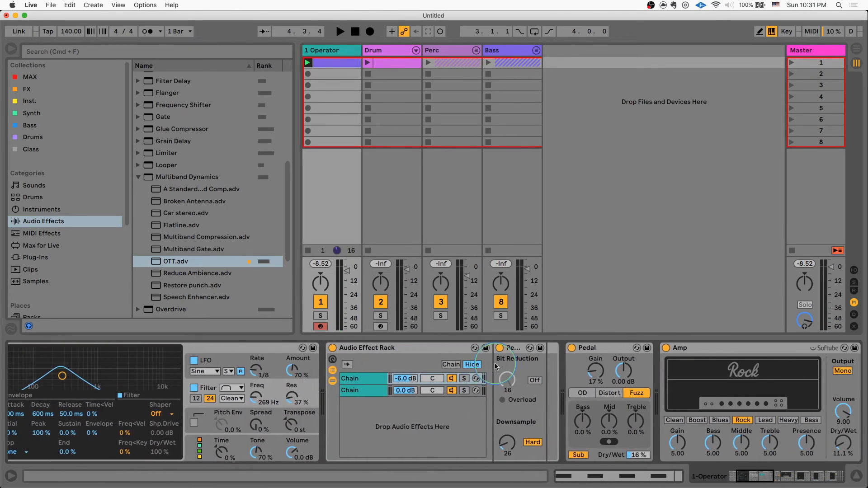
scroll(495, 364, "right", 3)
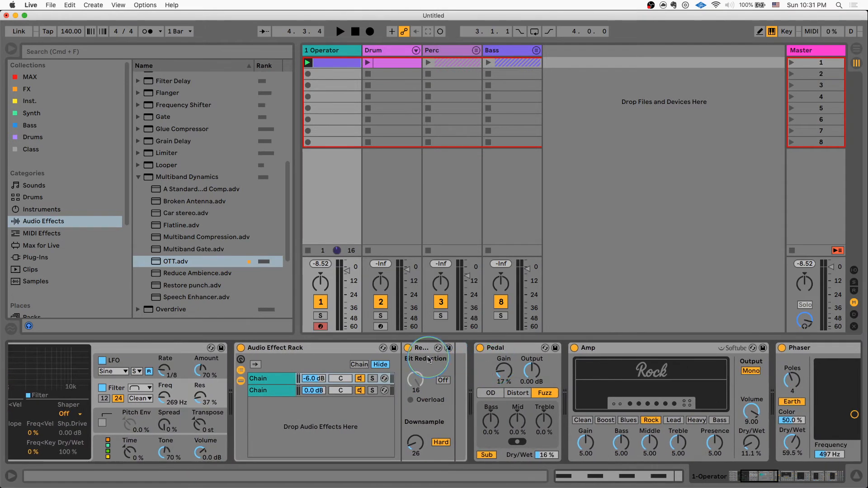
scroll(431, 363, "right", 8)
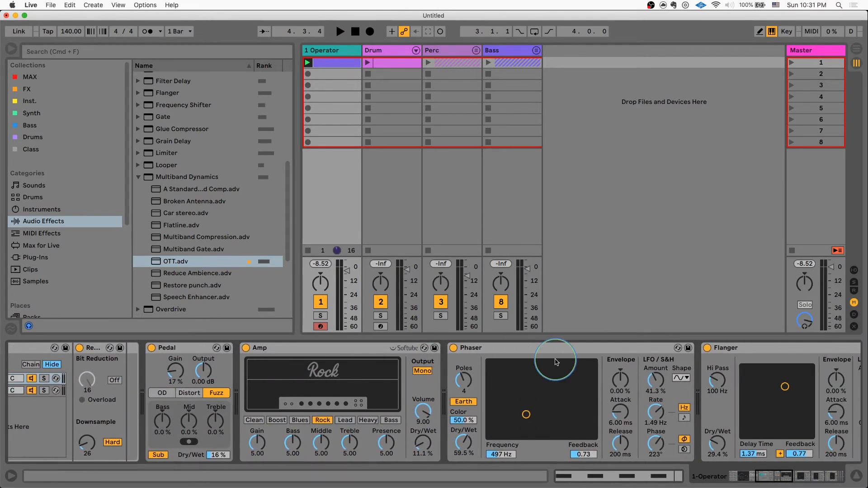
scroll(555, 362, "right", 8)
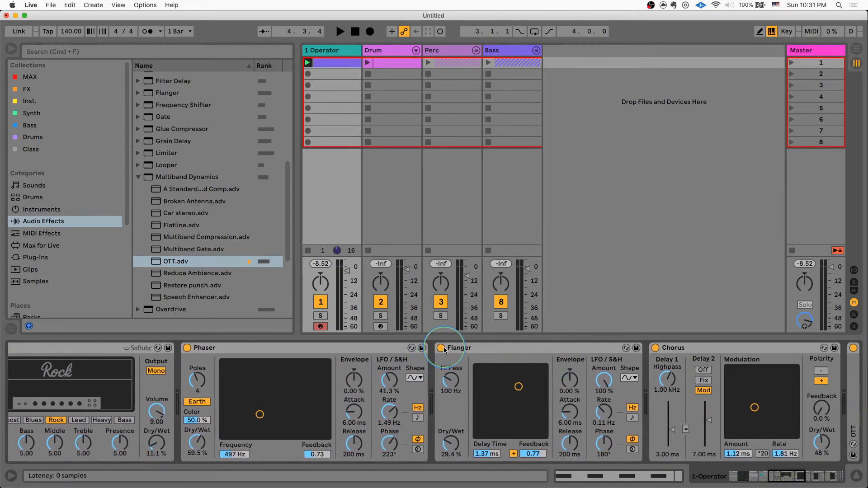
- Bypass Flanger and Phaser to hear the clip without them
left_click(443, 348)
key("space")
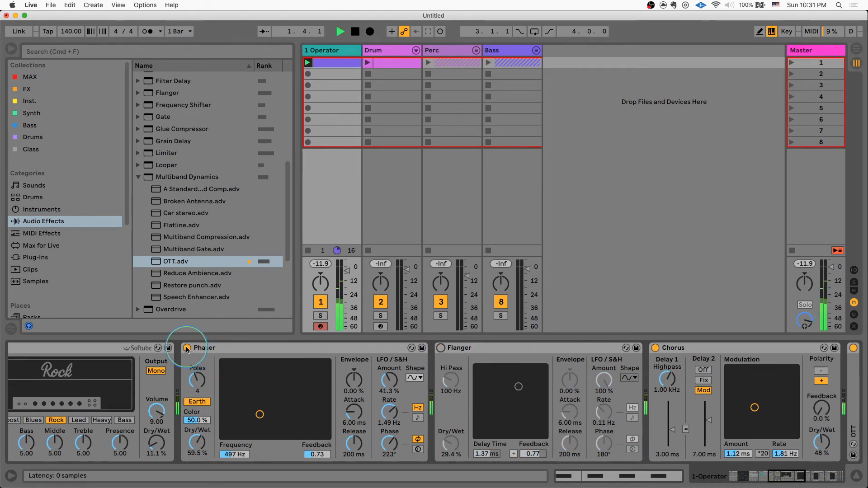
left_click(187, 349)
- Bypass Amp, switch Phaser and Flanger back on, and set Phaser to 1.52 kHz frequency and 0.82 feedback
scroll(194, 362, "left", 5)
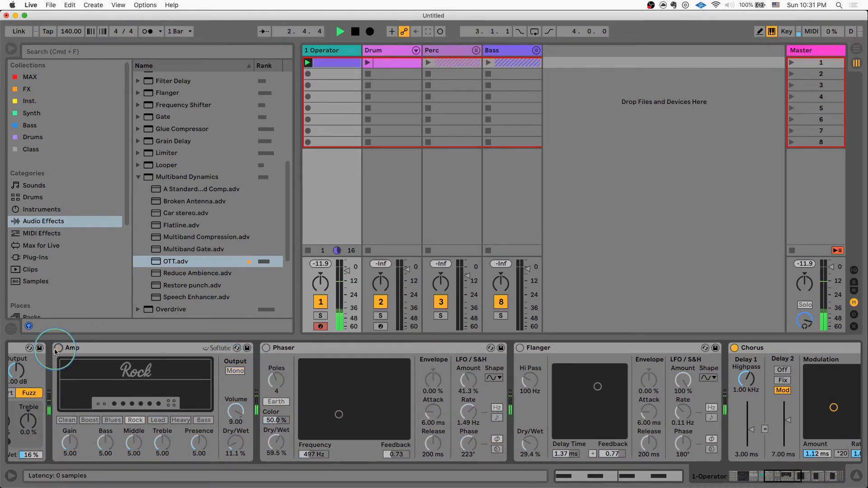
left_click(266, 348)
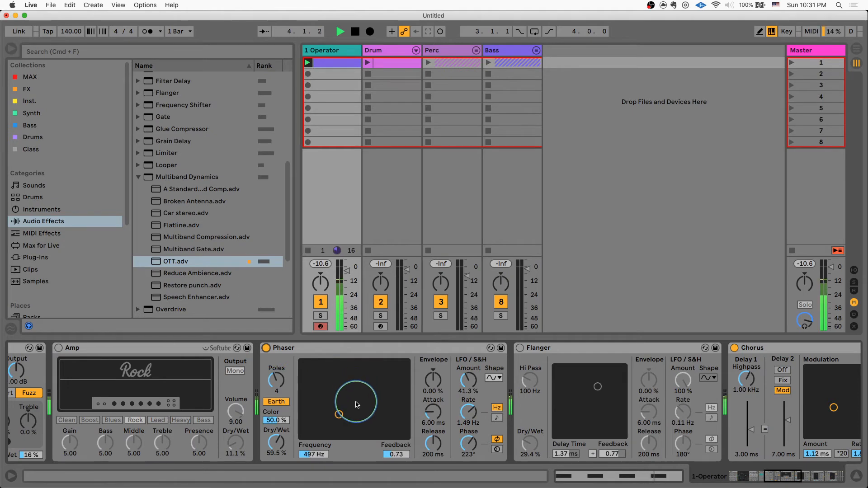
left_click(520, 347)
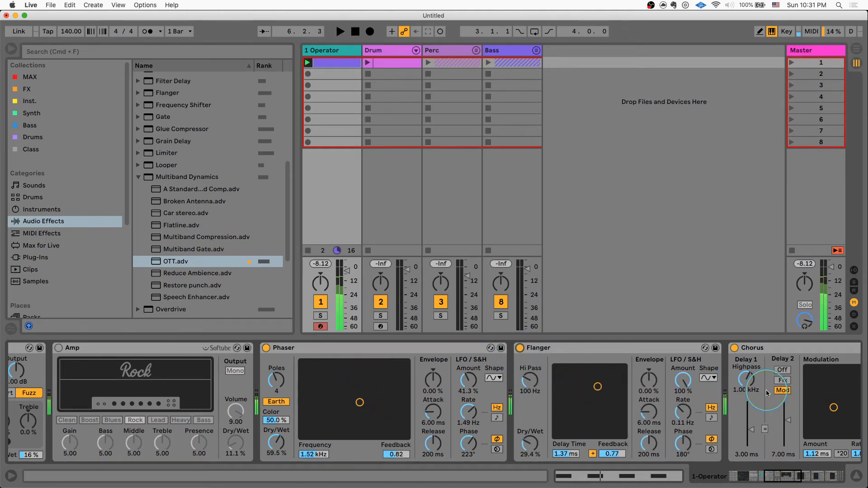
- Bypass Flanger and play the clip to hear the chain without it
left_click(520, 347)
scroll(354, 370, "left", 3)
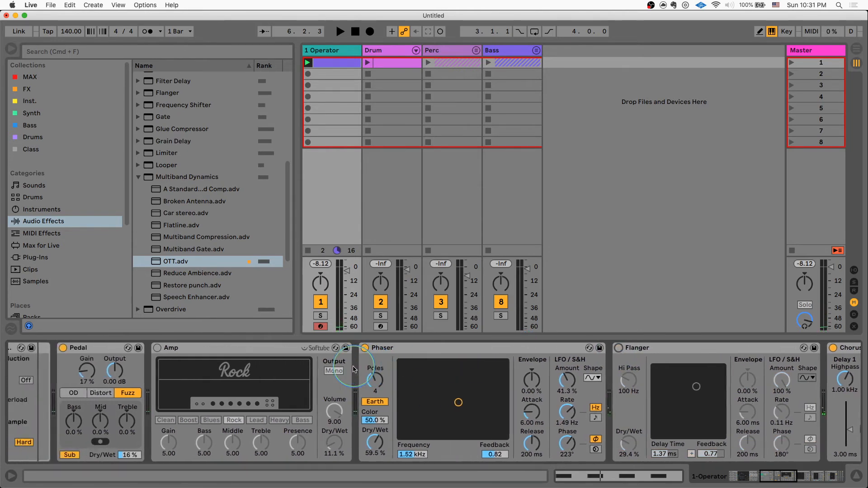
scroll(354, 370, "left", 1)
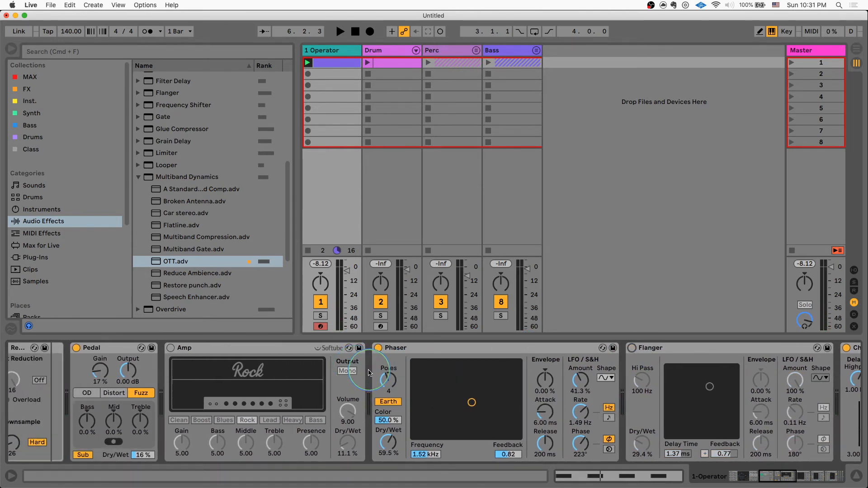
scroll(401, 388, "left", 2)
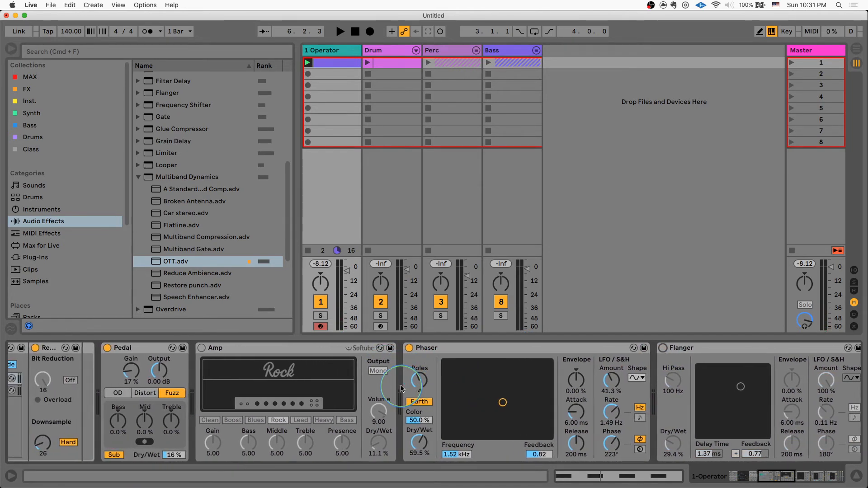
scroll(401, 388, "left", 15)
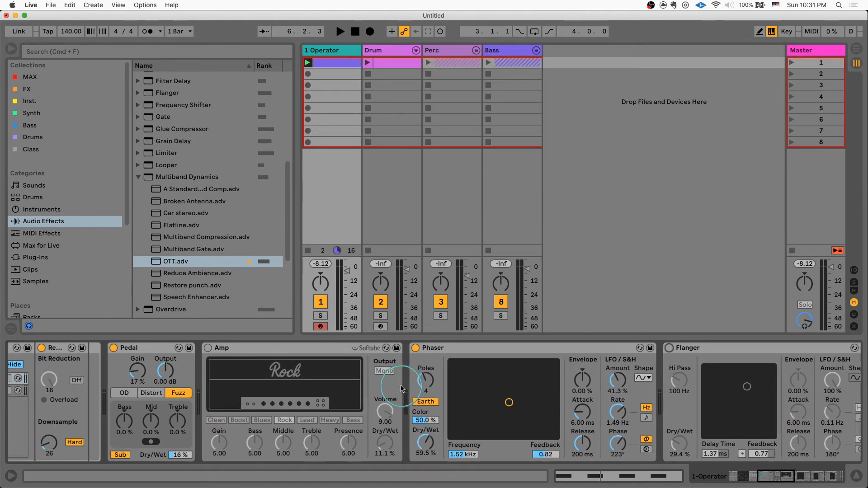
scroll(459, 384, "right", 14)
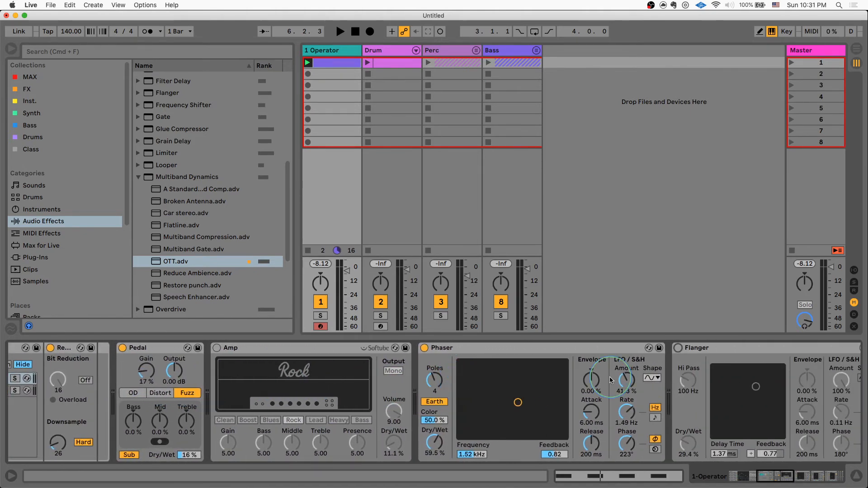
key("space")
- Set Operator's LFO rate to 1/12 and amount to 51%, and the filter frequency to 429 Hz while the clip plays
scroll(408, 381, "left", 20)
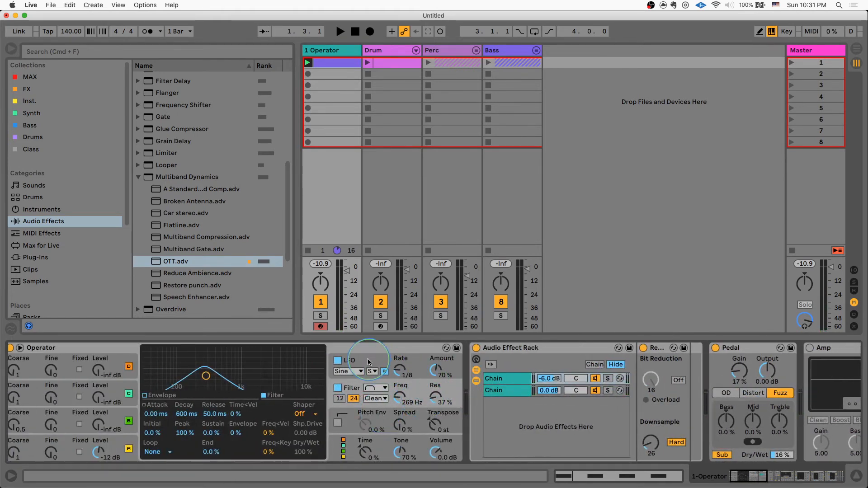
left_click(368, 362)
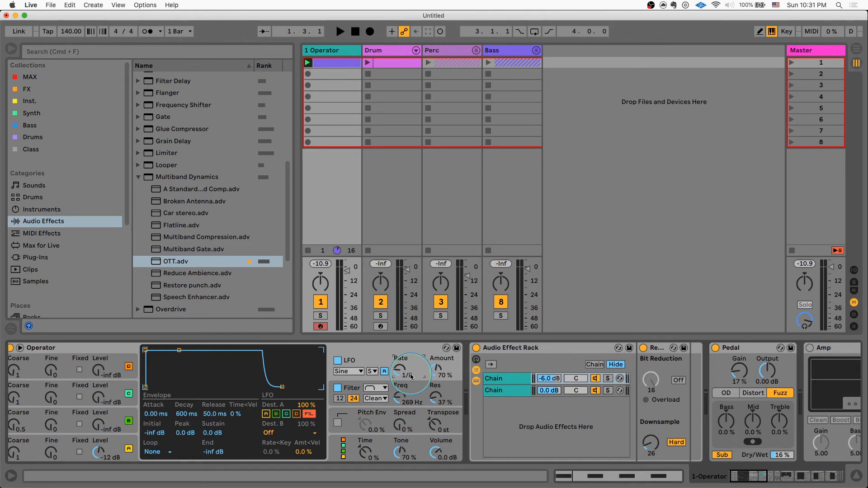
key("space")
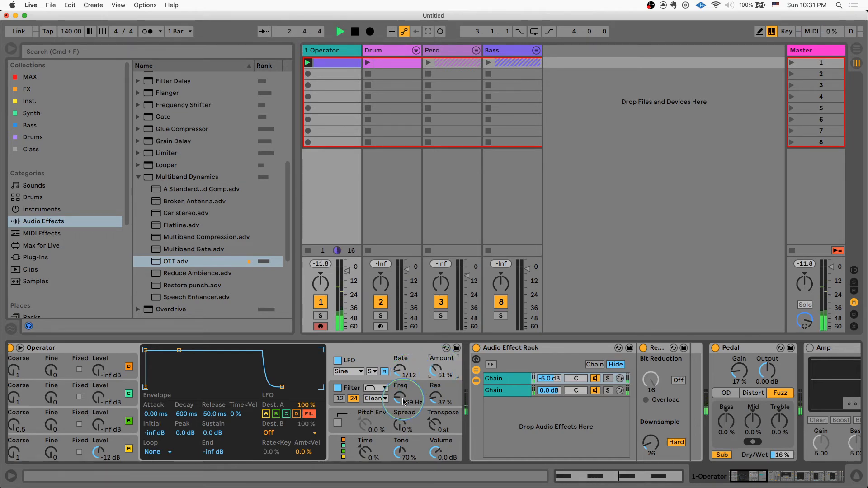
left_click_drag(400, 395, 404, 401)
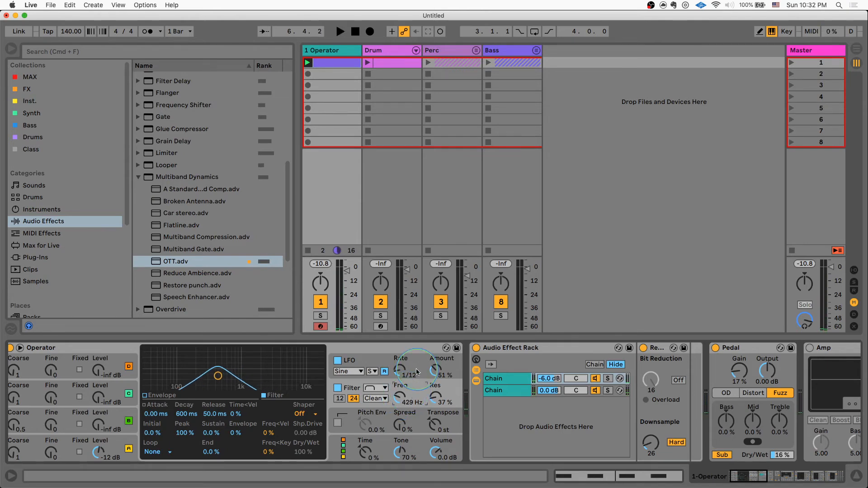
- Switch off Operator's LFO and show the filter frequency automation in the clip
left_click(358, 365)
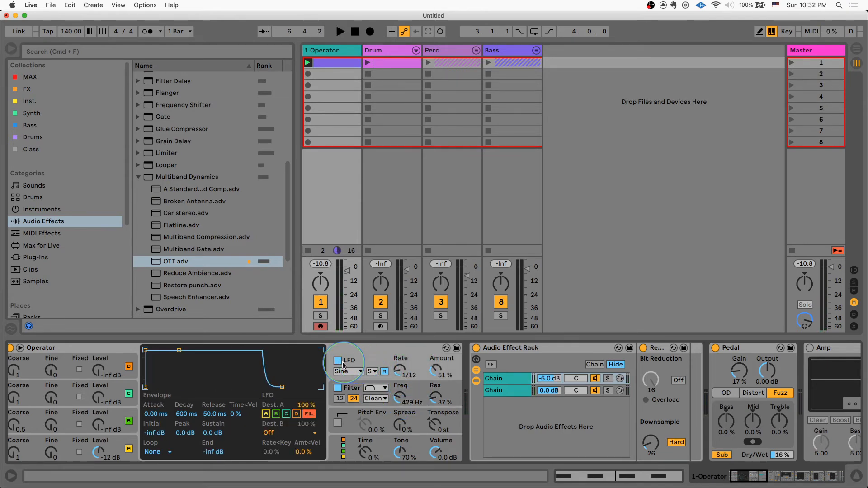
left_click(337, 361)
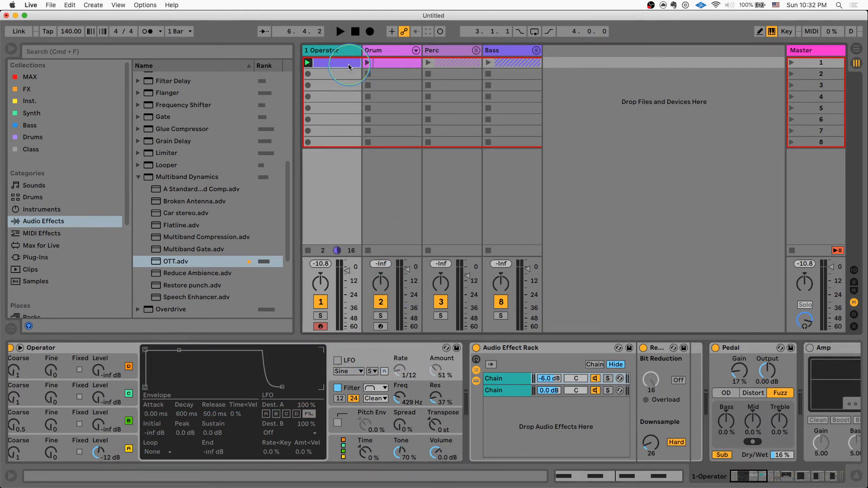
left_click(400, 395)
right_click(400, 397)
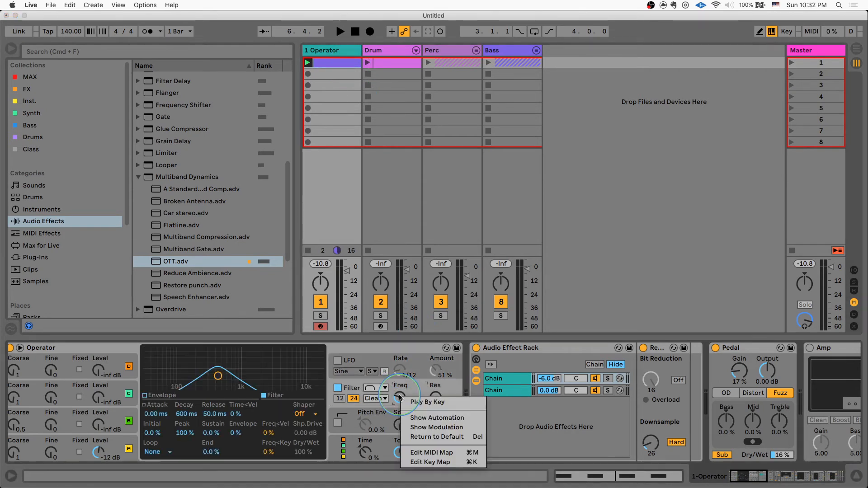
left_click(436, 418)
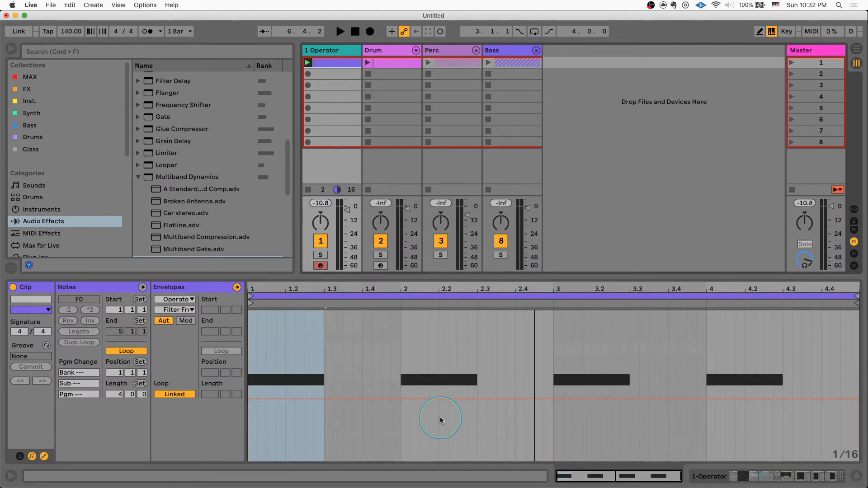
- Draw a zigzag of filter frequency breakpoints over the first note, with its last peak at about 1.17 kHz
left_click(265, 396)
left_click(251, 402)
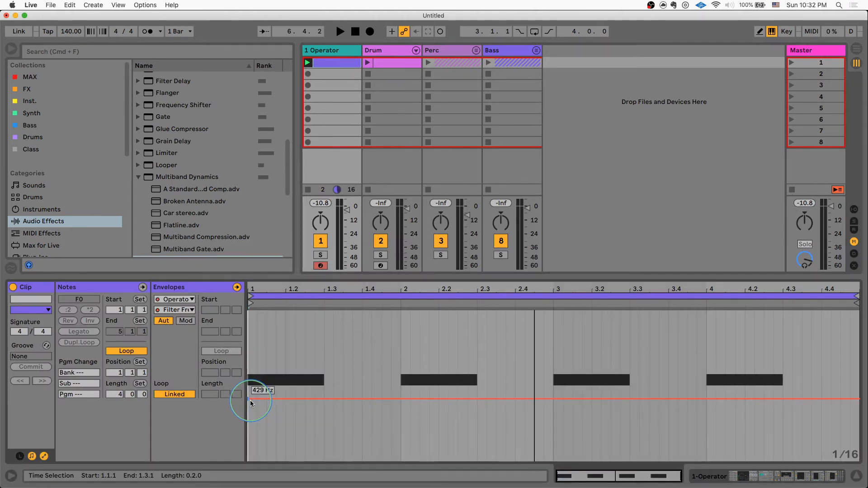
double_click(269, 374)
left_click(288, 425)
double_click(288, 425)
double_click(295, 378)
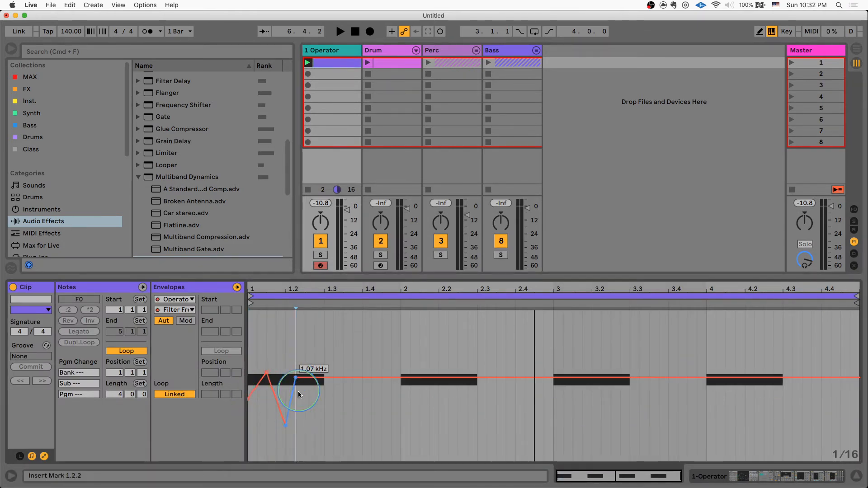
double_click(305, 407)
double_click(315, 376)
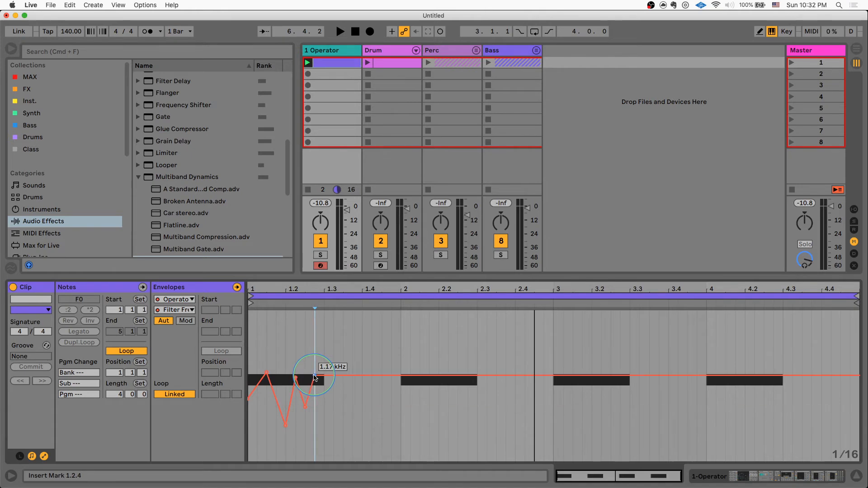
- Add a low point before bar 2, a high peak mid-note and a drop to about 206 Hz at the second note's end
double_click(396, 406)
double_click(437, 345)
double_click(476, 416)
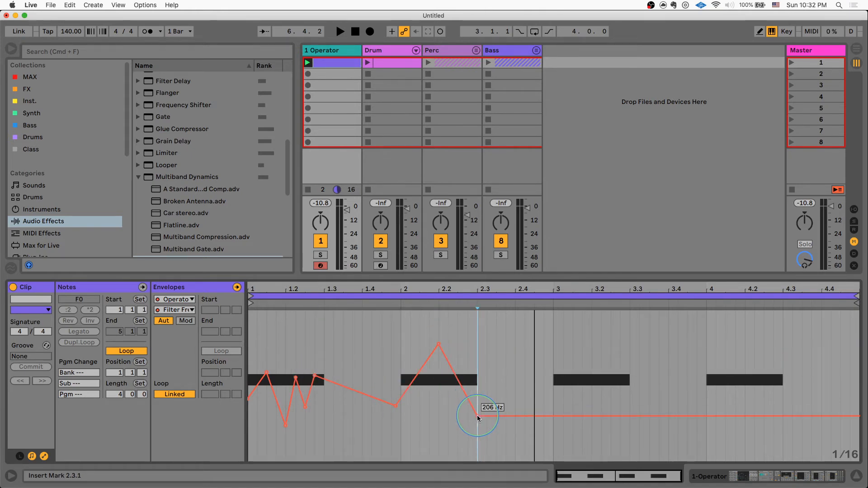
- Draw a steep filter frequency zigzag over the third note and curve the falling segment over the second note
double_click(573, 347)
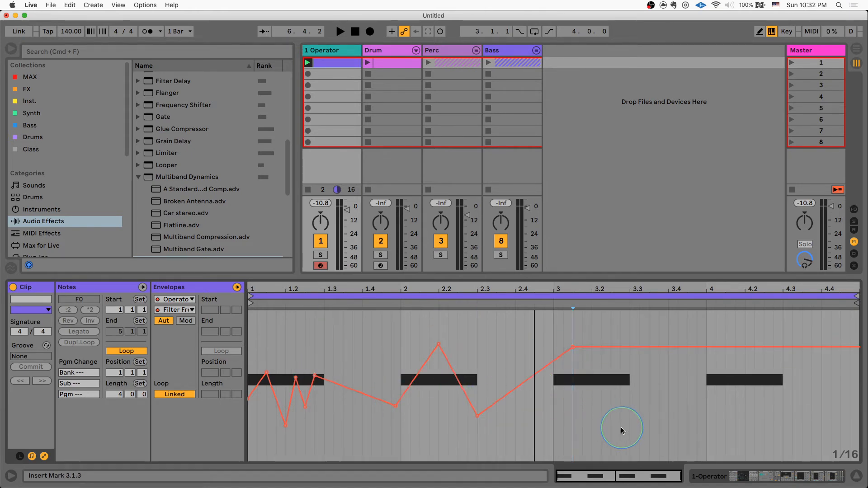
double_click(575, 427)
double_click(624, 355)
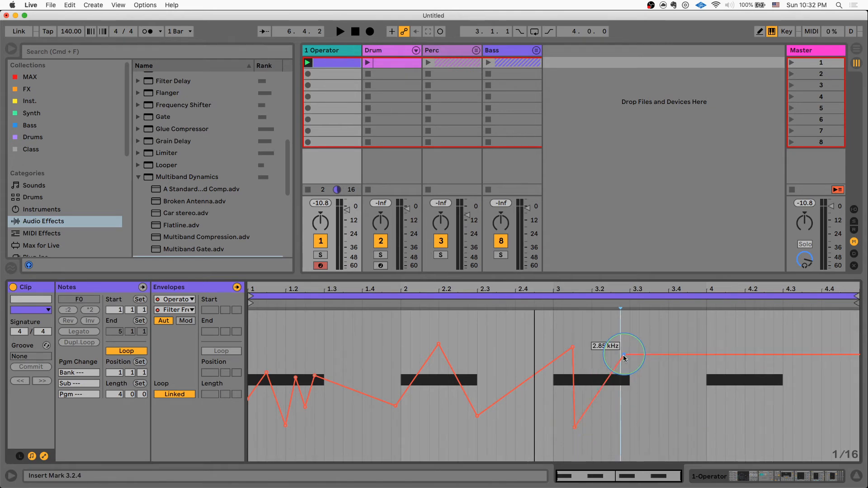
double_click(620, 422)
double_click(597, 368)
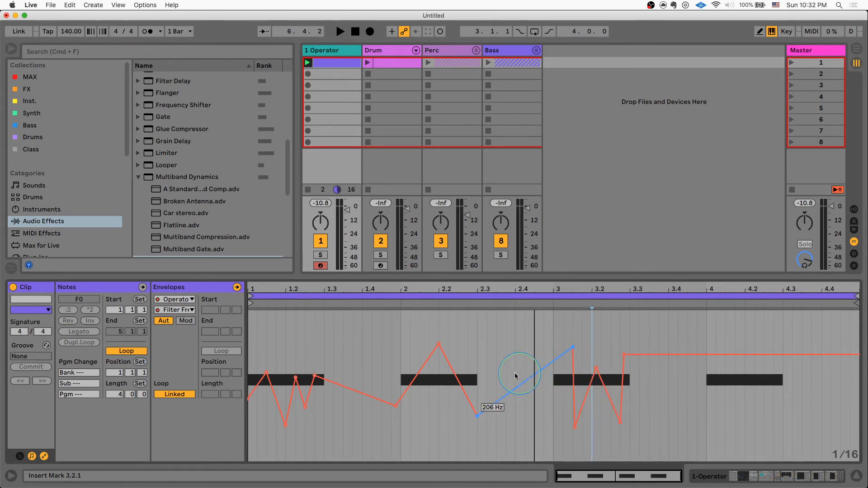
mouse_move(459, 374)
left_mouse_down()
mouse_move(450, 368)
mouse_move(468, 380)
left_mouse_up()
- Insert a sine shape from 4.1.1 to 4.2.2, reduce its height, and drop the envelope at the fourth note's end
left_click_drag(714, 350, 751, 340)
right_click(735, 385)
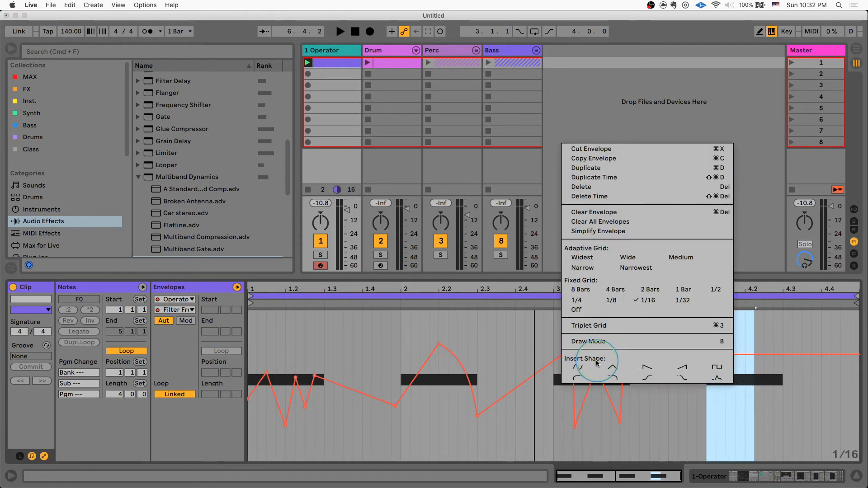
left_click(578, 367)
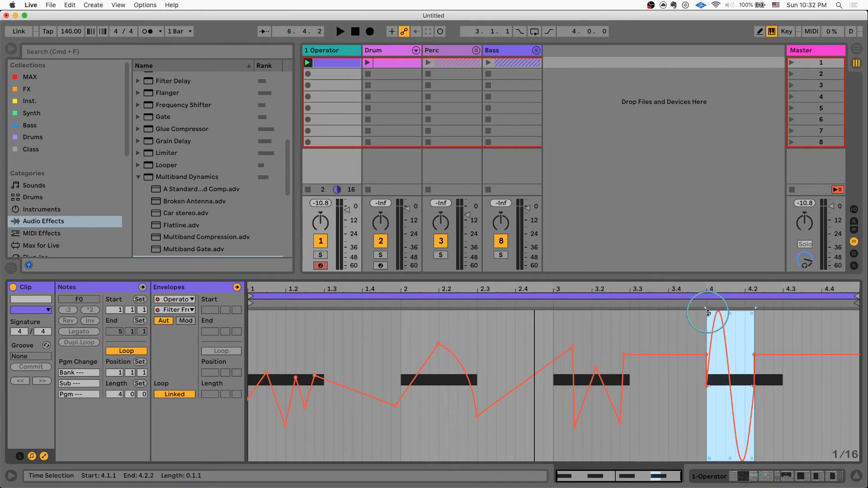
left_click_drag(709, 314, 710, 355)
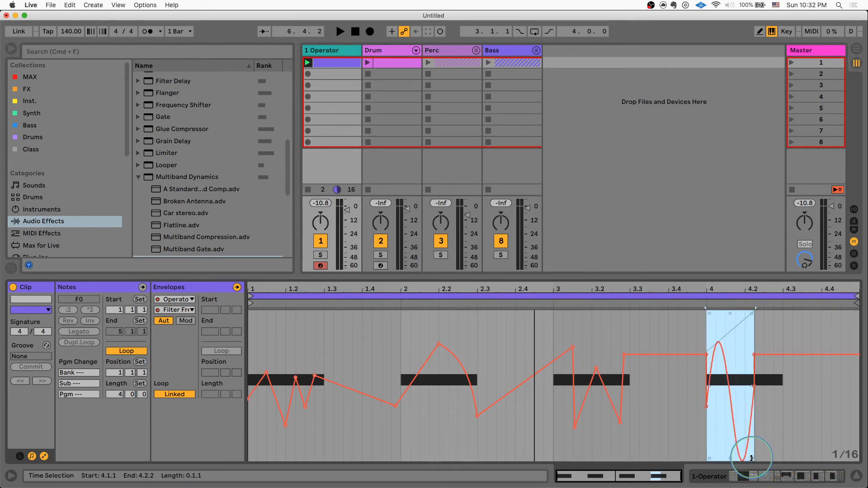
left_click_drag(752, 458, 752, 406)
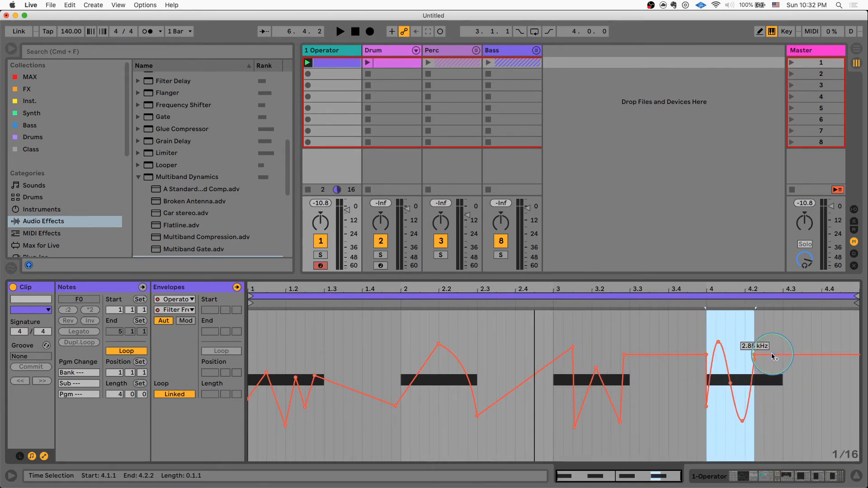
left_click_drag(783, 355, 783, 419)
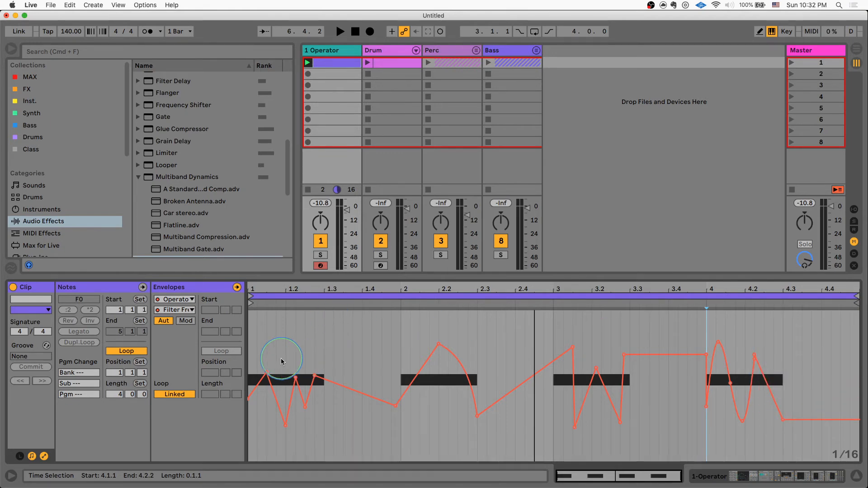
- During playback, lower the second note's peak, move the third note's first point to bar 3 at 517 Hz, and reshape the remaining high points through bar 4
key("space")
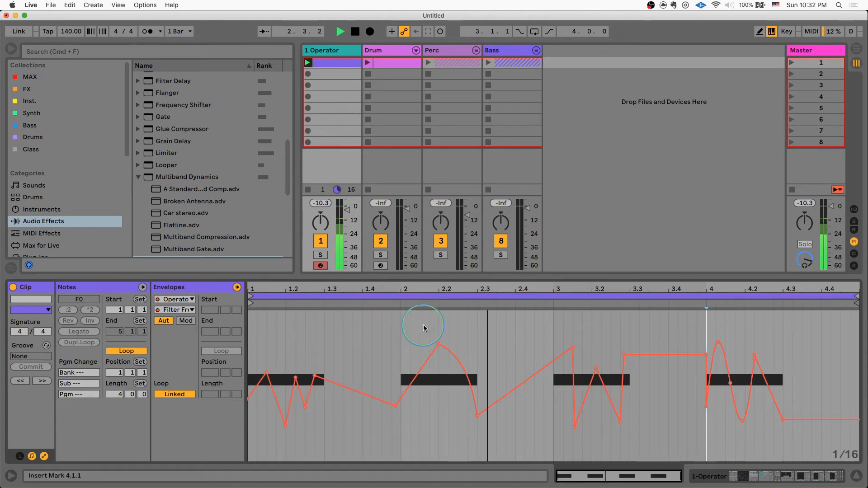
mouse_move(438, 348)
left_click_drag(439, 347, 438, 361)
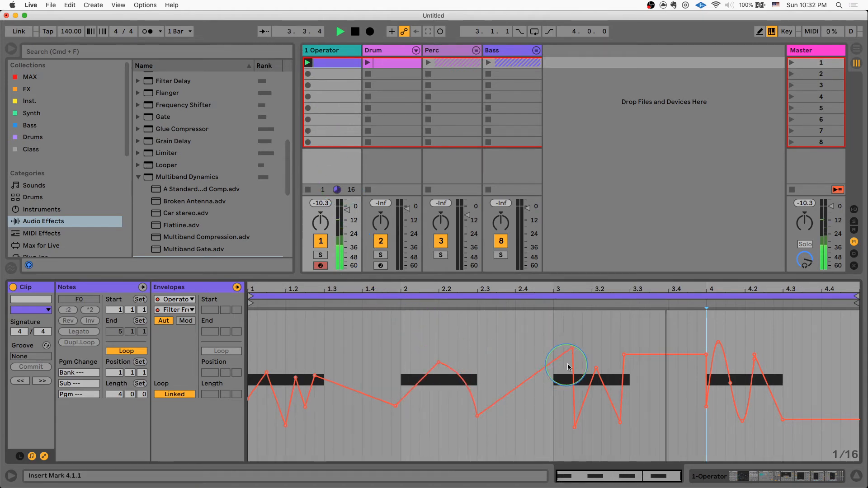
left_click(572, 348)
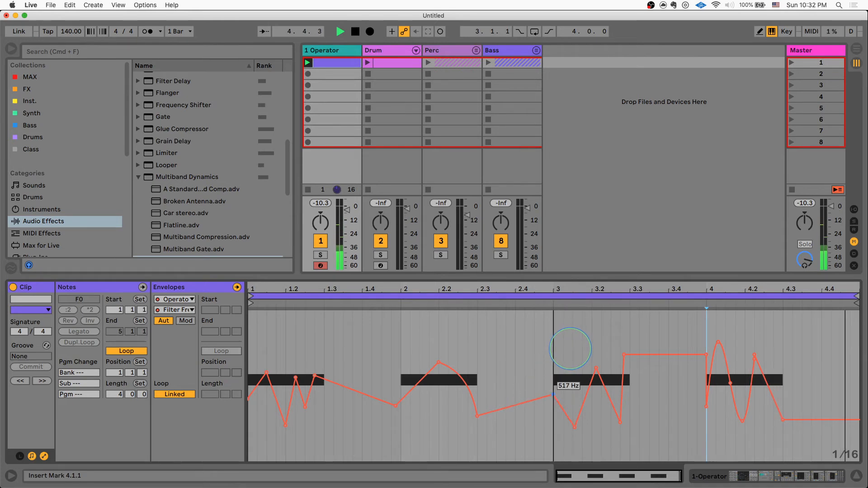
mouse_move(626, 358)
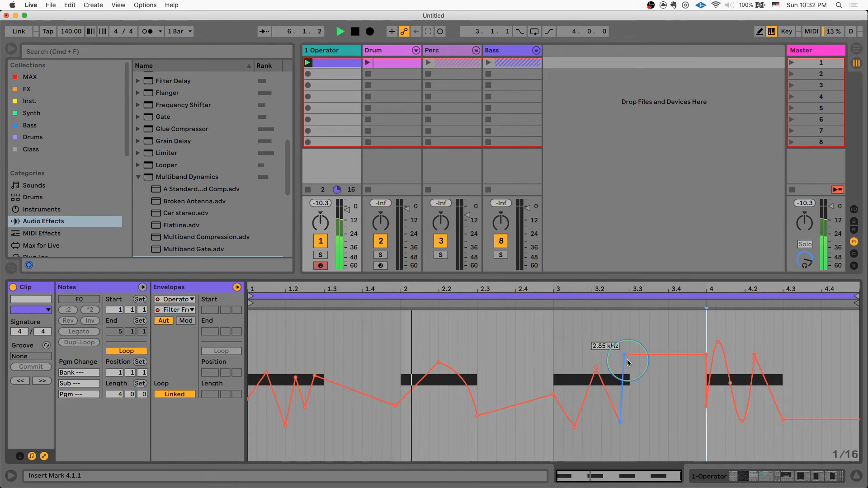
left_click_drag(628, 358, 642, 392)
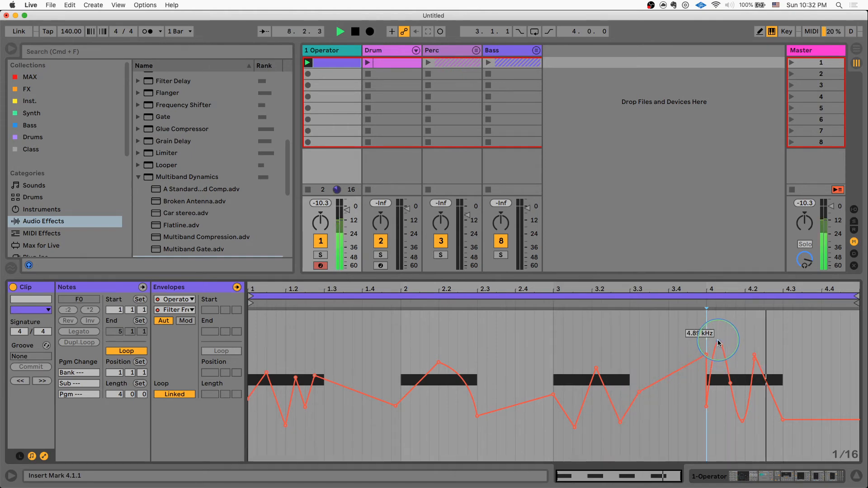
left_click_drag(718, 342, 768, 388)
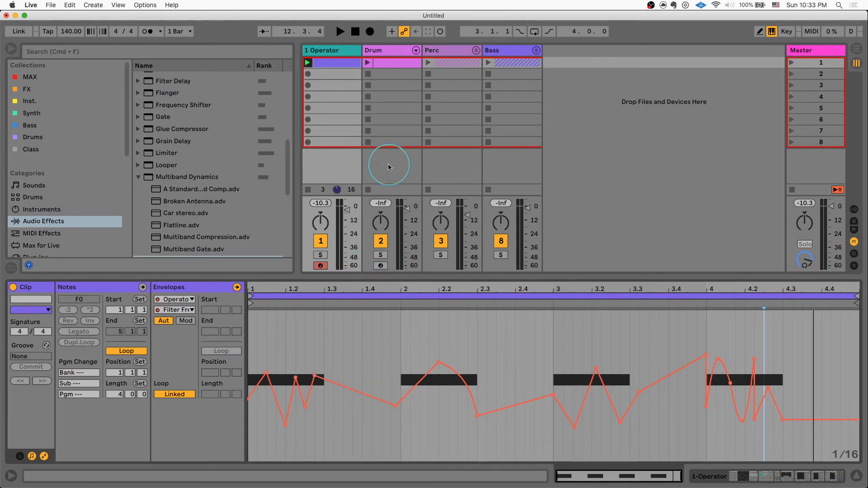
- Play the Drum and Perc clips alongside the Operator clip and bring up the Operator track's device chain
left_click(369, 64)
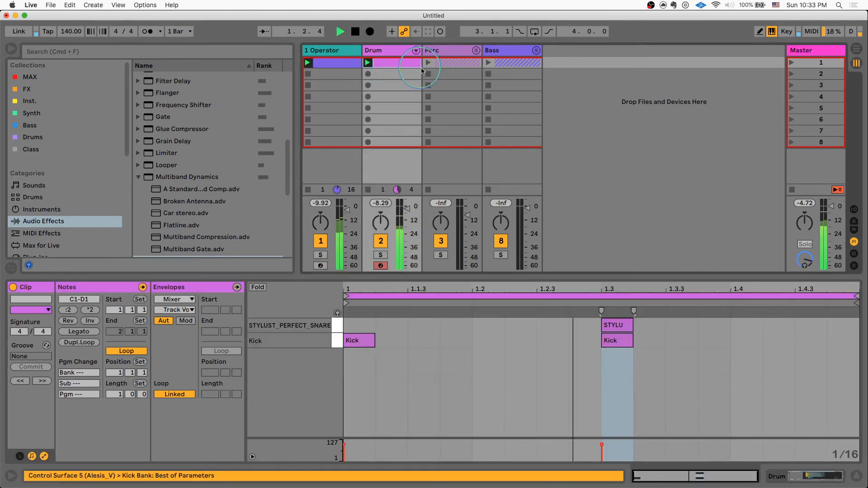
left_click(428, 64)
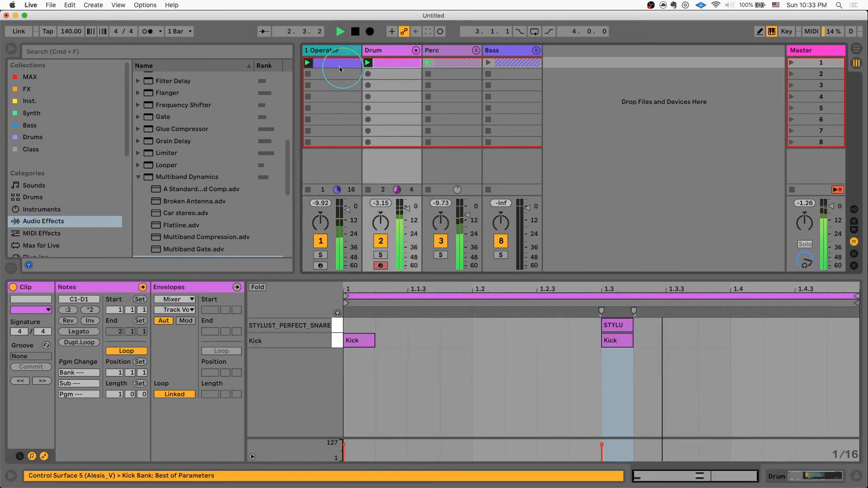
left_click(333, 55)
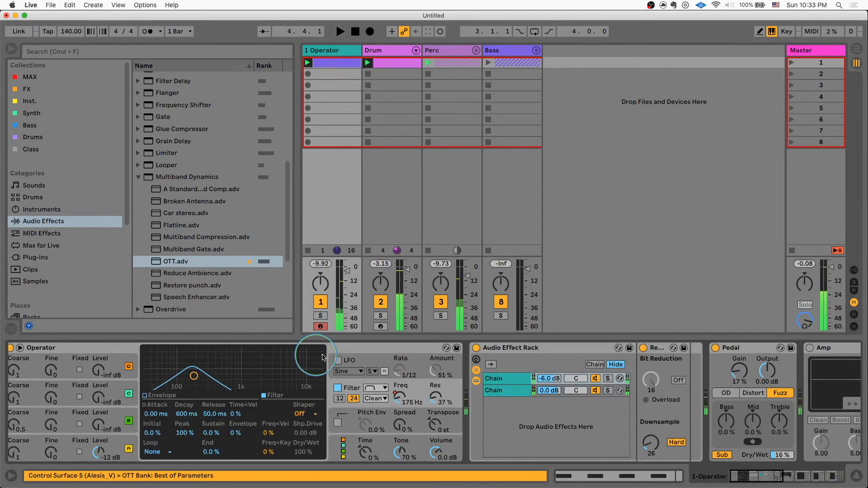
scroll(647, 415, "right", 5)
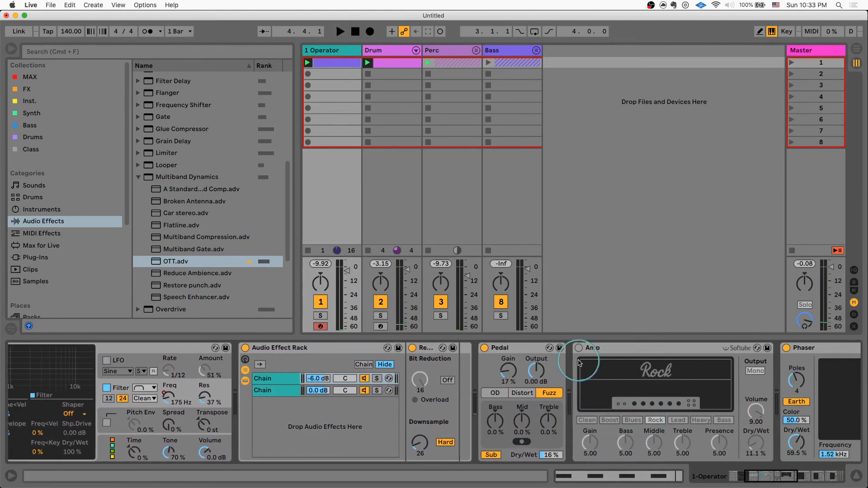
- Enable the Amp, start playback and set the Phaser to 609 Hz with 0.80 feedback
left_click(578, 349)
scroll(647, 403, "right", 6)
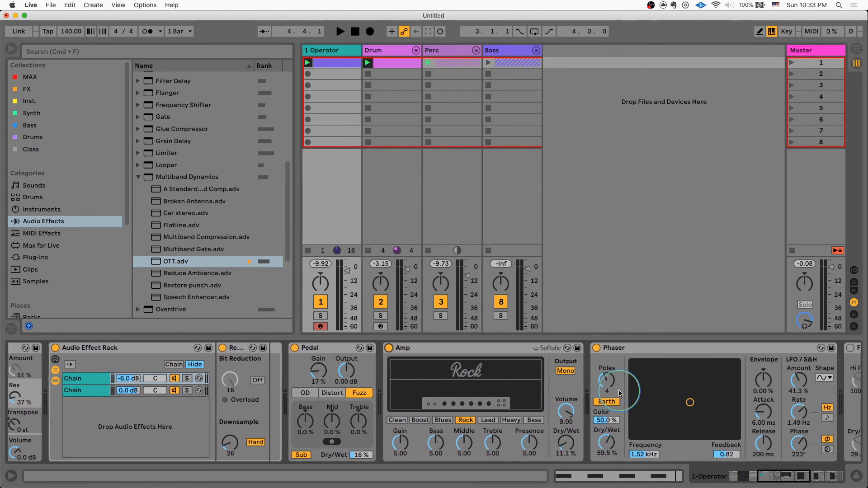
key("space")
mouse_move(616, 406)
left_mouse_down()
mouse_move(598, 406)
mouse_move(607, 406)
left_mouse_up()
scroll(607, 405, "right", 3)
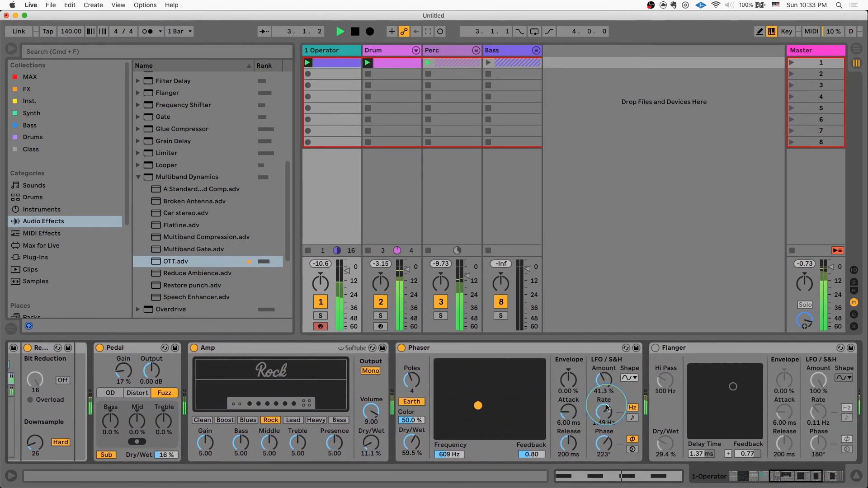
- Enable the Flanger and move the Phaser's control point to 2.13 kHz with 0.83 feedback
left_click(649, 349)
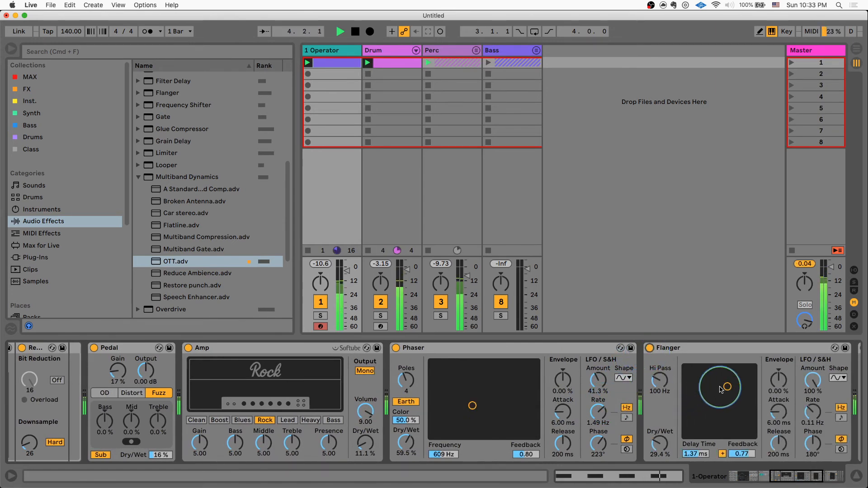
scroll(714, 406, "left", 2)
scroll(714, 405, "left", 2)
left_click_drag(667, 403, 665, 401)
- Set Operator's filter resonance to 43% and enable its LFO with retrigger on and a 1/8 rate
scroll(571, 401, "left", 10)
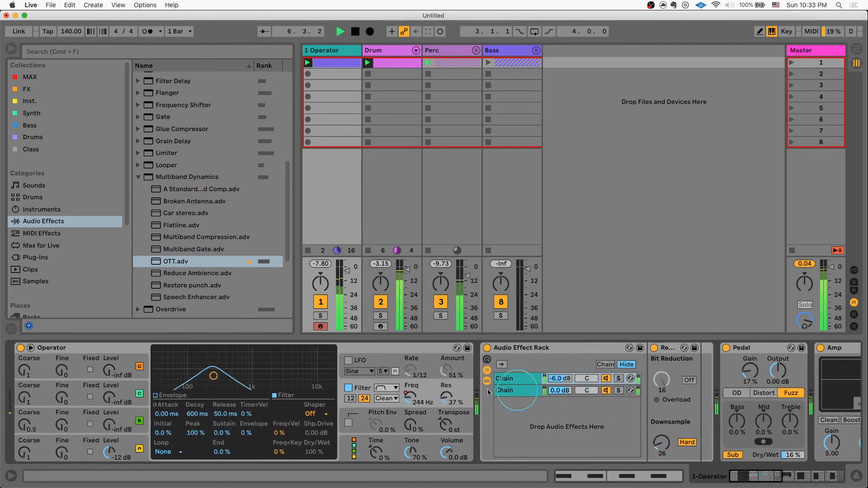
left_click_drag(447, 398, 446, 393)
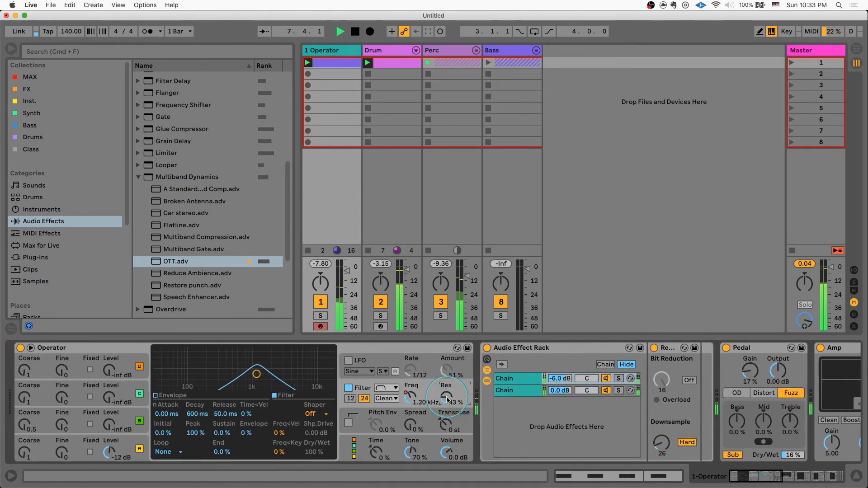
left_click(368, 362)
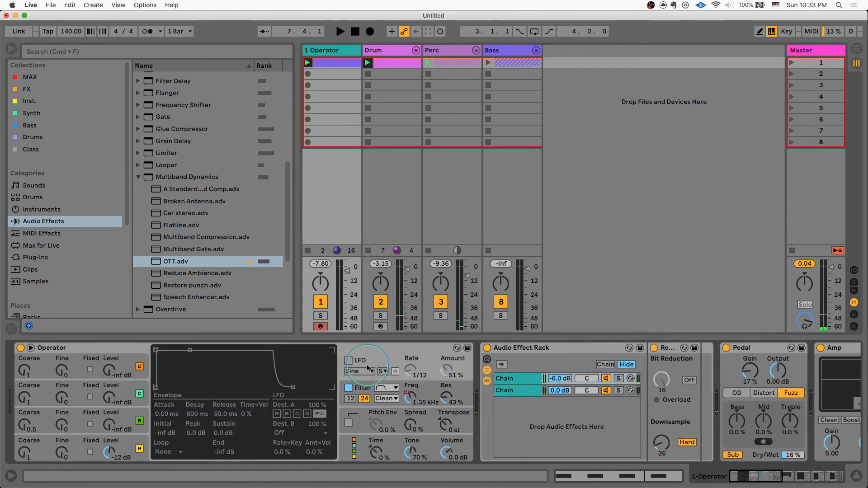
left_click(349, 360)
left_click(396, 370)
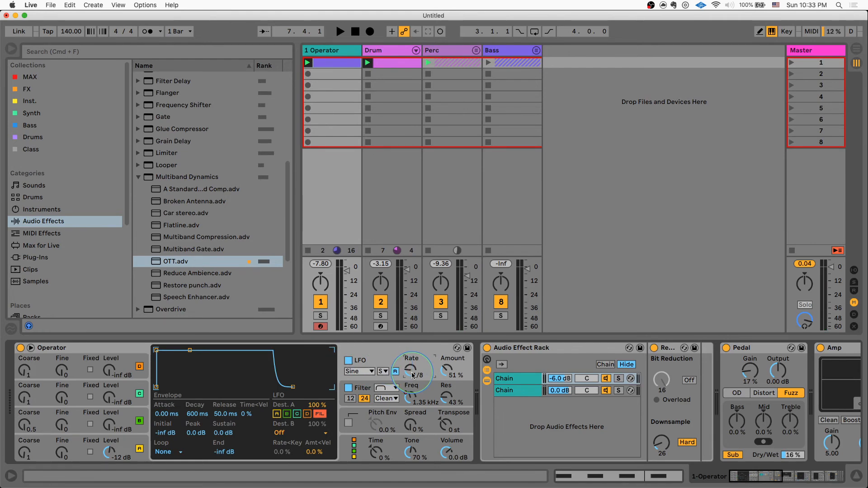
- During playback, set Operator's LFO amount to 44% and its filter resonance to 40%
left_click(408, 398)
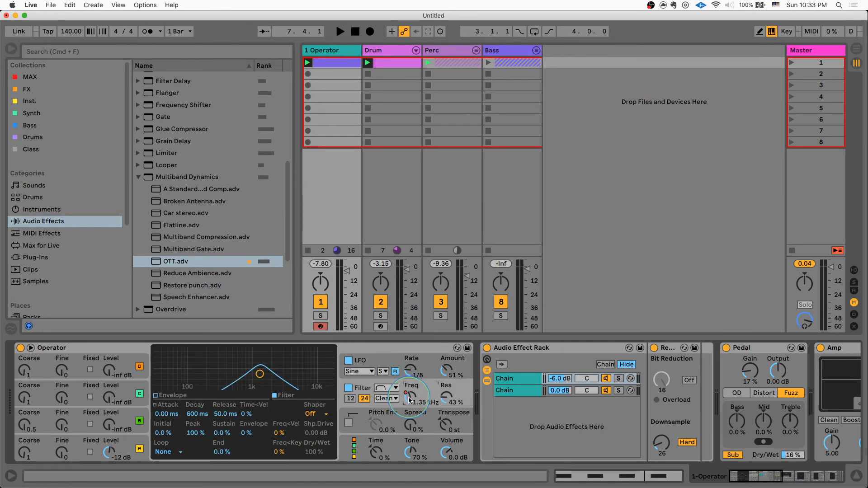
left_click(412, 374)
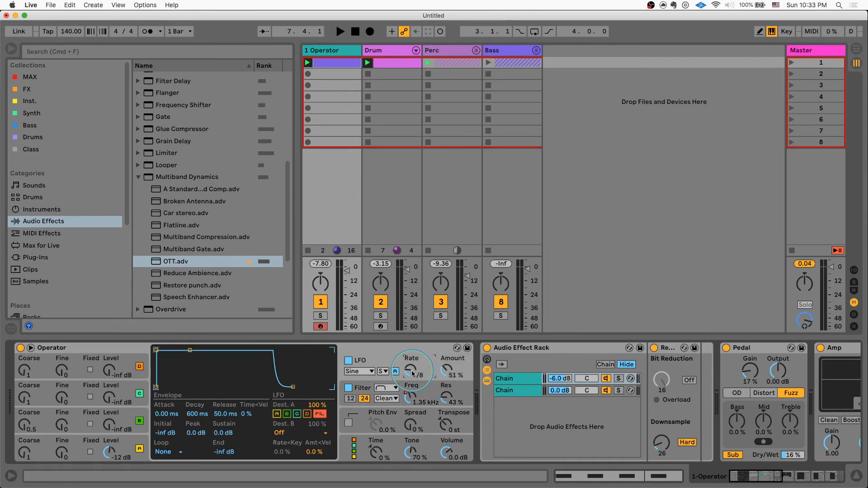
key("space")
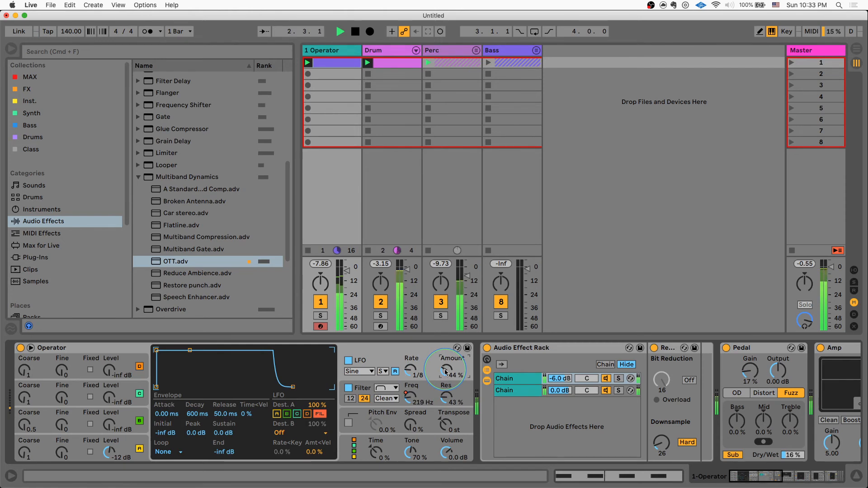
left_click(444, 400)
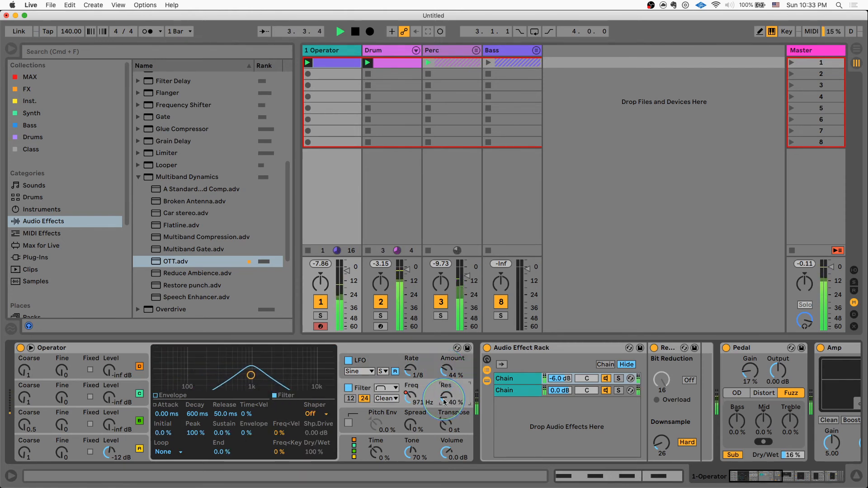
- Switch the Amp model to Lead and set the Phaser to 355 Hz with 0.77 feedback
scroll(578, 395, "right", 1)
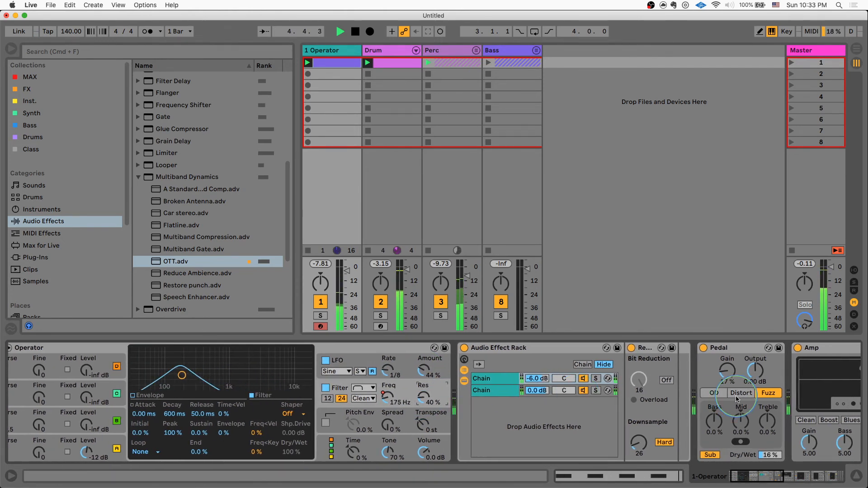
scroll(738, 410, "right", 6)
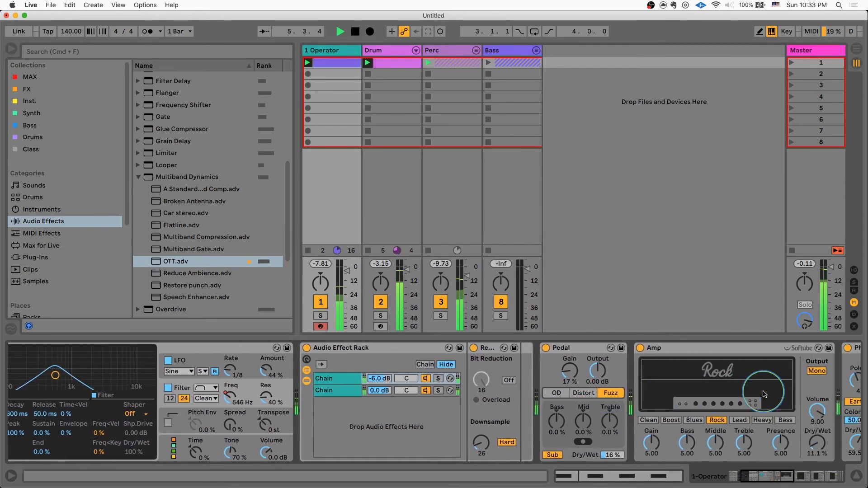
left_click(739, 423)
scroll(791, 435, "right", 5)
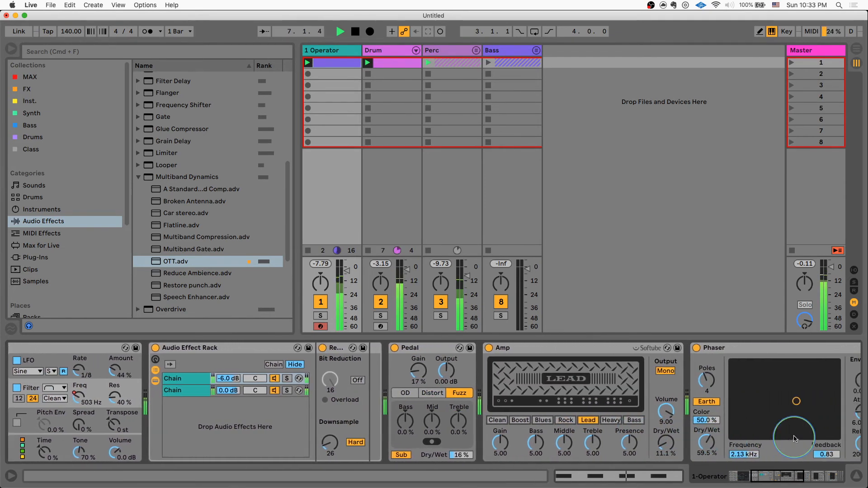
left_click_drag(795, 439, 763, 410)
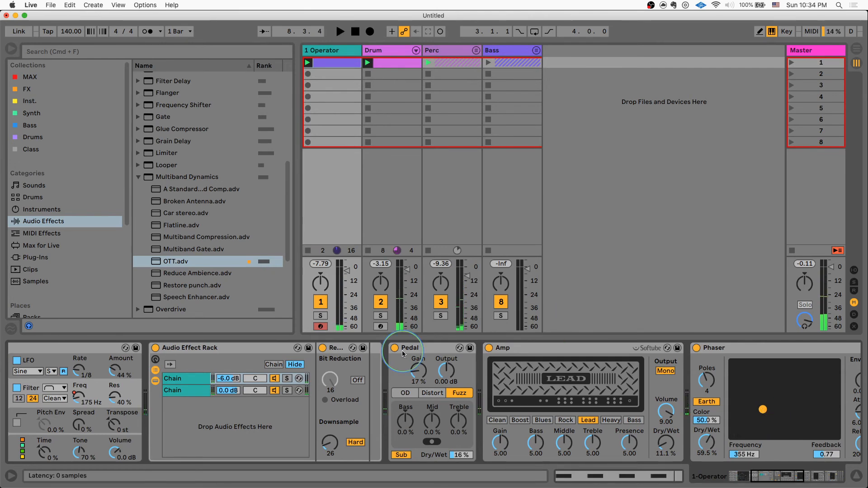
- Change oscillator A's waveform to Square D in Operator and play the clips to hear it
scroll(402, 352, "left", 10)
left_click(119, 351)
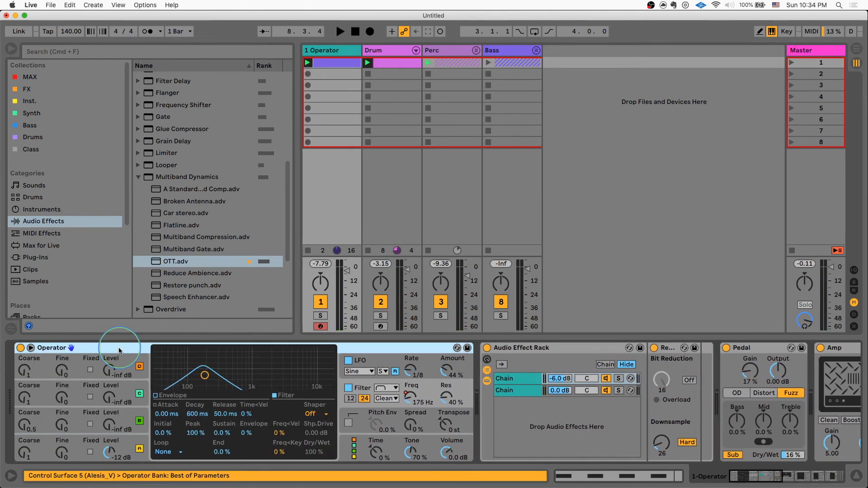
left_click(125, 444)
left_click(282, 414)
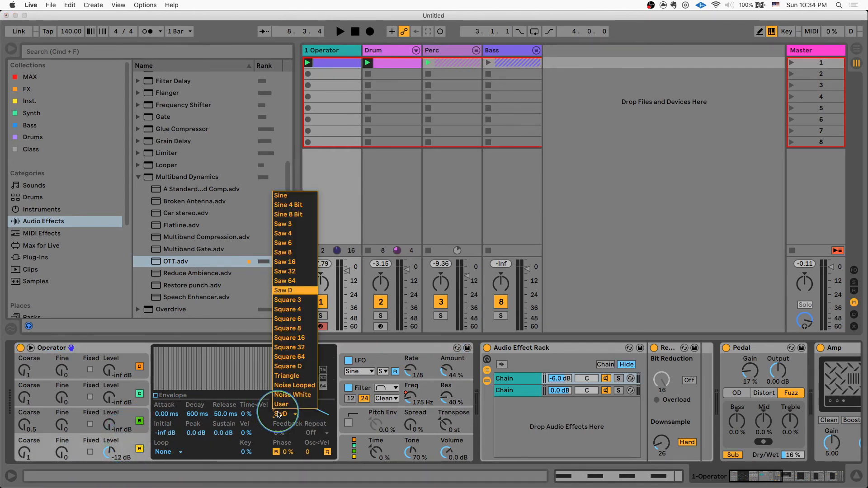
left_click(297, 367)
key("space")
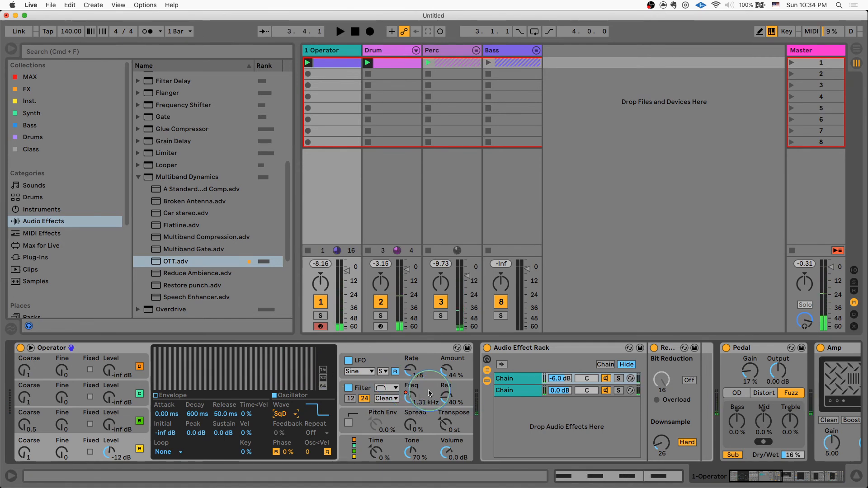
- Review the 1 Operator track's effect chain and Operator's filter frequency and LFO settings
scroll(435, 387, "right", 5)
scroll(435, 387, "right", 20)
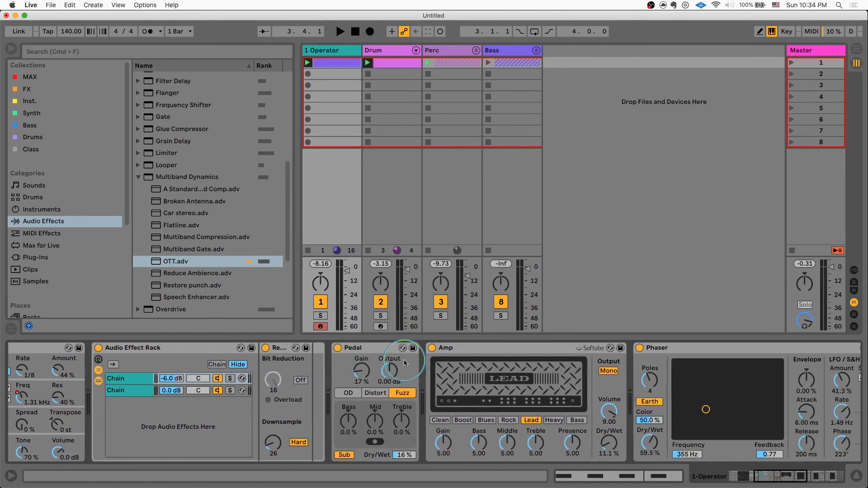
scroll(404, 363, "right", 10)
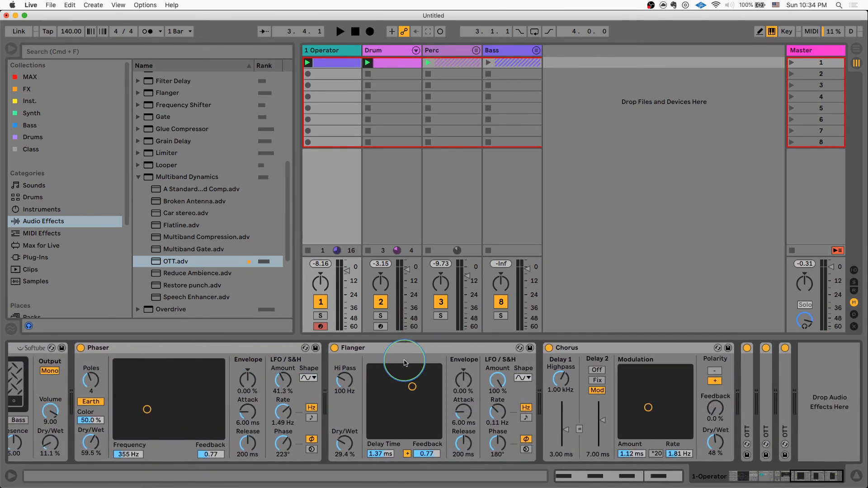
scroll(747, 412, "left", 15)
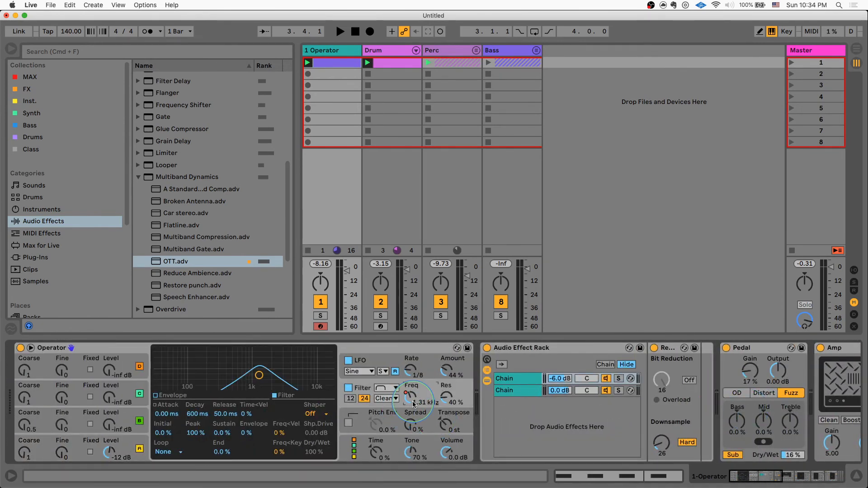
left_click_drag(412, 398, 411, 398)
left_click(412, 371)
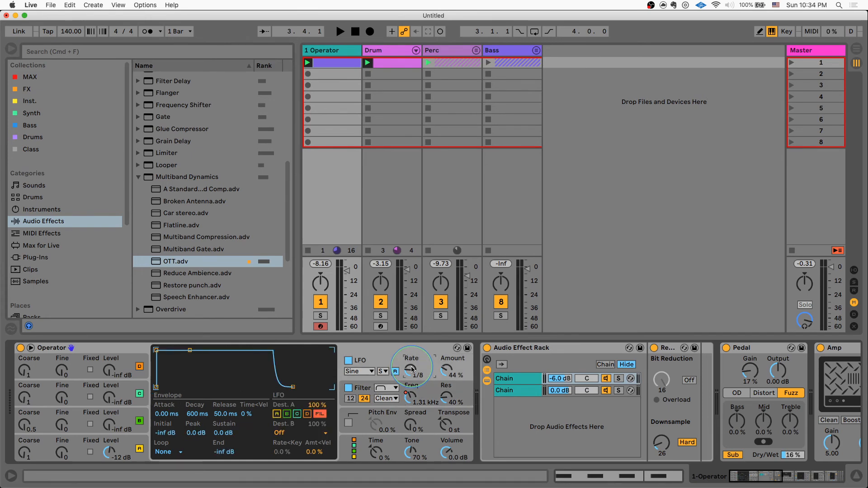
left_click(412, 398)
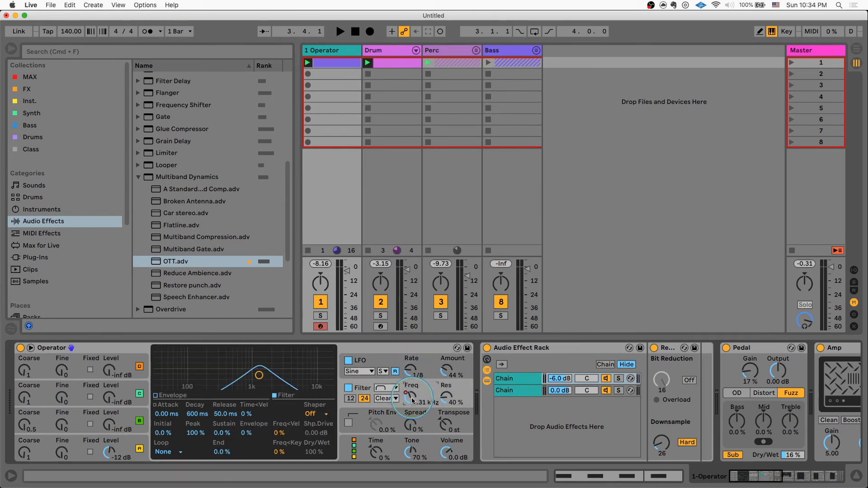
- Unfold the Bass group and play the 9 Operator clip in place of the 1 Operator clip
left_click(308, 251)
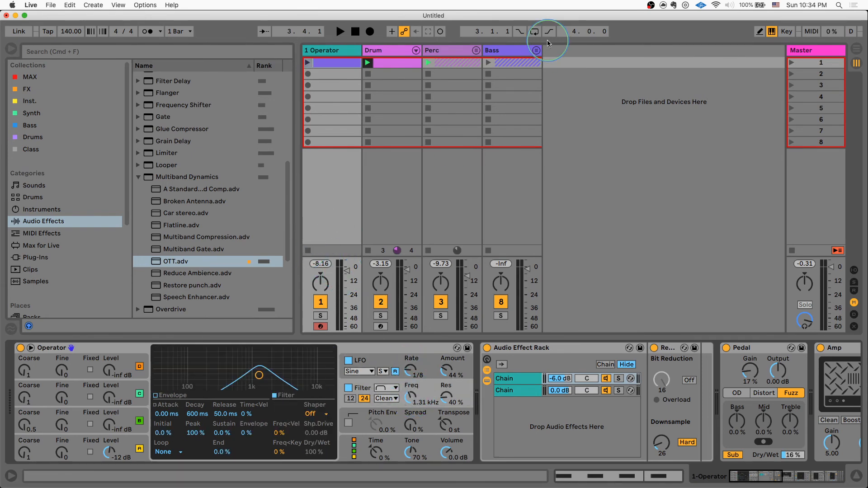
left_click(536, 51)
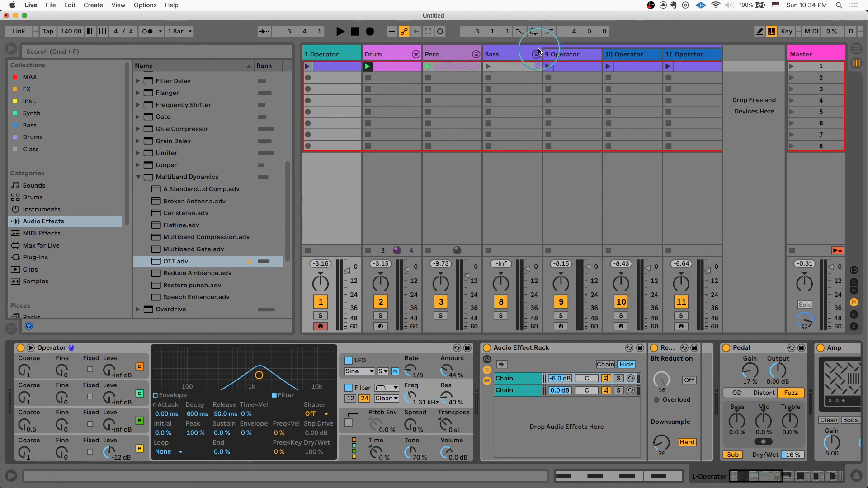
left_click(579, 69)
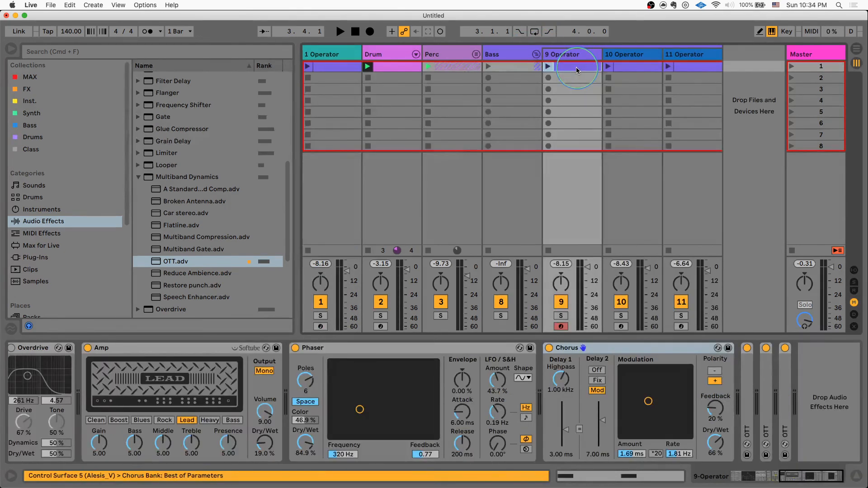
left_click(548, 66)
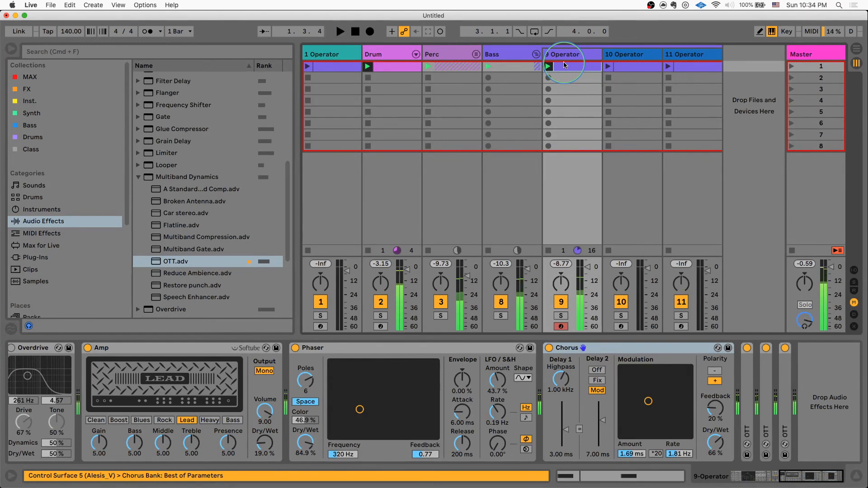
- Examine the 9 Operator track's oscillator A, filter frequency and effects from Redux through Chorus and OTT
left_click(565, 54)
scroll(269, 369, "left", 10)
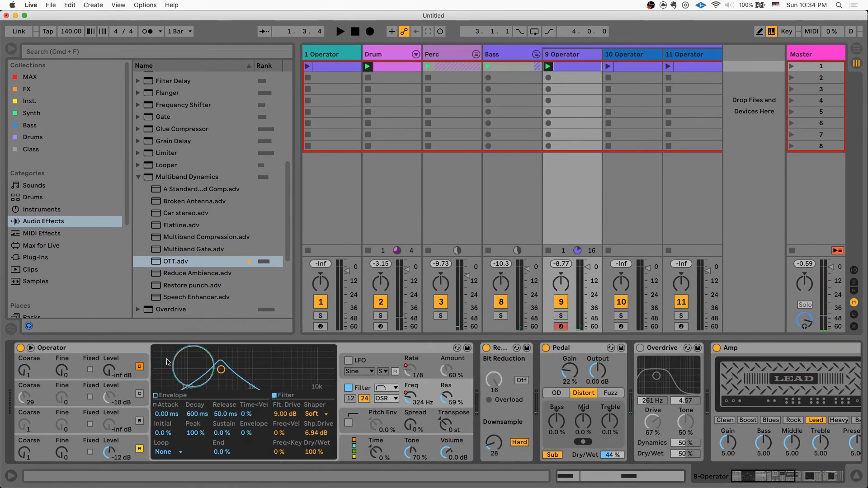
left_click(80, 352)
left_click(116, 450)
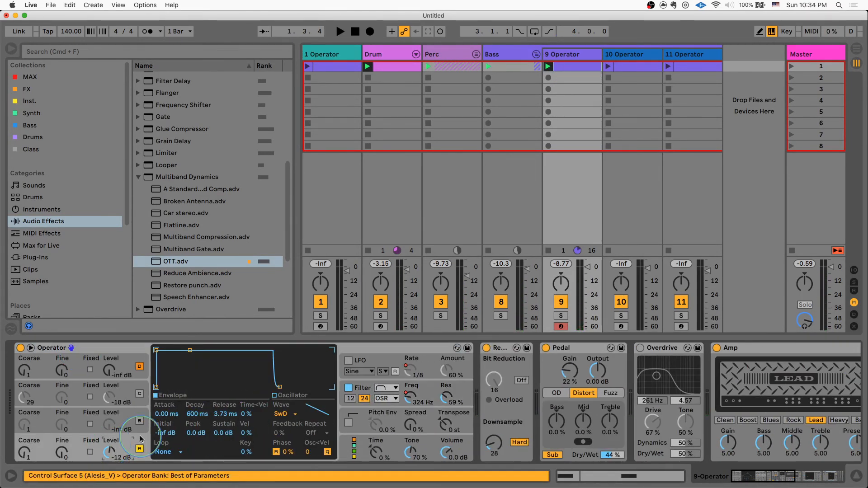
left_click(407, 399)
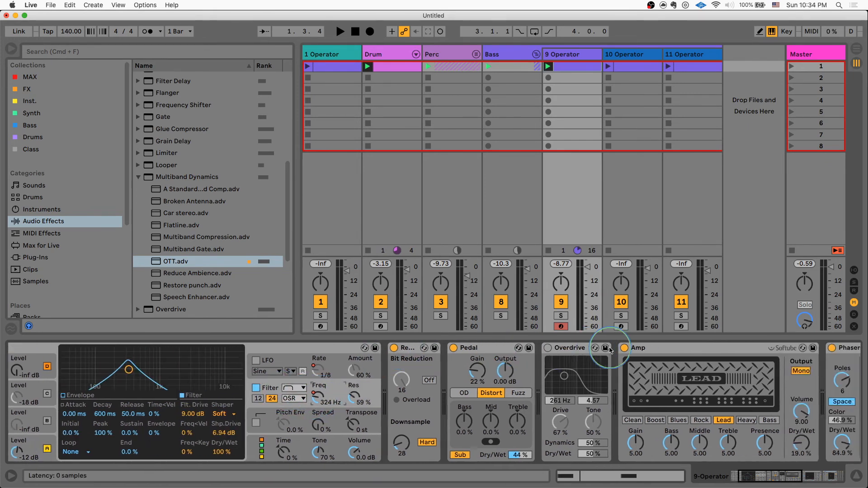
scroll(609, 350, "right", 10)
scroll(609, 350, "right", 7)
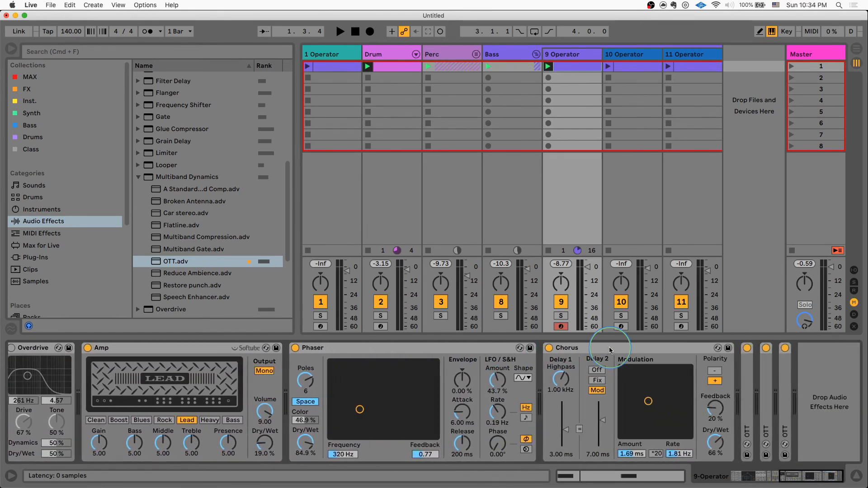
- Play the clips and briefly solo the 9 Operator track to hear it alone
key("space")
left_click(561, 315)
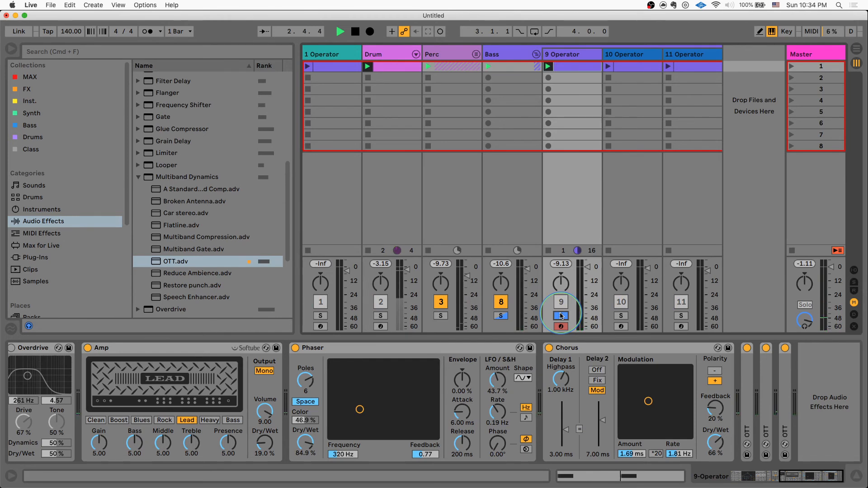
left_click(561, 316)
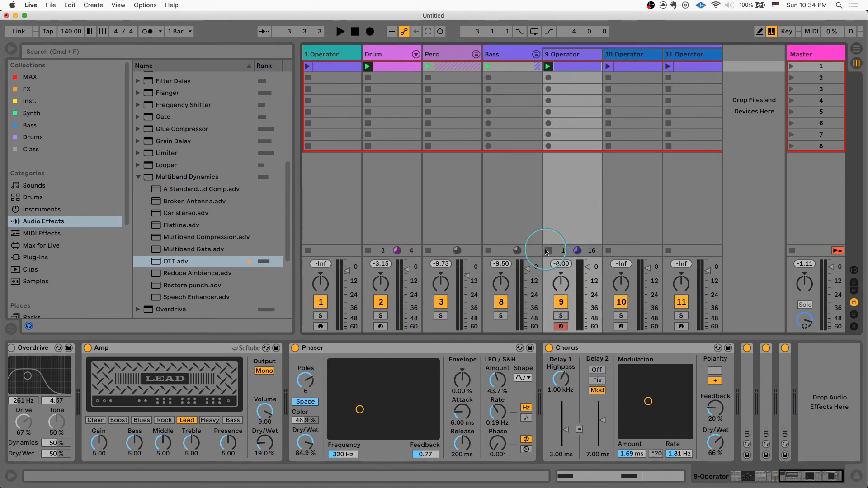
- Play the 10 Operator clip with the drums and bring up that track's Operator settings
left_click(607, 67)
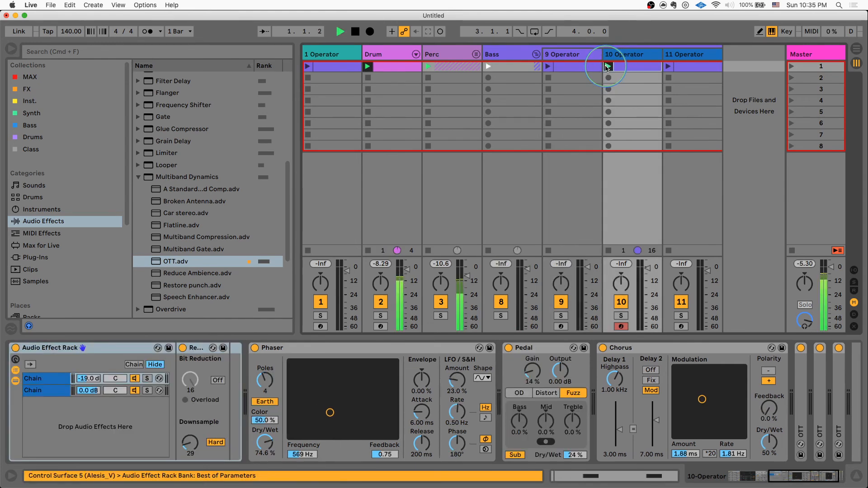
left_click(558, 406)
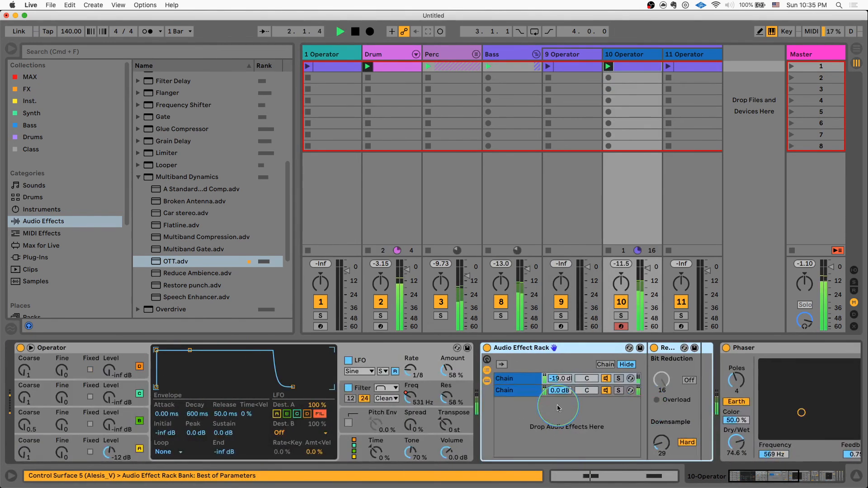
- Stop playback and examine the 10 Operator track's oscillator A, filter, LFO and effects from the Audio Effect Rack through Chorus and OTT
key("space")
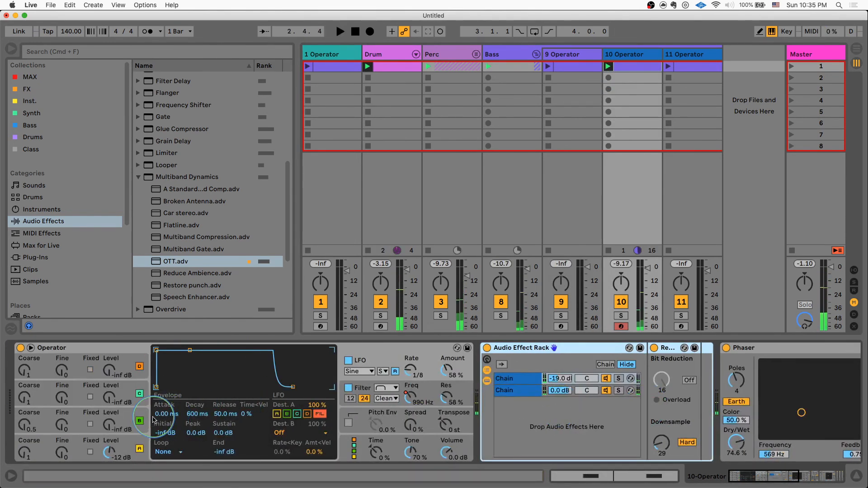
left_click(122, 444)
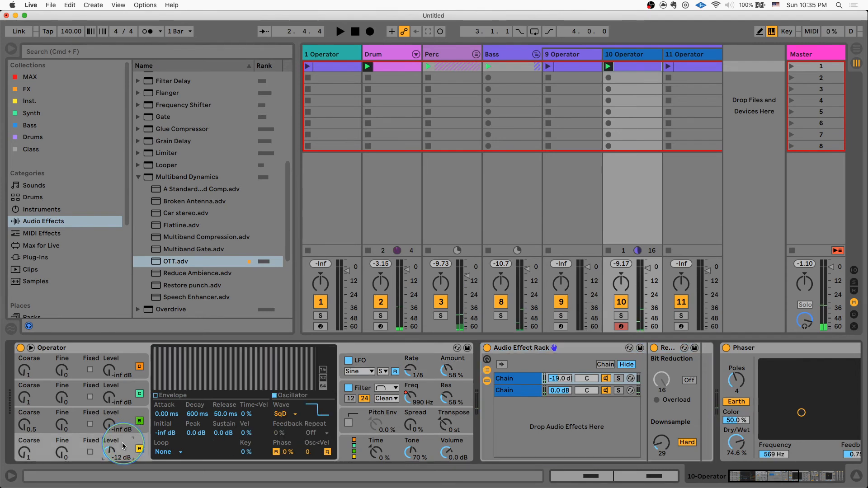
left_click(418, 395)
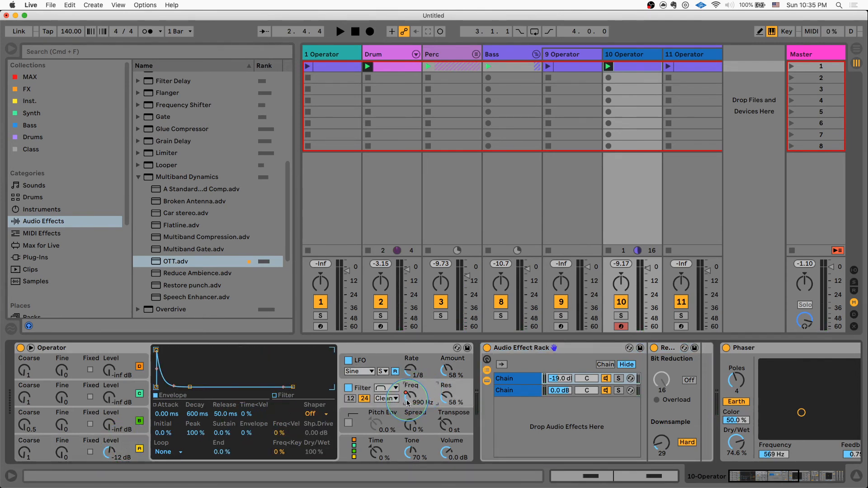
left_click(412, 371)
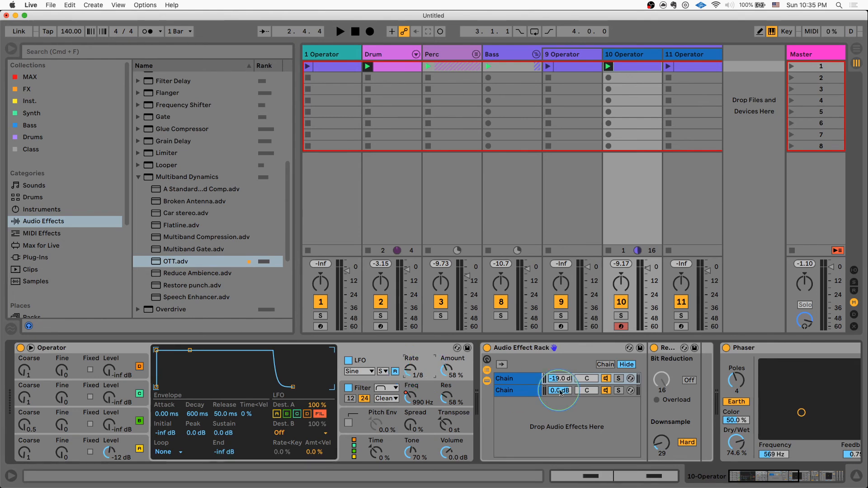
left_click(524, 382)
scroll(565, 371, "right", 6)
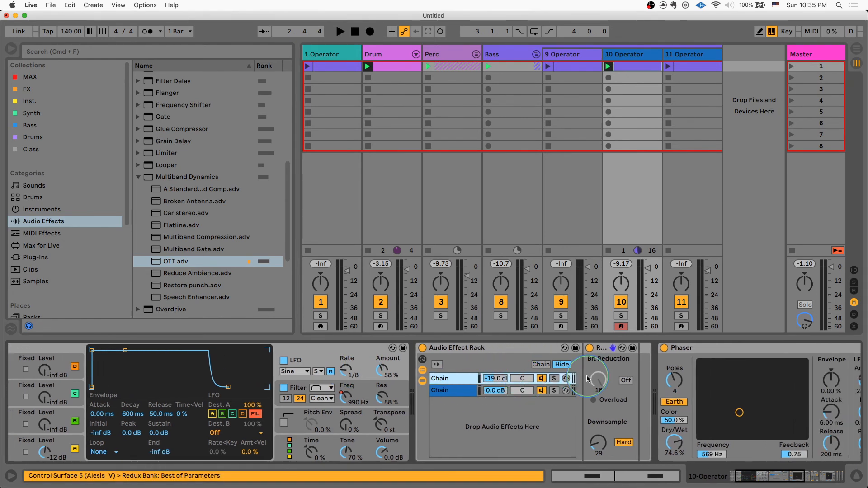
scroll(619, 355, "right", 4)
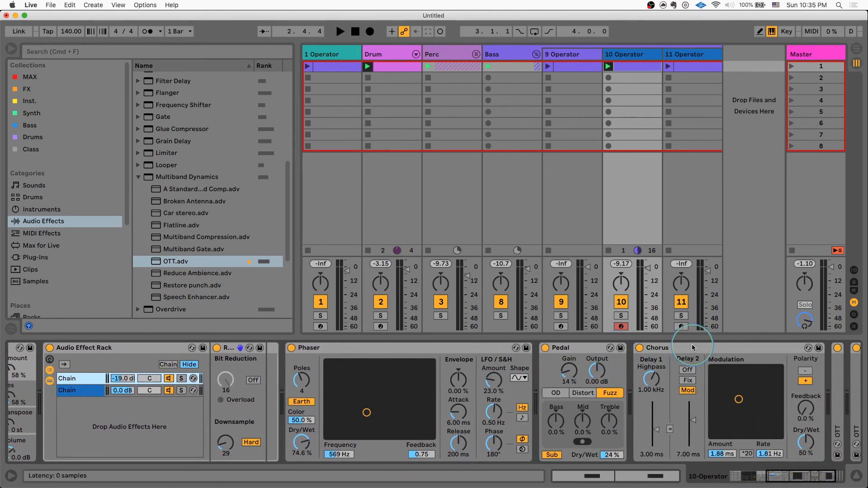
scroll(719, 358, "right", 2)
- Play the 10 Operator clip with the drums again, then stop that clip
key("space")
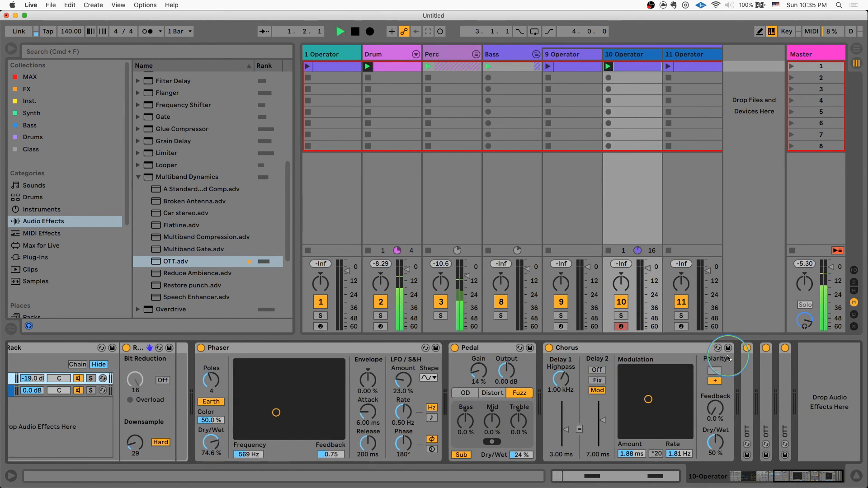
left_click(608, 97)
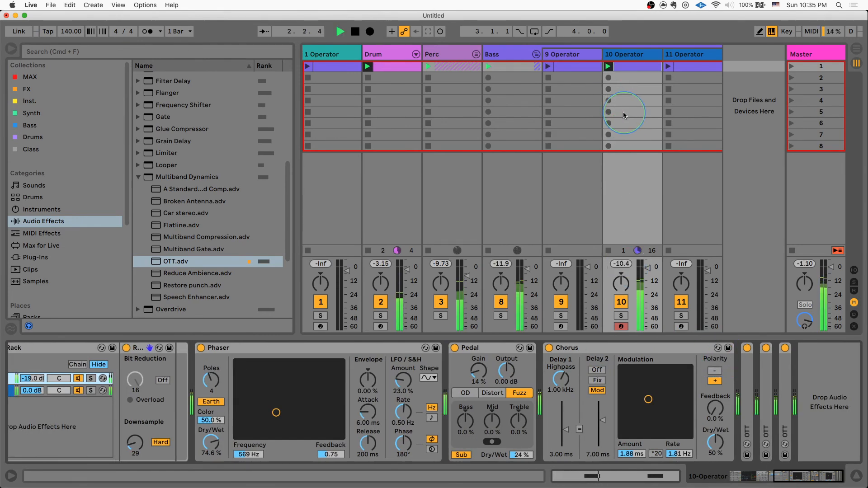
left_click(608, 251)
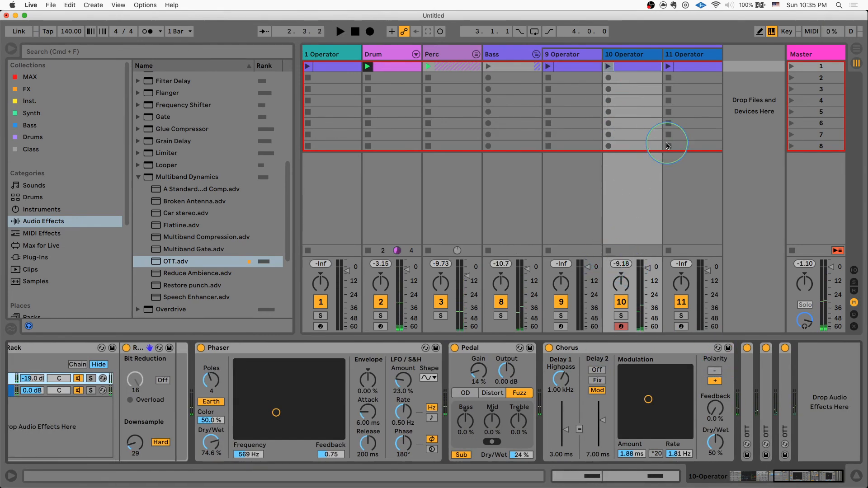
- Bring up the 11 Operator track's pitch settings and play its clip with the drums, then stop playback
left_click(692, 68)
double_click(692, 69)
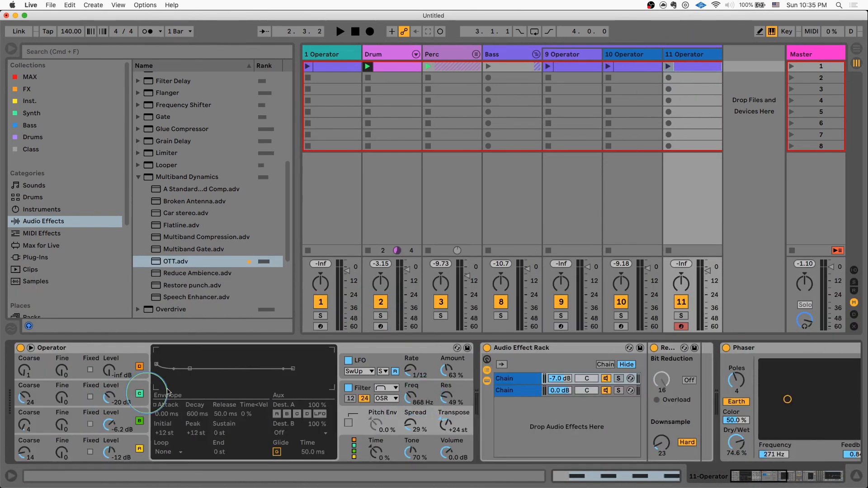
left_click(446, 426)
left_click(668, 66)
left_click(678, 181)
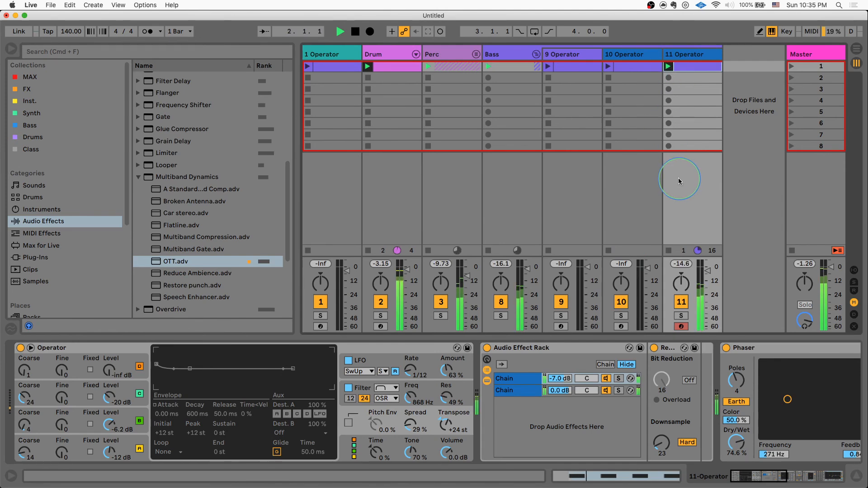
key("space")
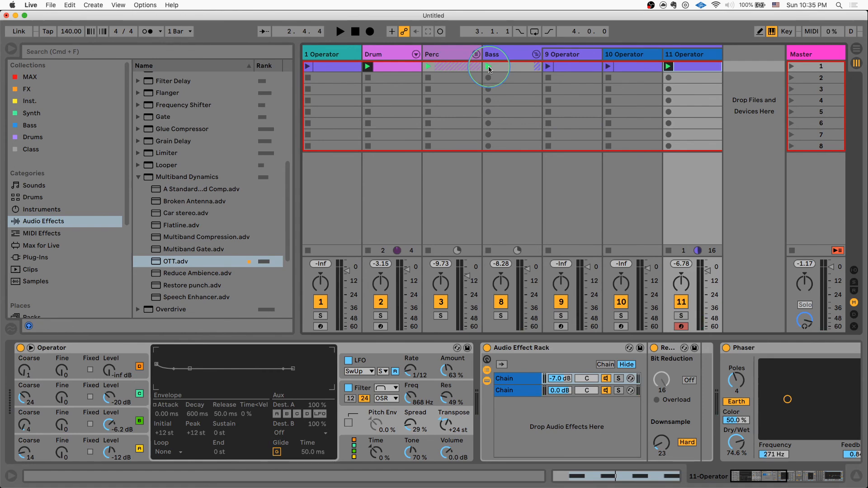
- Play the 9, 10 and 11 Operator clips together with the drums and compare the notes in their clips
key("space")
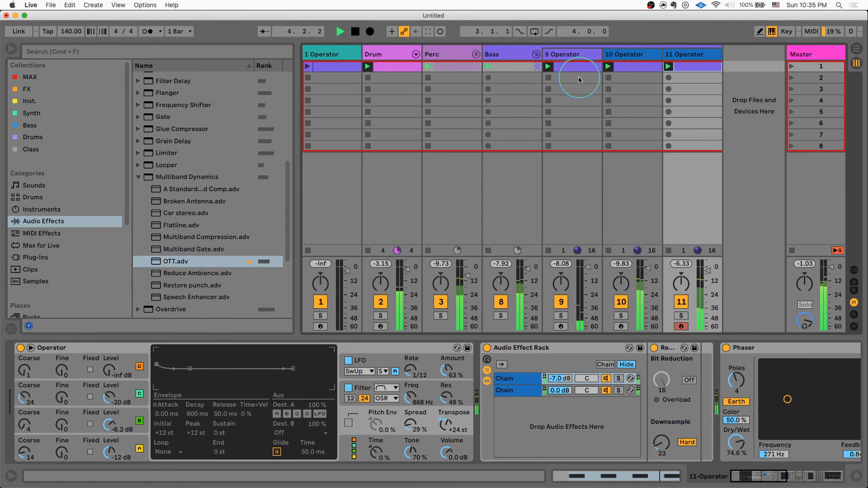
key("space")
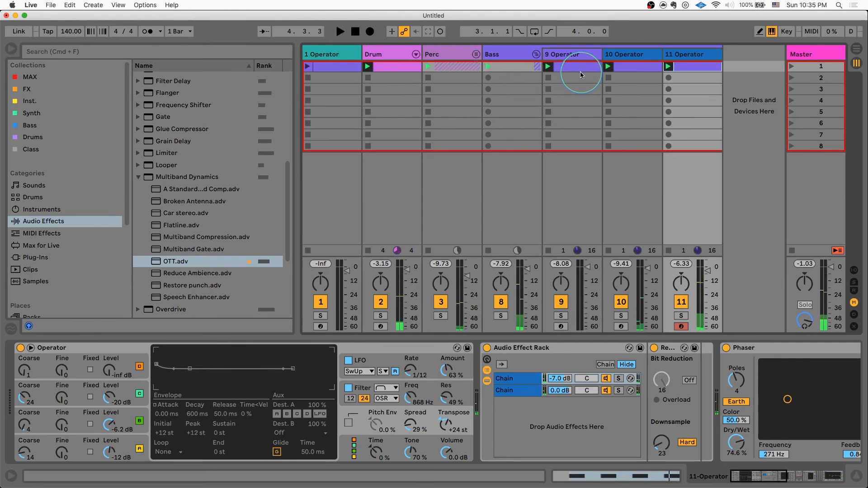
left_click(579, 70)
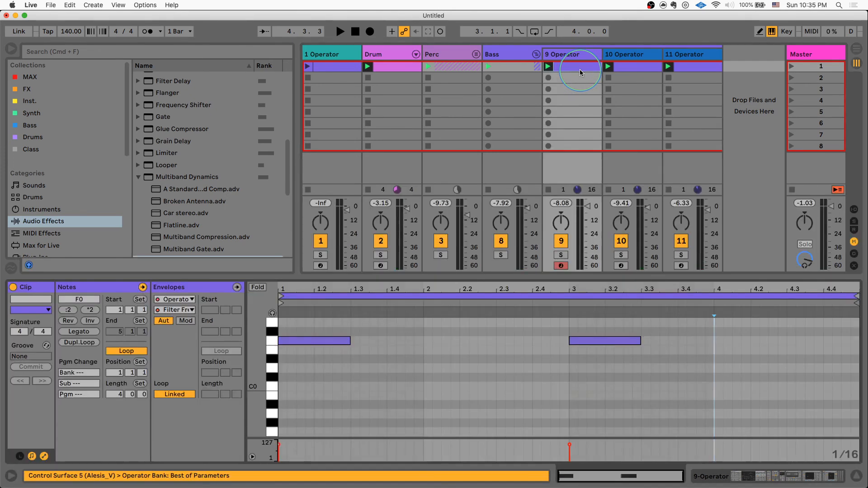
left_click(636, 69)
left_click(571, 69)
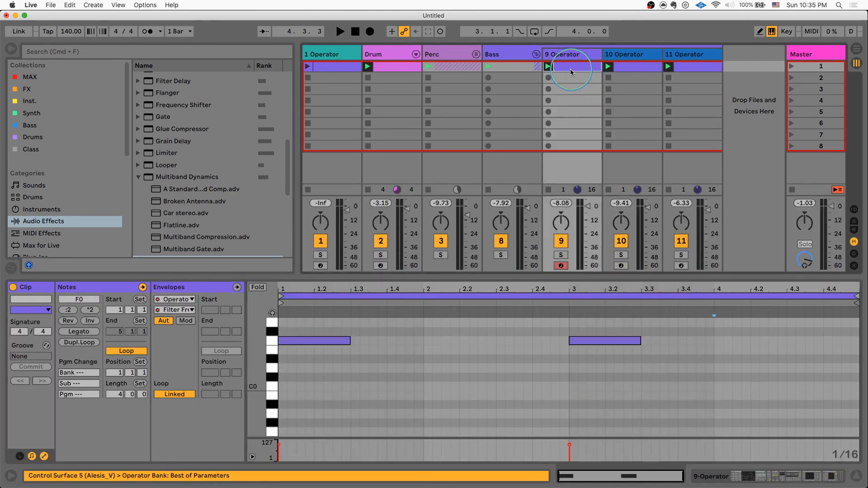
left_click(699, 68)
key("space")
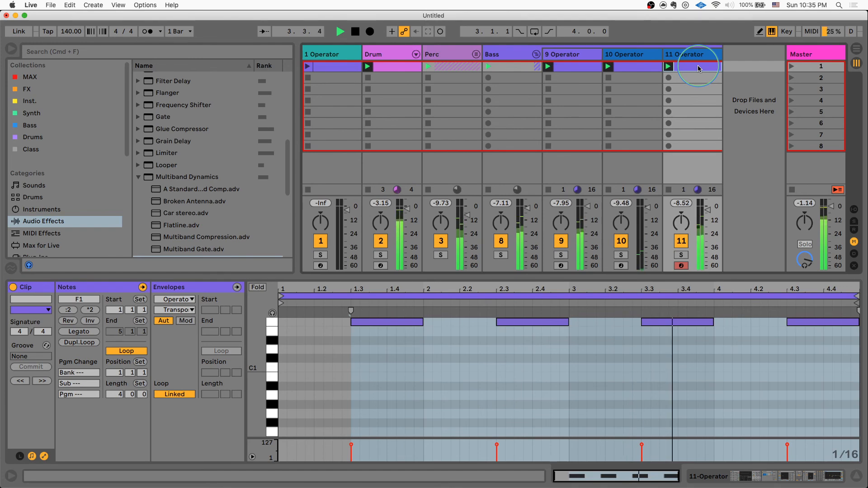
key("space")
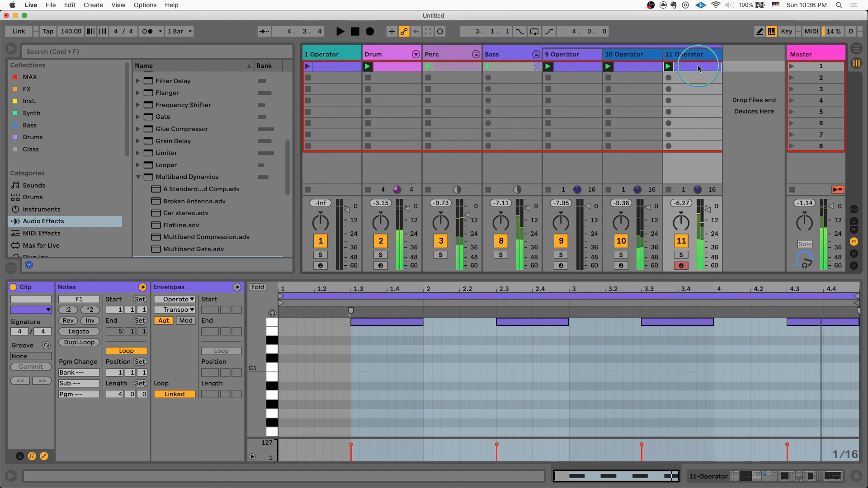
- Examine the 11 Operator track's devices from Operator and the Audio Effect Rack through Redux, Phaser, Pedal and Chorus
double_click(690, 53)
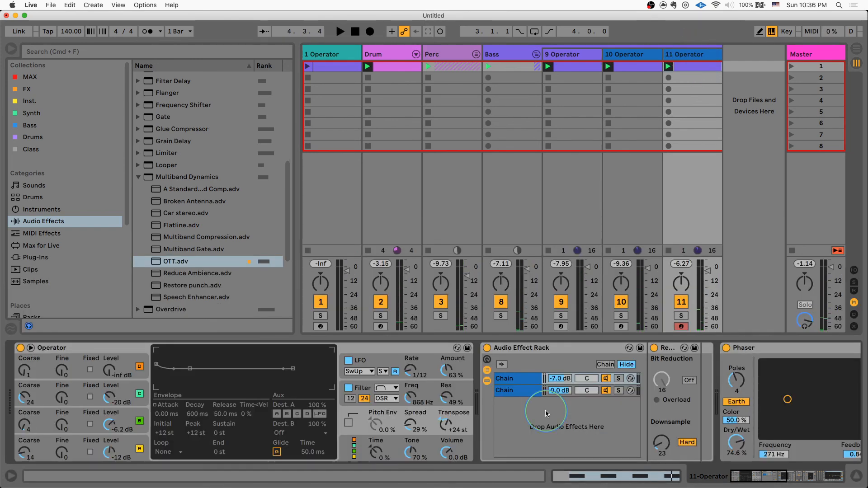
scroll(584, 381, "right", 3)
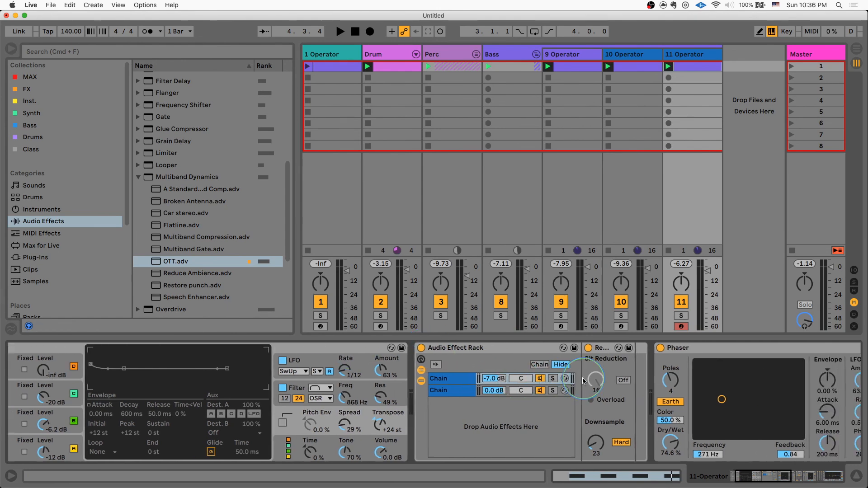
scroll(584, 381, "right", 4)
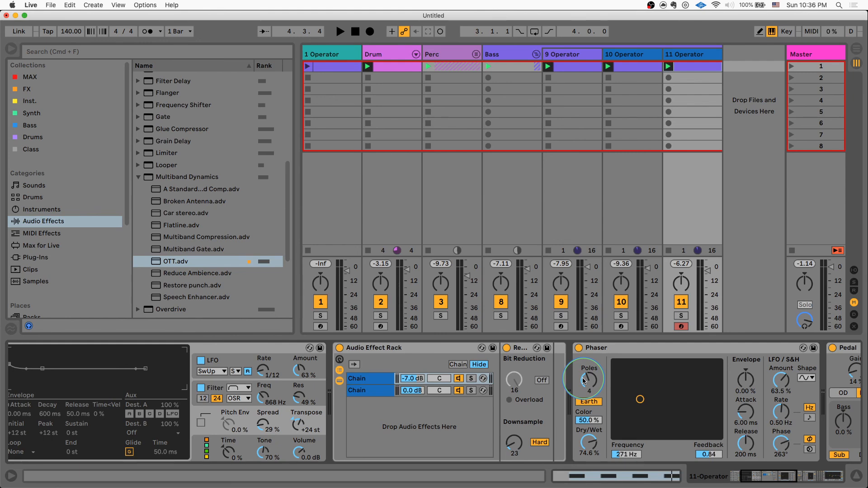
scroll(629, 398, "right", 5)
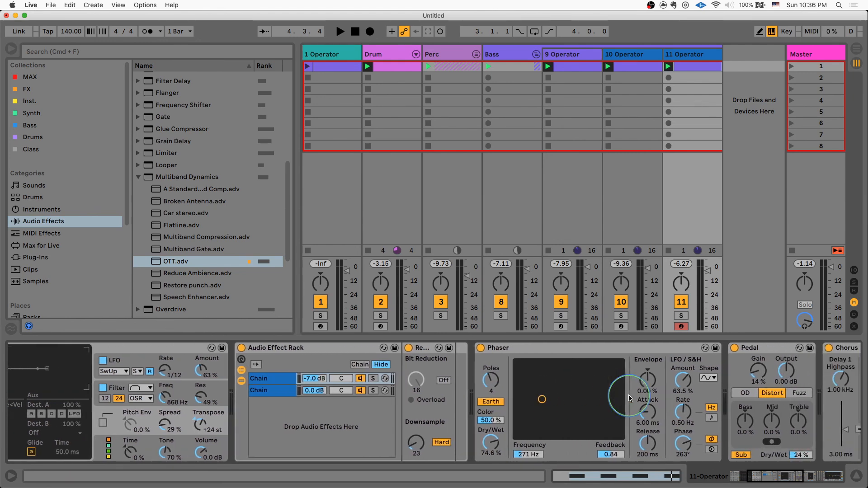
scroll(629, 398, "right", 3)
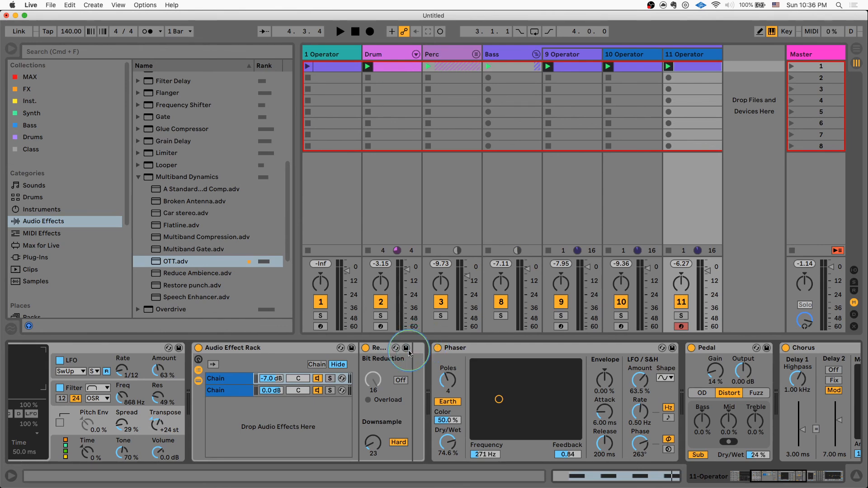
- Group all devices on the 11 Operator track, from Operator to the last effect, into one Instrument Rack
scroll(408, 352, "left", 8)
left_click(70, 348)
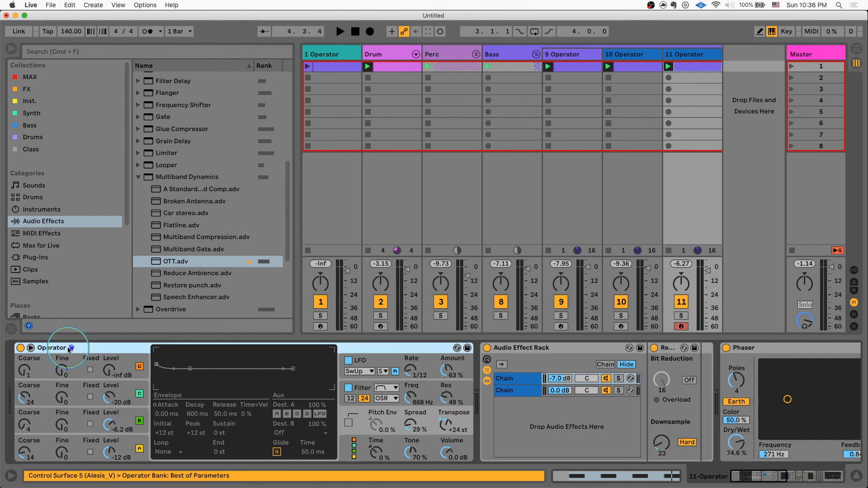
key("super+a")
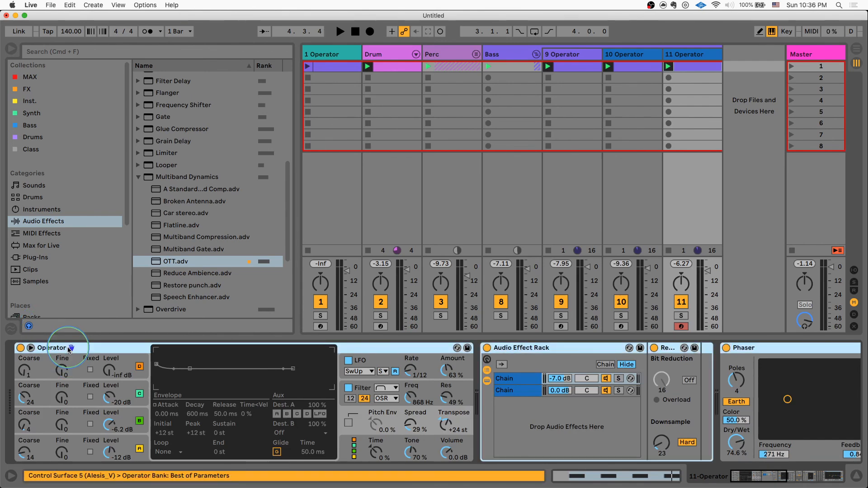
key("super+g")
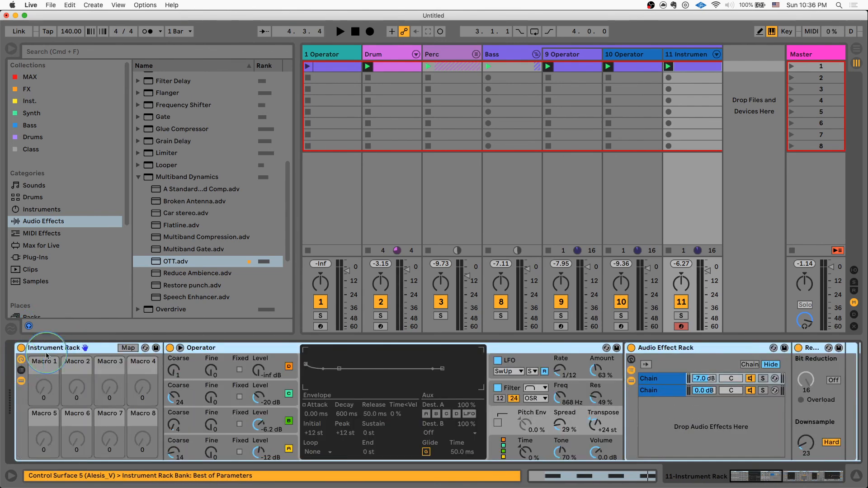
- Rename the 11 track's new Instrument Rack to "high pitch"
key("super+r")
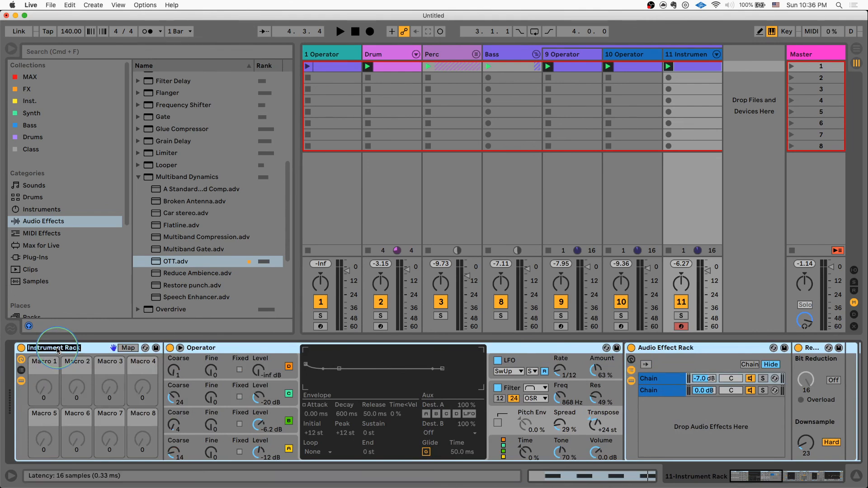
type("high")
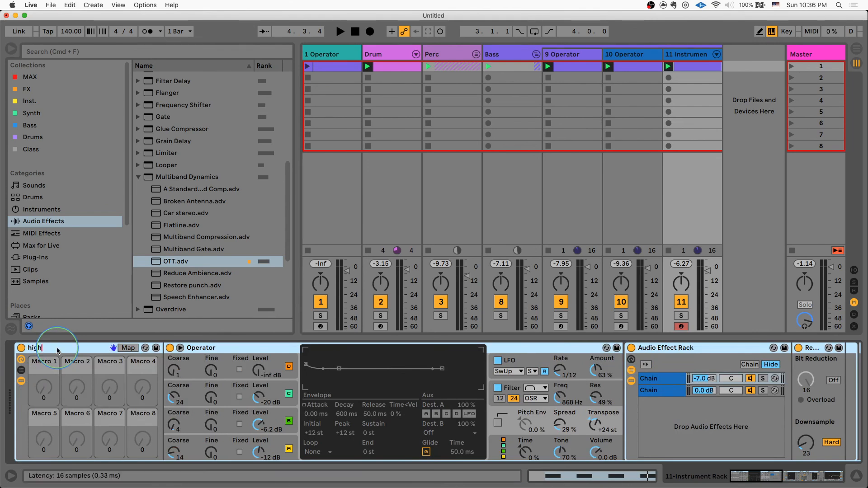
type(" pitch")
key("Return")
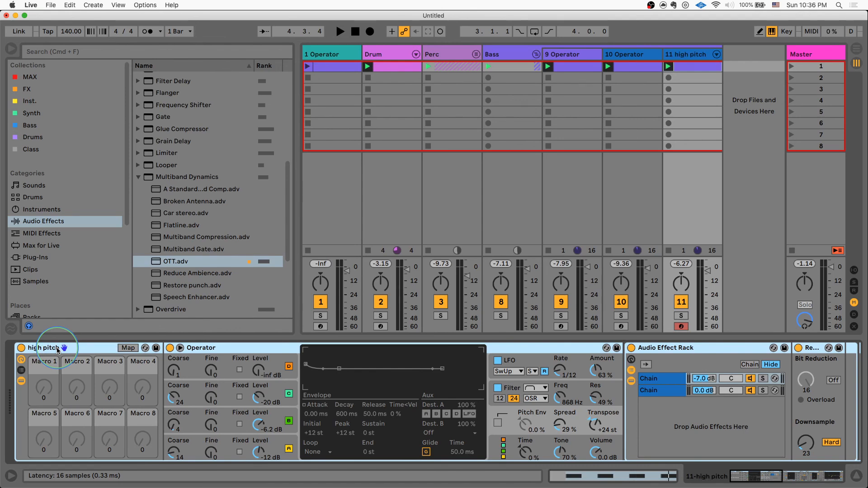